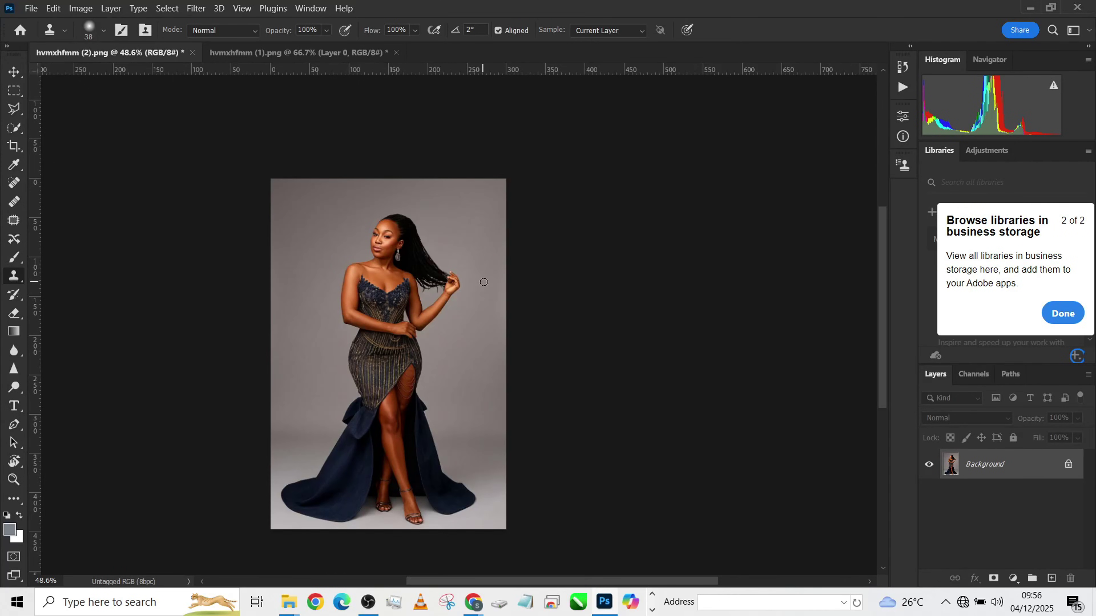
# Look over the orange backdrop image, then return to the portrait
pyautogui.moveTo(580, 362); pyautogui.dragTo(610, 337)
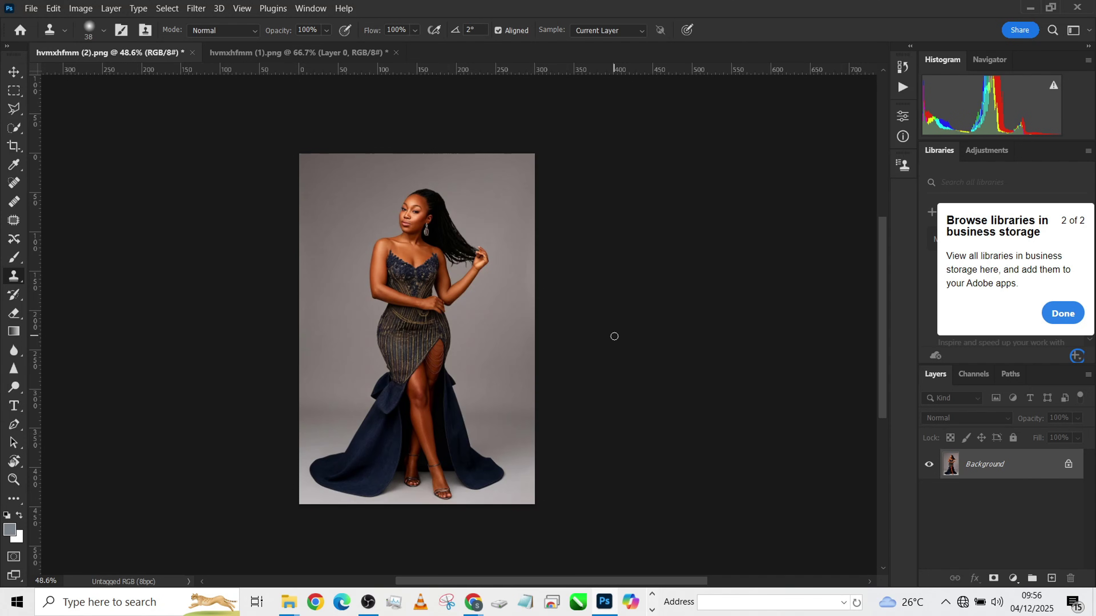
pyautogui.click(297, 61)
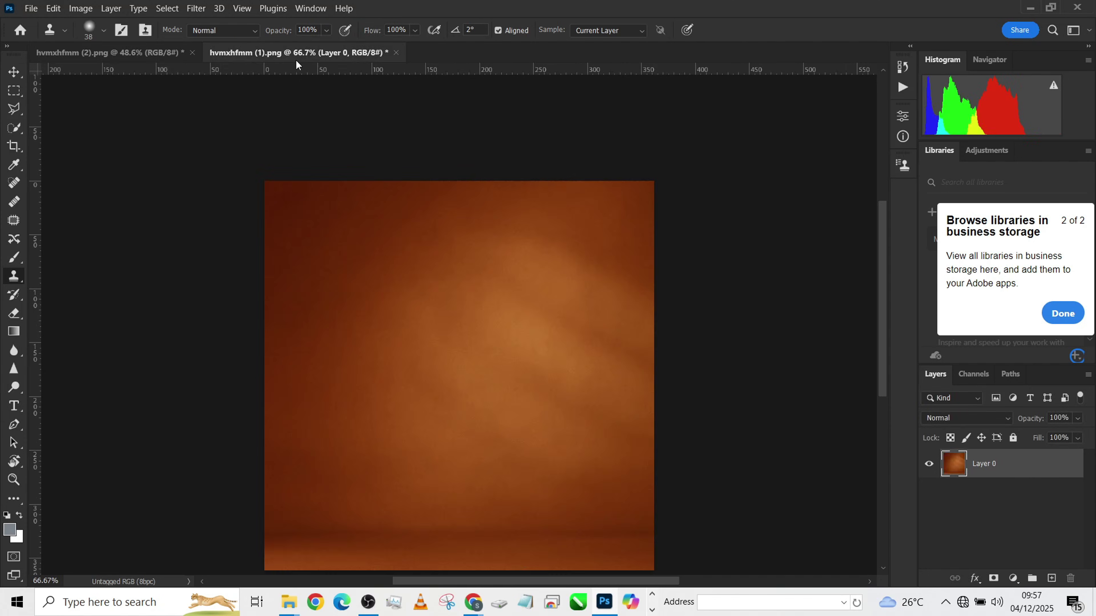
pyautogui.scroll(-3, 445, 294)
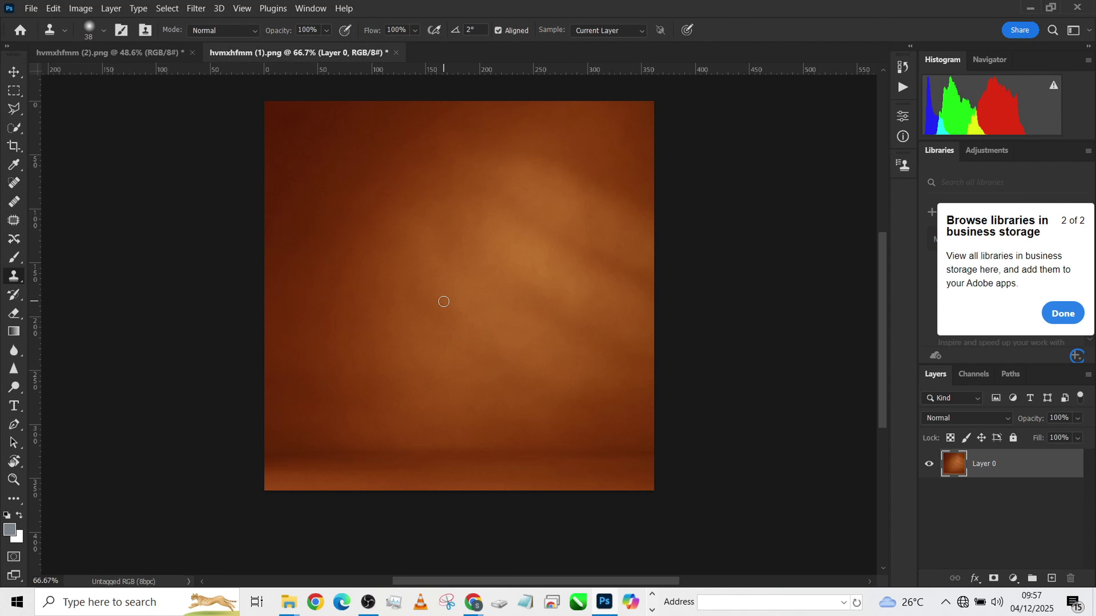
pyautogui.click(127, 57)
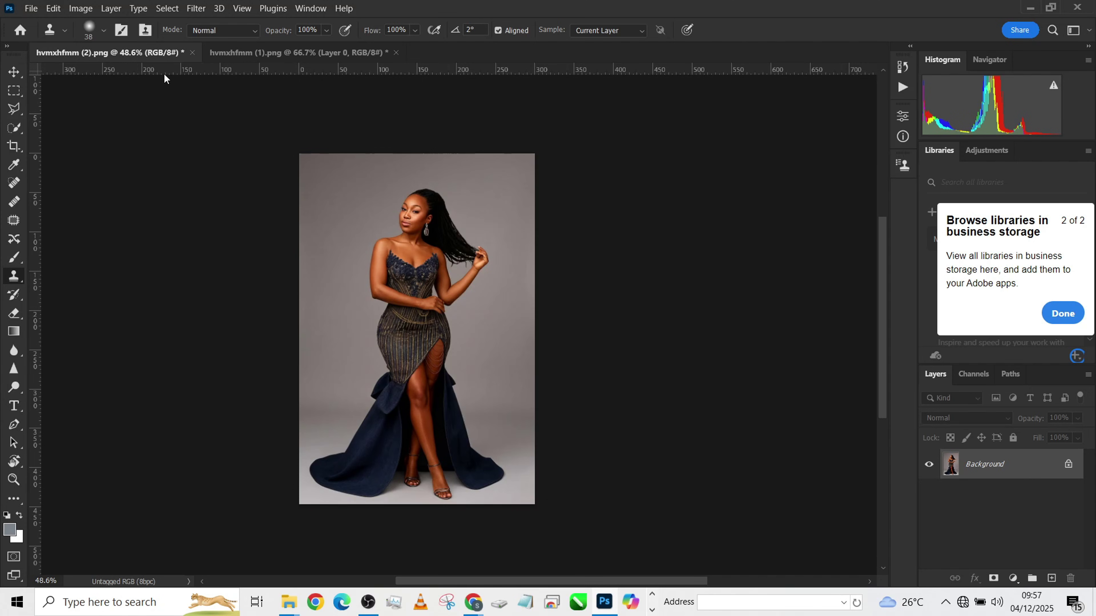
# Crop the portrait to 4:5, extending above and below with Content-Aware fill
pyautogui.click(13, 146)
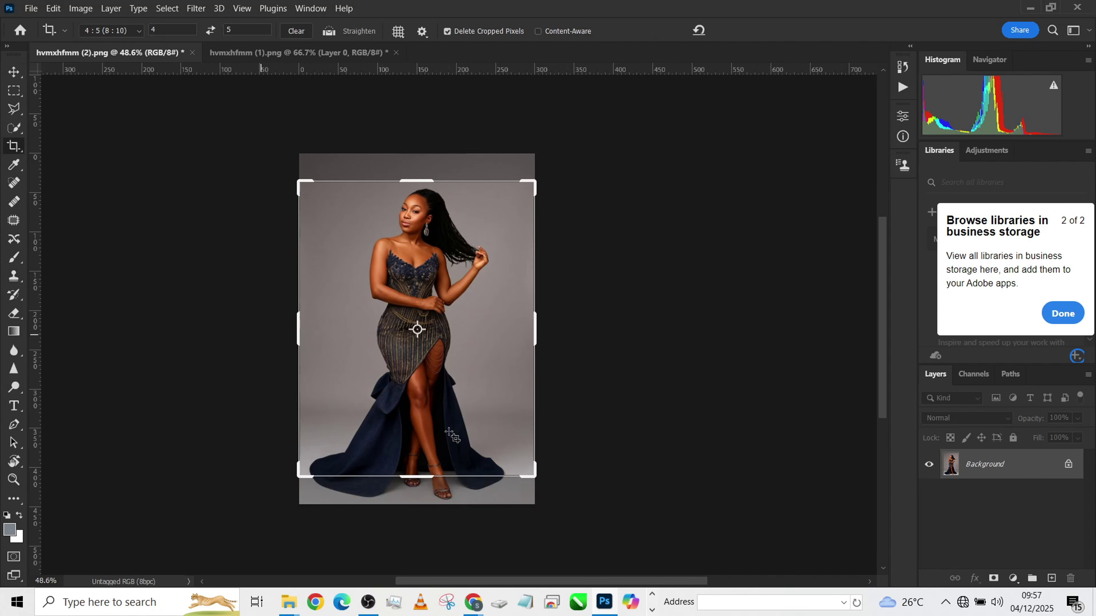
pyautogui.moveTo(417, 476); pyautogui.dragTo(420, 492)
pyautogui.moveTo(420, 168); pyautogui.dragTo(420, 143)
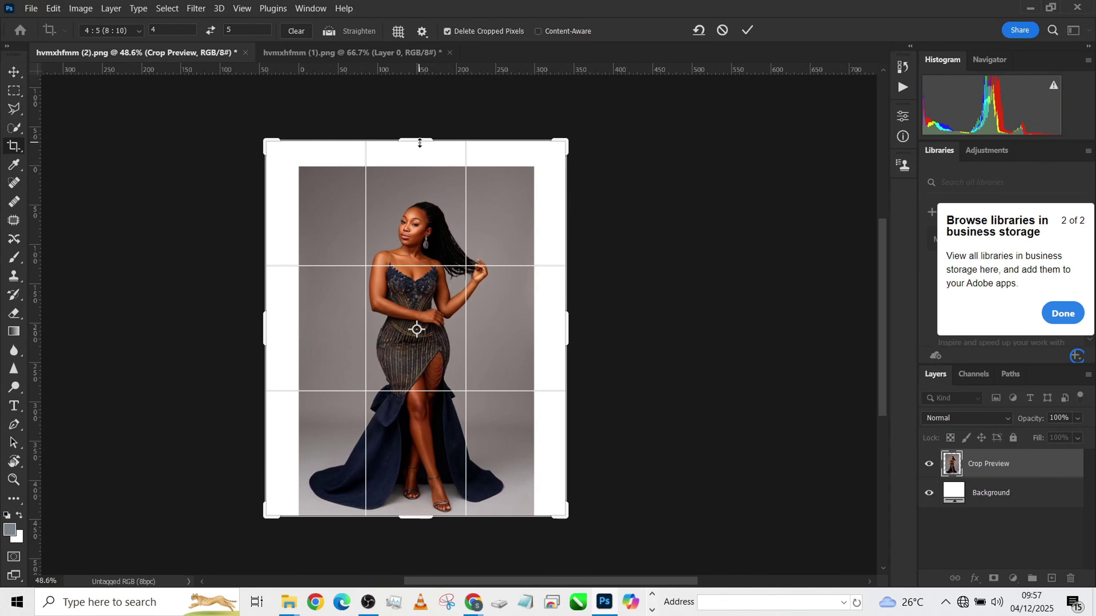
pyautogui.moveTo(419, 143); pyautogui.dragTo(421, 115)
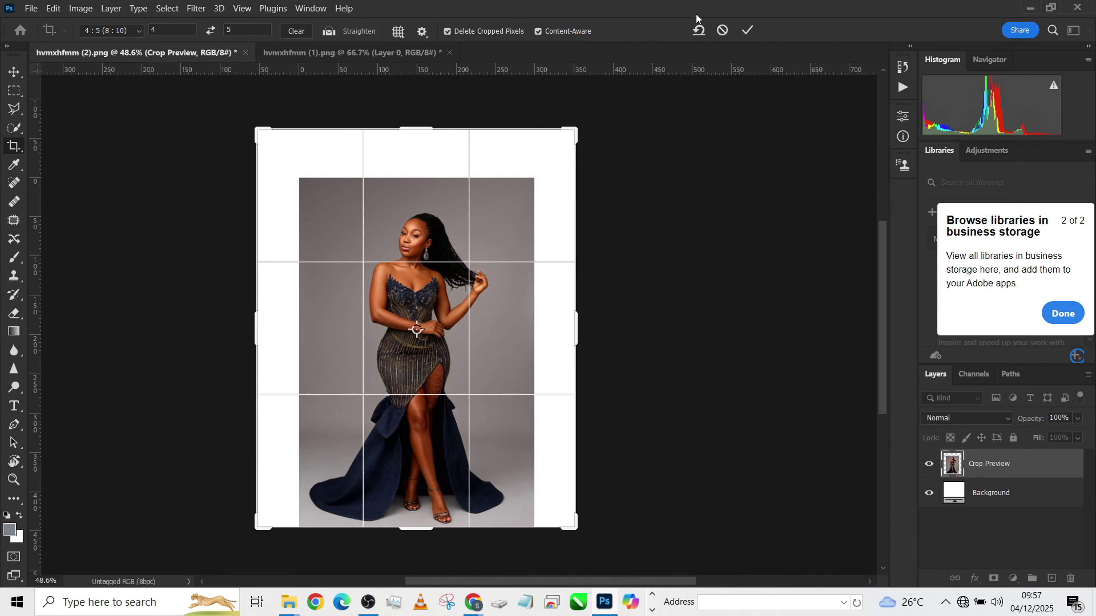
pyautogui.click(747, 30)
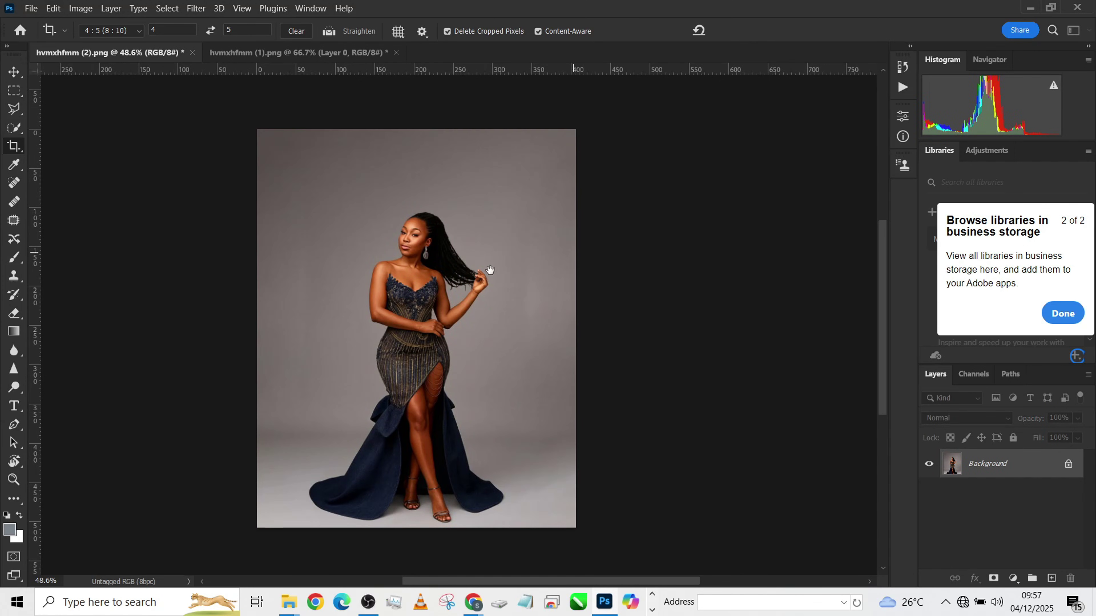
pyautogui.moveTo(306, 295); pyautogui.dragTo(362, 278)
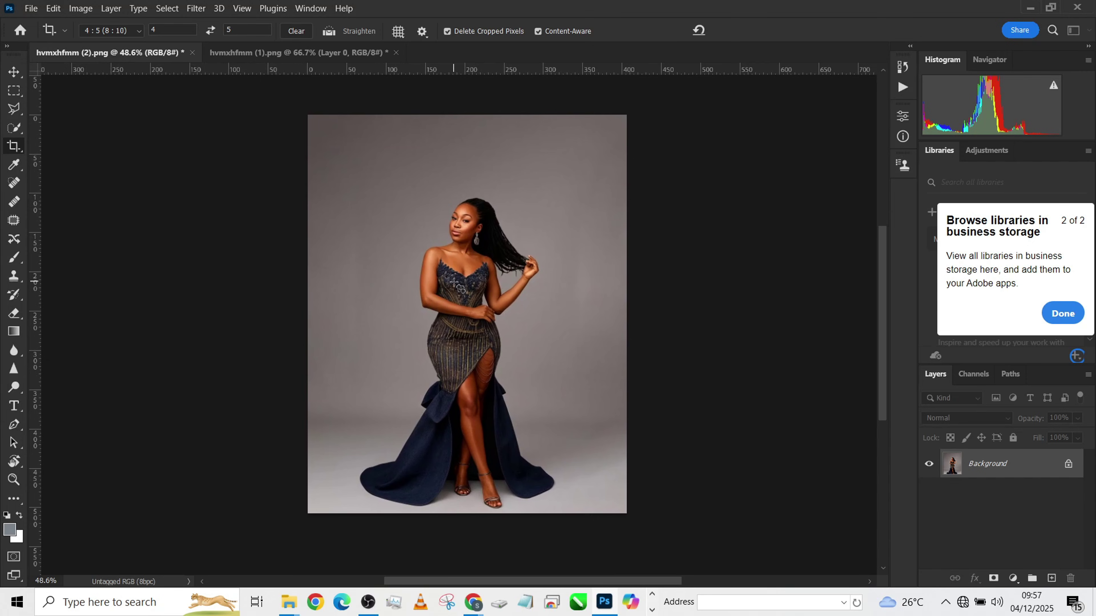
# Select the woman with Select Subject, then invert the selection to the backdrop
pyautogui.click(14, 129)
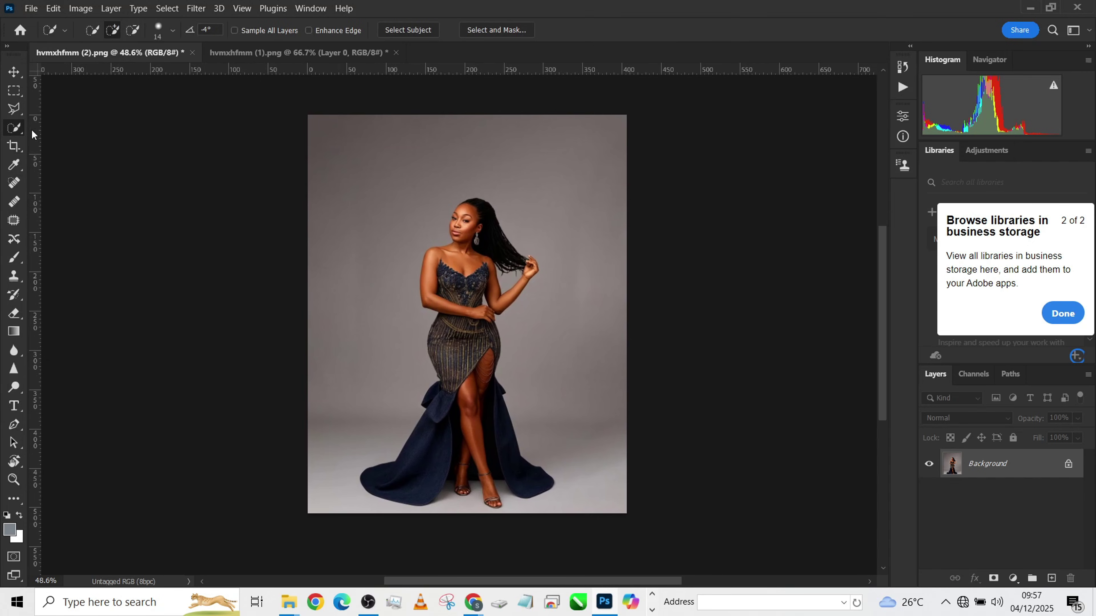
pyautogui.click(396, 34)
pyautogui.rightClick(471, 253)
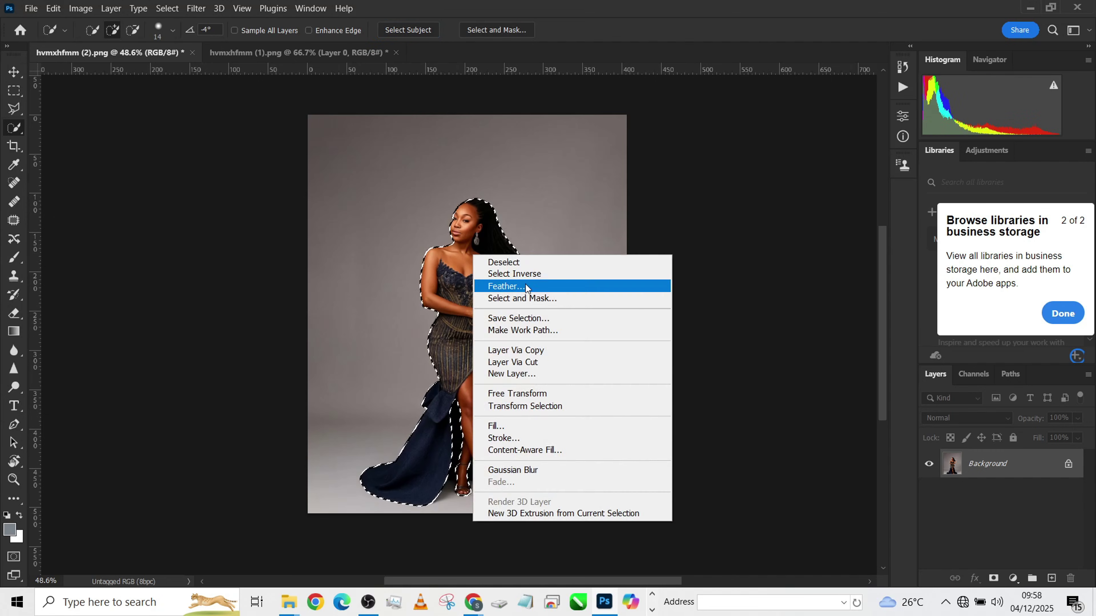
pyautogui.click(553, 273)
# Add the gaps between the legs and beside both shoes to the backdrop selection
pyautogui.scroll(5, 455, 443)
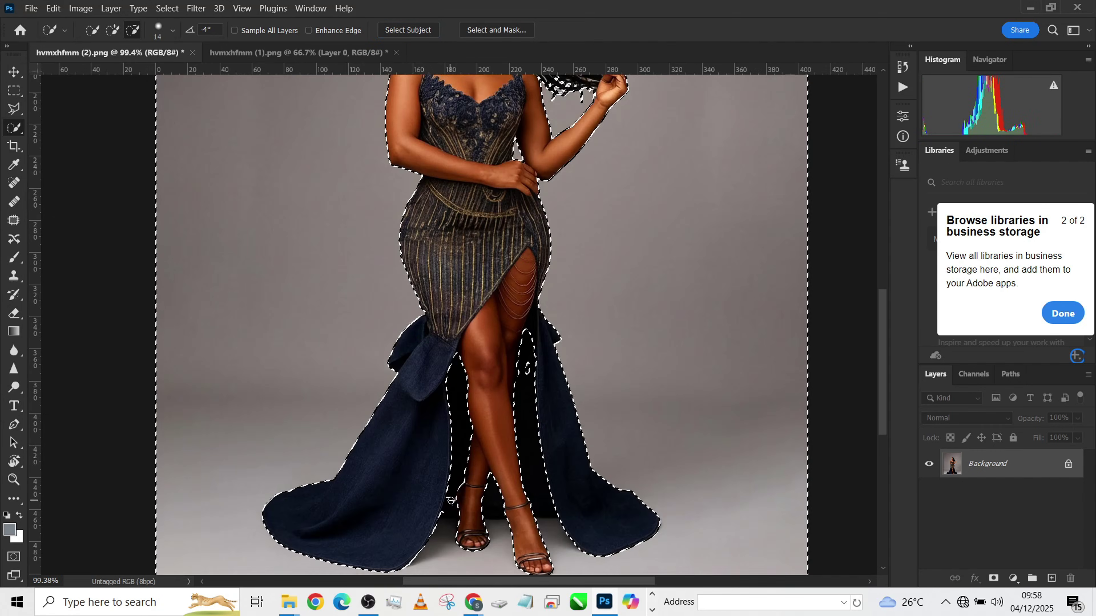
pyautogui.keyDown('alt'); pyautogui.click(531, 466); pyautogui.keyUp('alt')
pyautogui.click(558, 544)
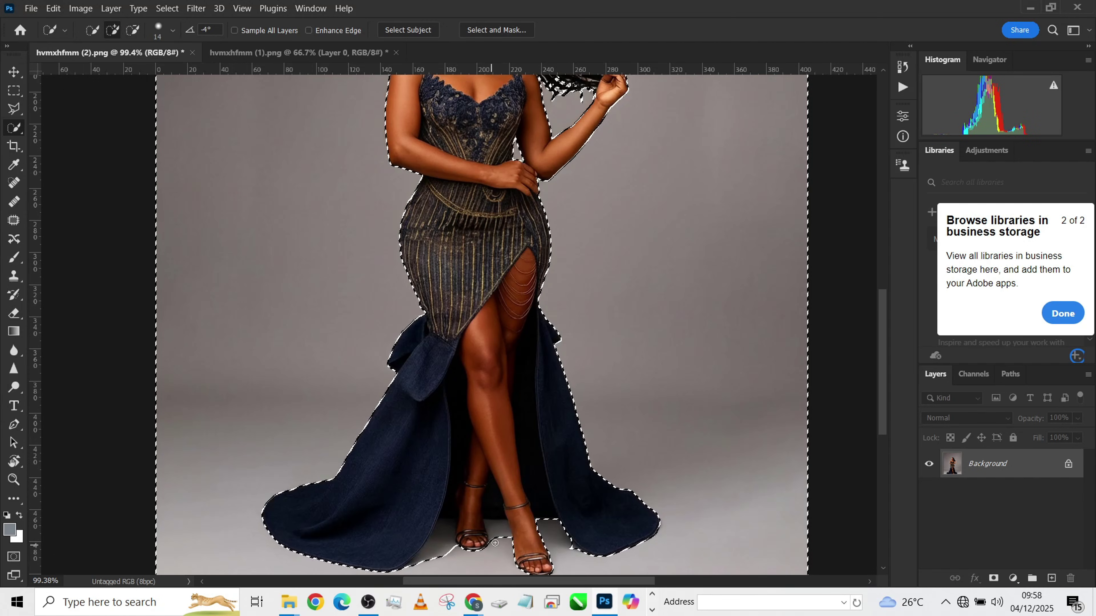
pyautogui.moveTo(474, 529); pyautogui.dragTo(426, 560)
pyautogui.scroll(-2, 491, 511)
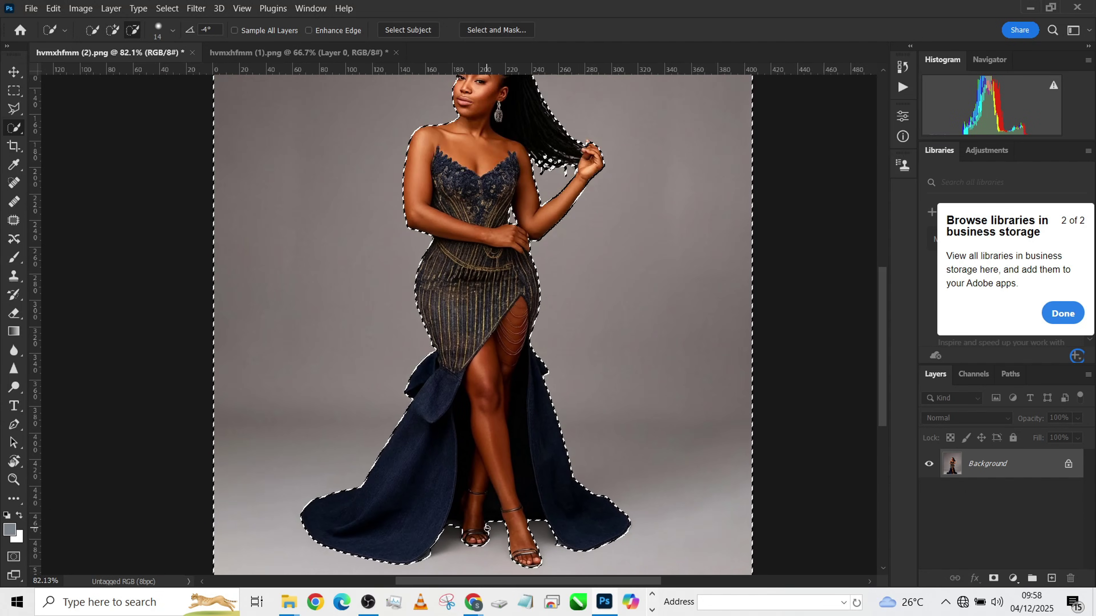
pyautogui.scroll(-1, 491, 510)
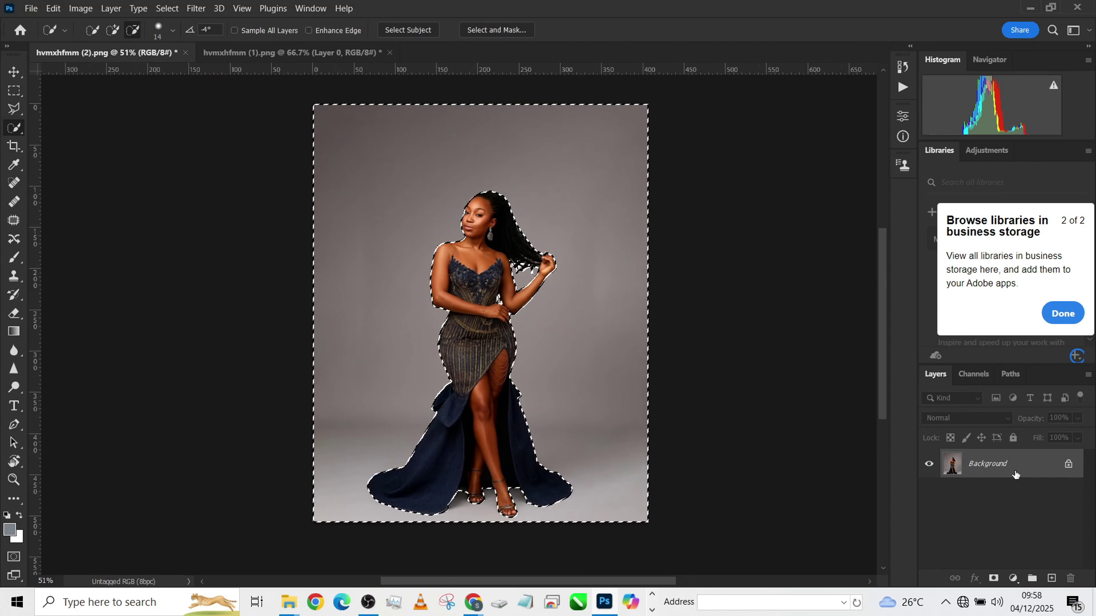
pyautogui.moveTo(992, 464); pyautogui.dragTo(1017, 475)
# Apply a Curves adjustment to the selected backdrop, then restore the backdrop selection
pyautogui.hotkey('ctrl', 'm')
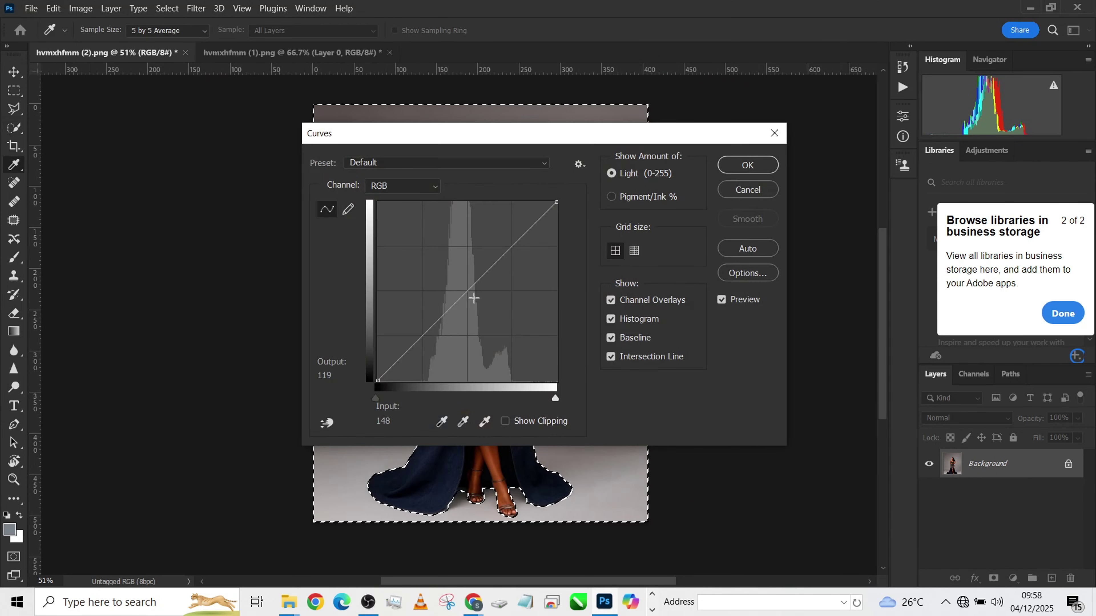
pyautogui.click(753, 171)
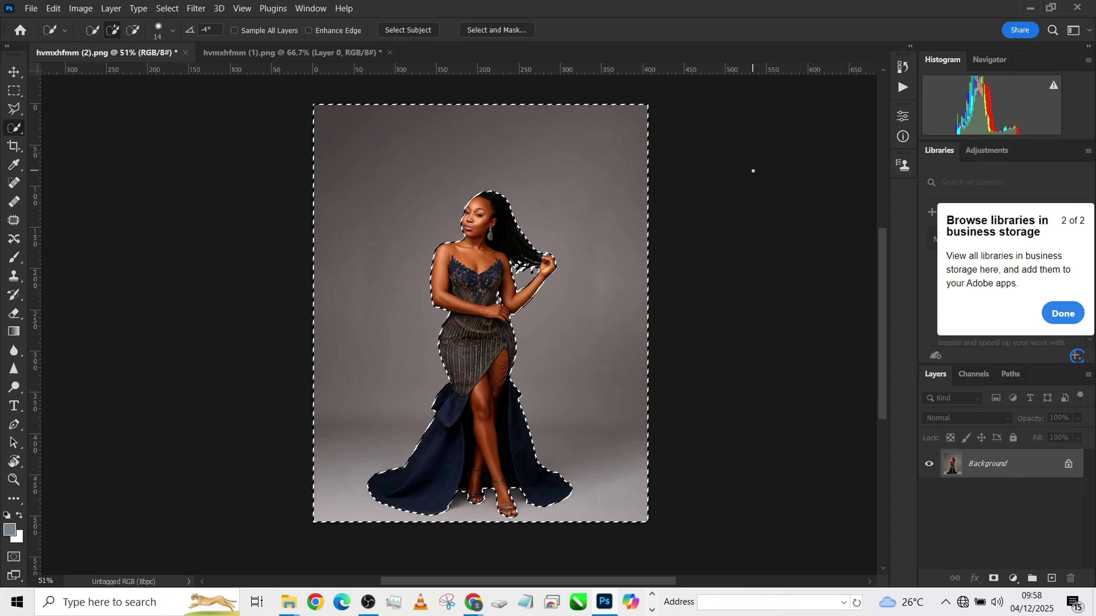
pyautogui.hotkey('ctrl', 'd')
pyautogui.hotkey('ctrl', 'shift', 'd')
# Duplicate the Background layer and cut the backdrop onto its own Layer 1
pyautogui.moveTo(1031, 466); pyautogui.dragTo(1051, 578)
pyautogui.rightClick(527, 327)
pyautogui.click(558, 166)
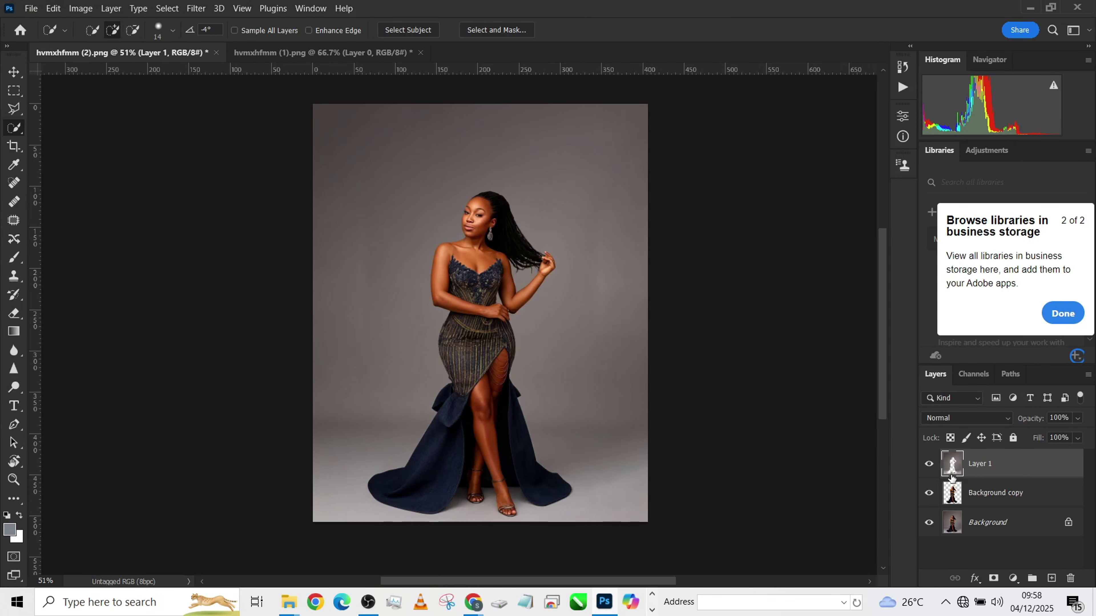
# Blur Layer 1's backdrop pixels with a 36.0-pixel Gaussian Blur
pyautogui.keyDown('ctrl'); pyautogui.click(951, 465); pyautogui.keyUp('ctrl')
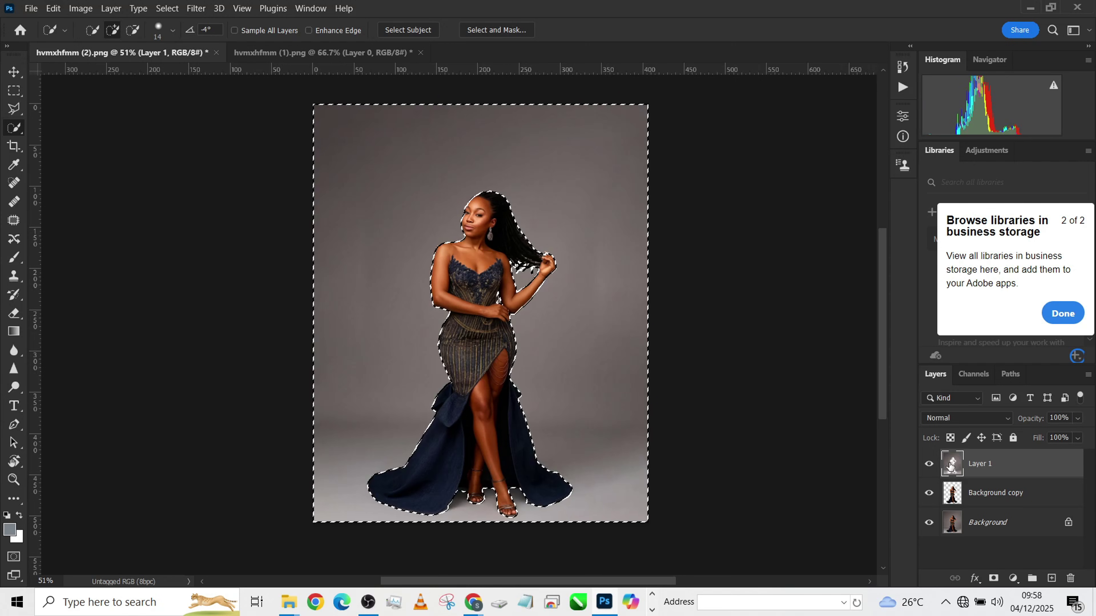
pyautogui.click(196, 8)
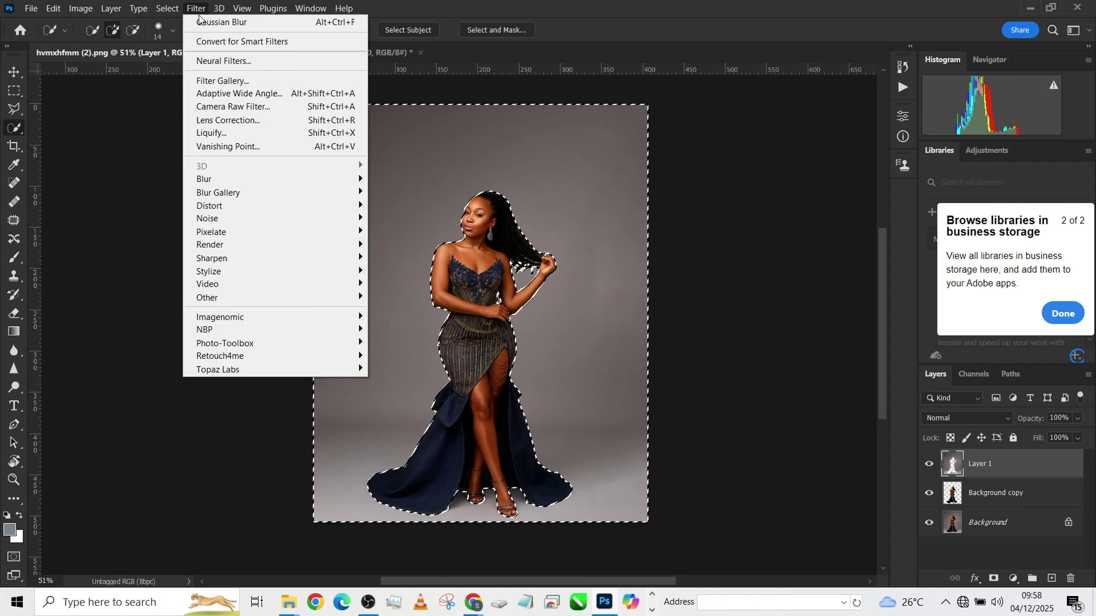
pyautogui.moveTo(231, 178)
pyautogui.click(404, 231)
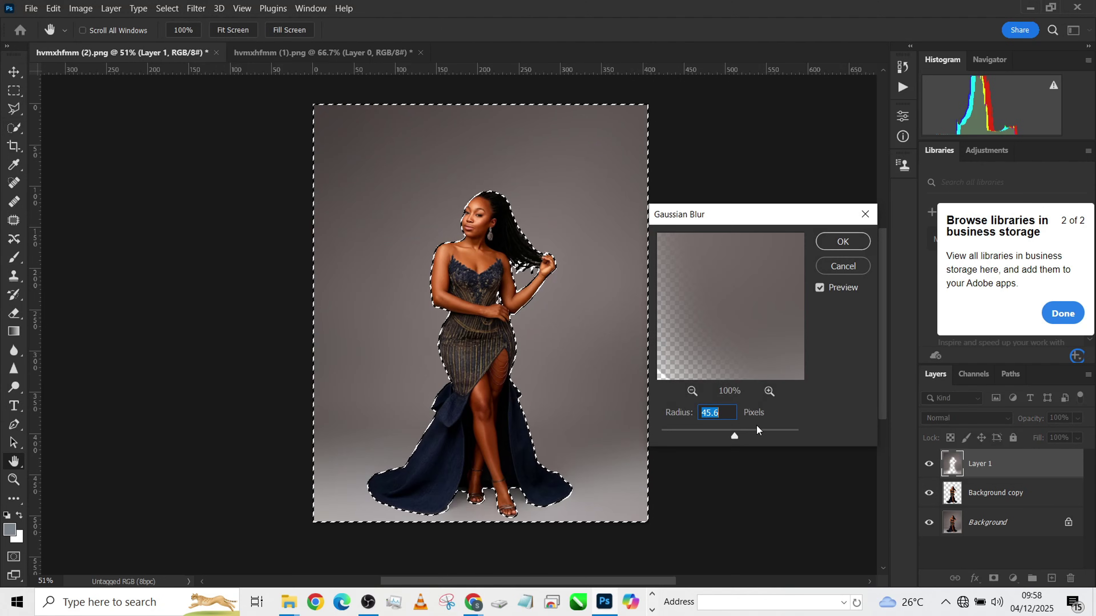
pyautogui.click(758, 433)
pyautogui.moveTo(737, 433); pyautogui.dragTo(730, 430)
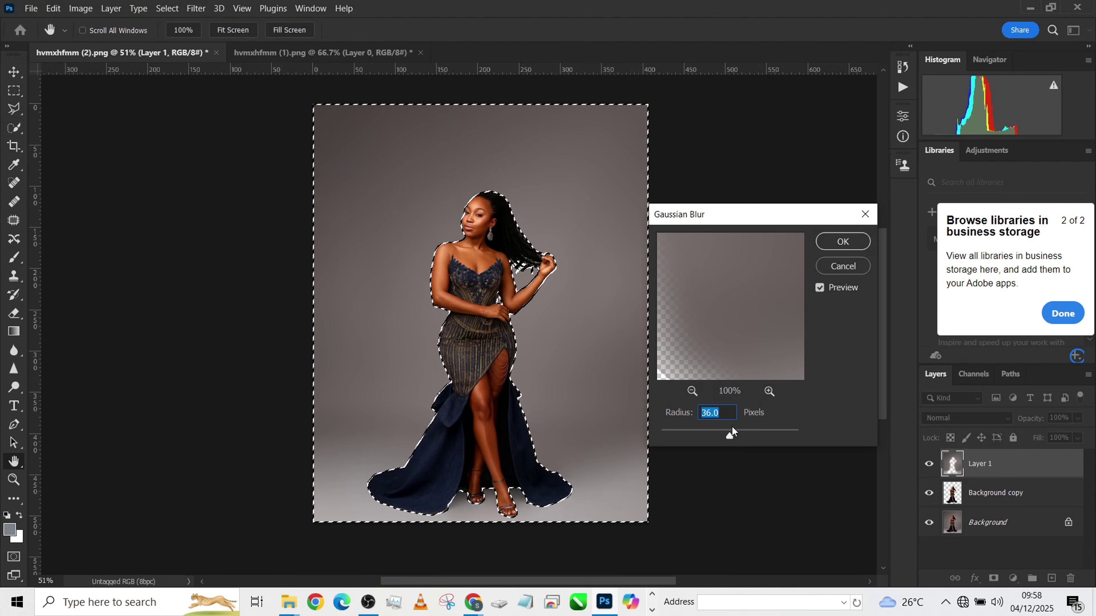
pyautogui.click(828, 244)
# Deselect and move Layer 1 below Background copy
pyautogui.press('w')
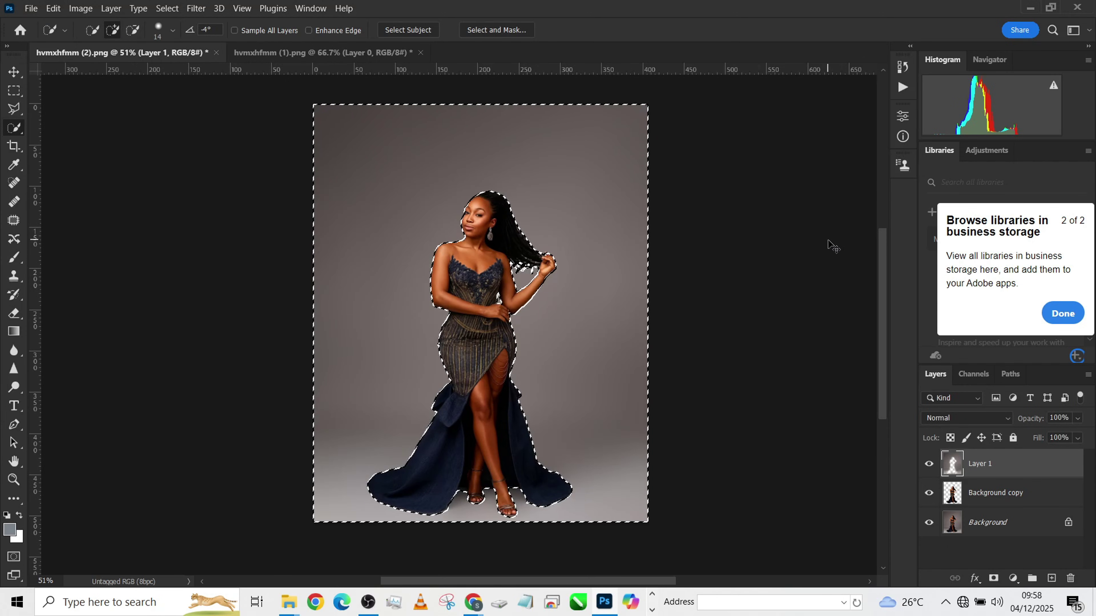
pyautogui.hotkey('ctrl', 'd')
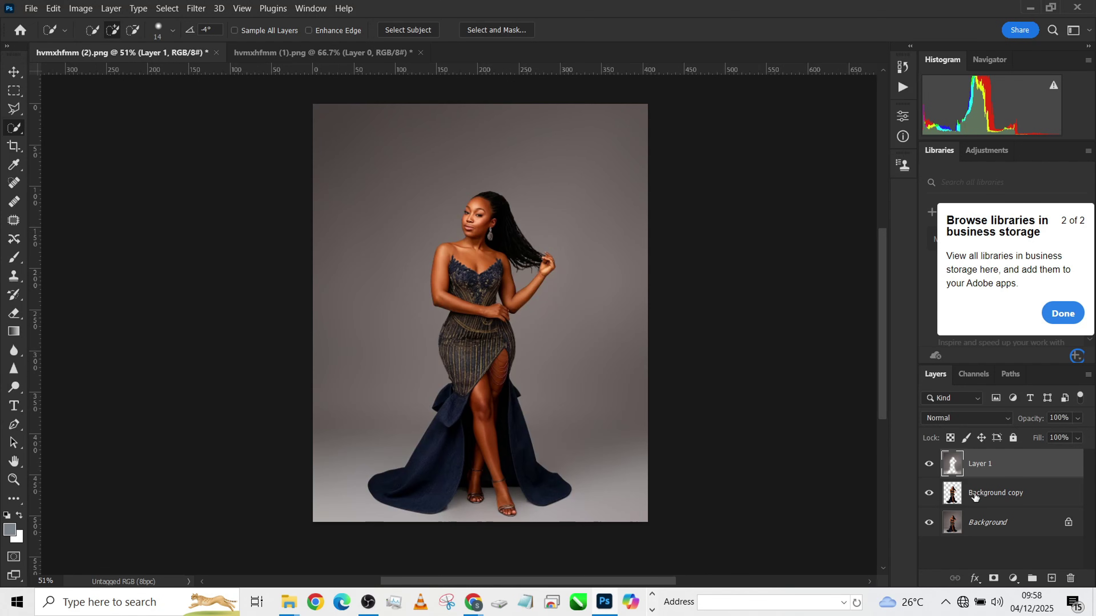
pyautogui.moveTo(991, 462); pyautogui.dragTo(992, 494)
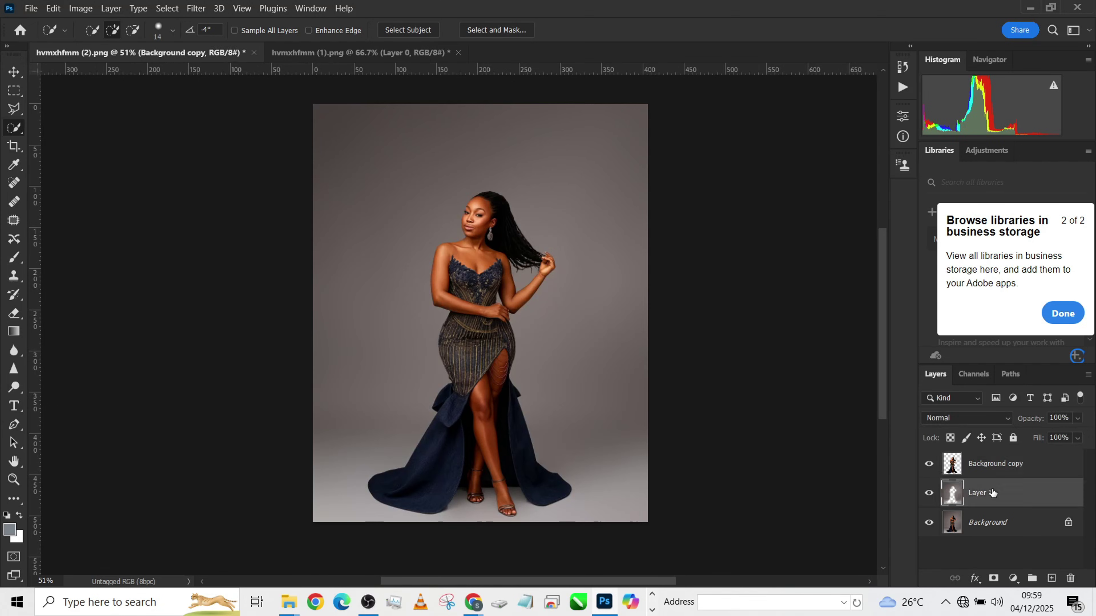
# Drag the orange backdrop image into the portrait as a new layer
pyautogui.click(344, 53)
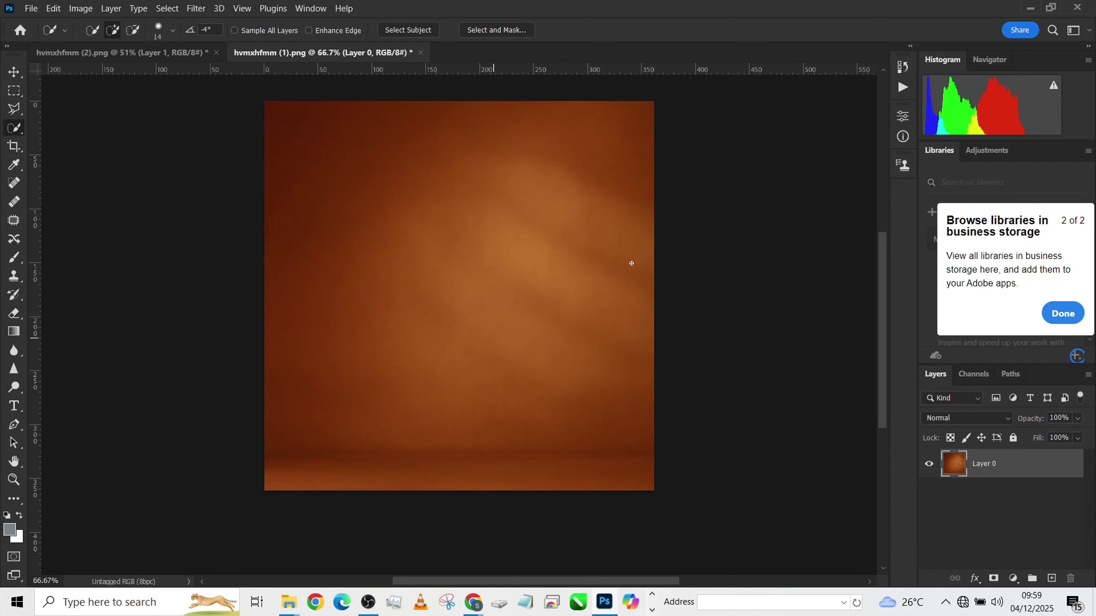
pyautogui.scroll(2, 518, 319)
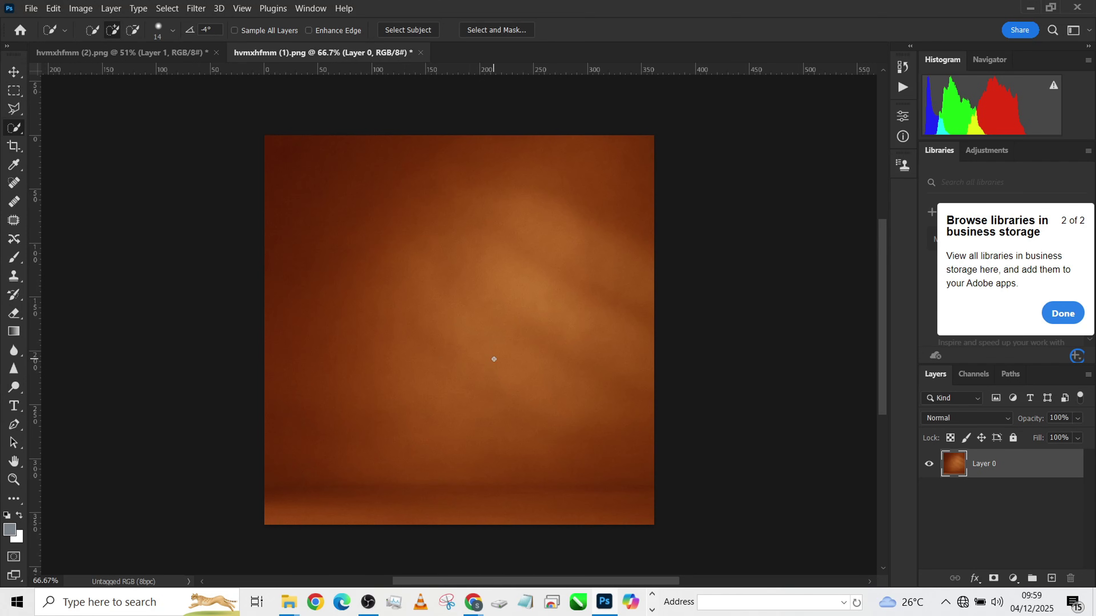
pyautogui.click(14, 72)
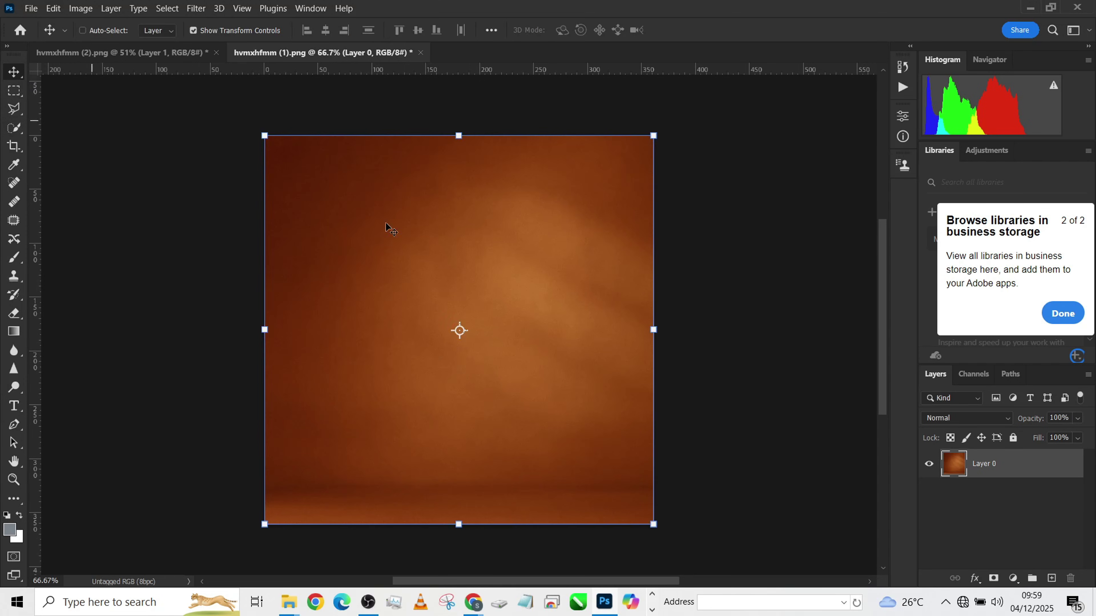
pyautogui.moveTo(420, 245); pyautogui.dragTo(551, 353)
# Try stretching and repositioning the orange backdrop, then cancel to keep its original size
pyautogui.hotkey('ctrl', 't')
pyautogui.moveTo(480, 441); pyautogui.dragTo(485, 479)
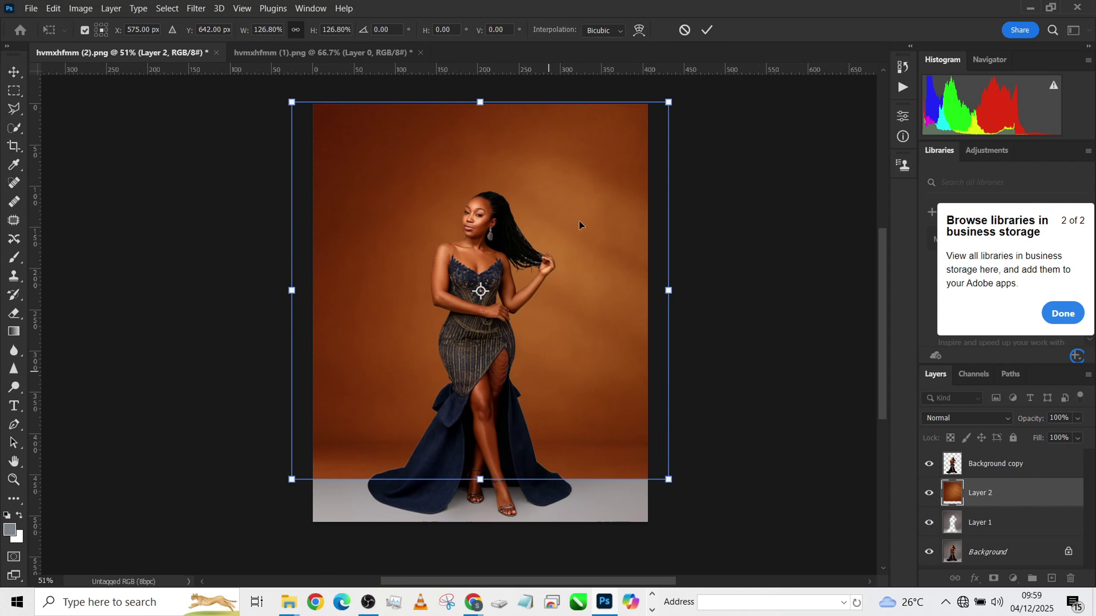
pyautogui.moveTo(570, 307); pyautogui.dragTo(569, 292)
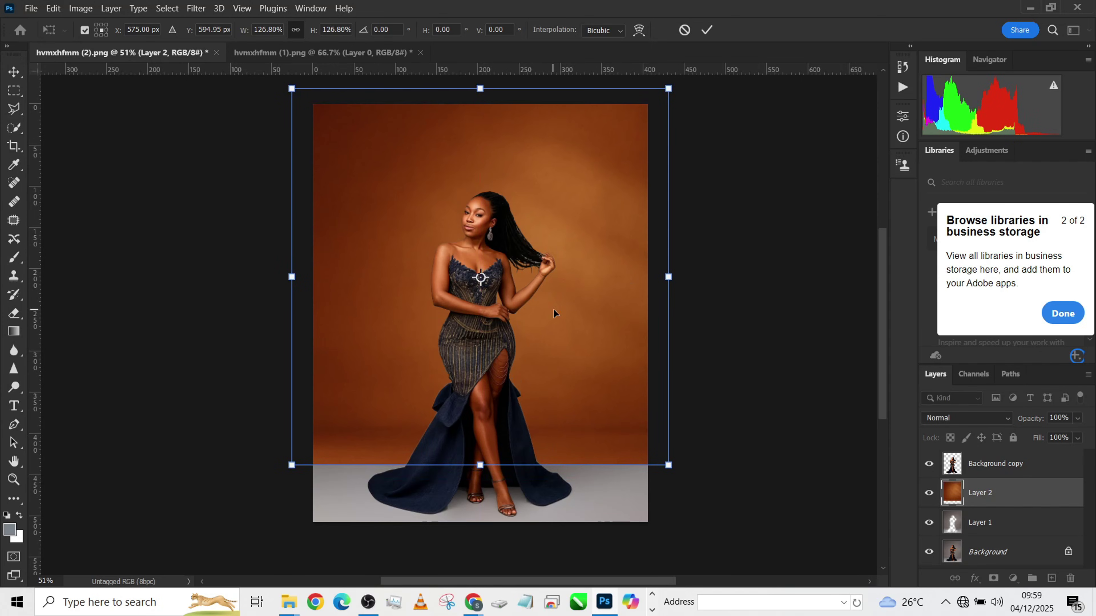
pyautogui.click(707, 30)
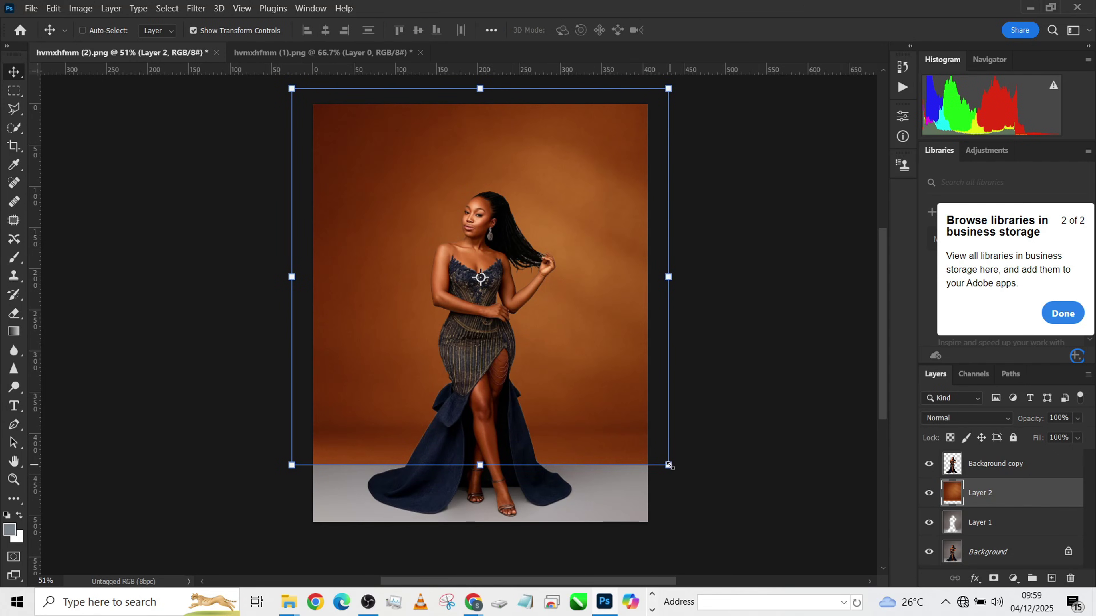
pyautogui.moveTo(668, 465); pyautogui.dragTo(768, 558)
pyautogui.moveTo(687, 521); pyautogui.dragTo(584, 417)
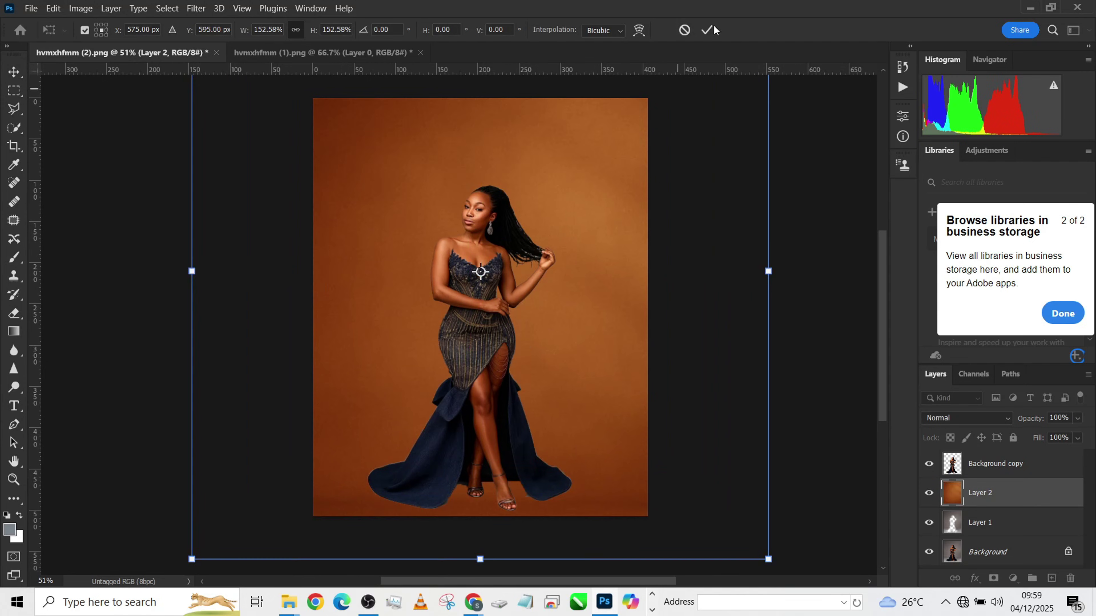
pyautogui.click(685, 30)
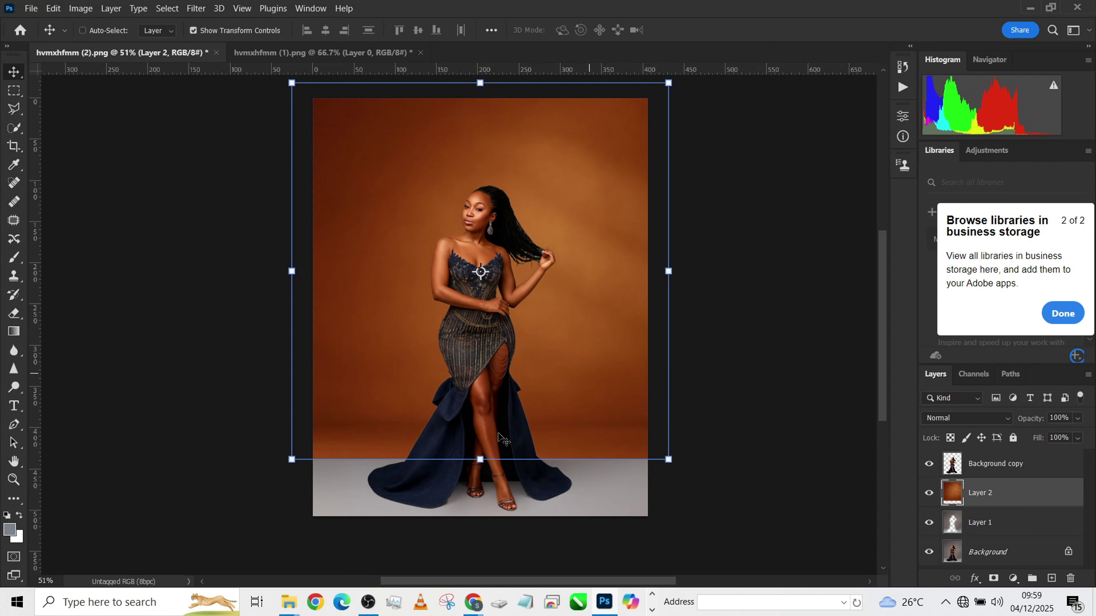
# Delete the orange backdrop inside a rectangular strip along the bottom, then deselect
pyautogui.click(14, 90)
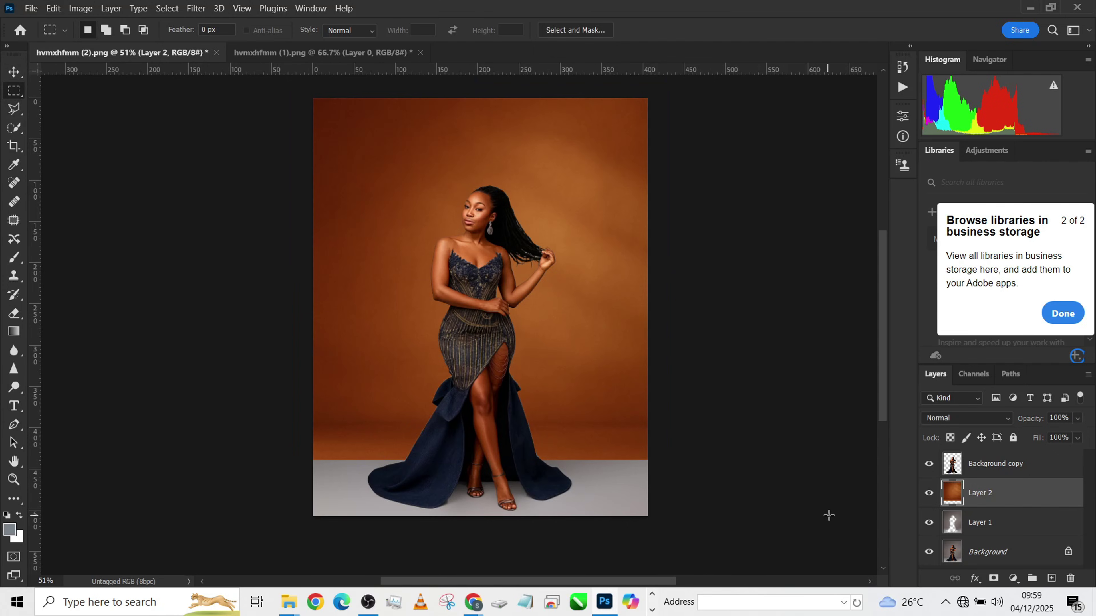
pyautogui.moveTo(829, 515); pyautogui.dragTo(109, 422)
pyautogui.press('Delete')
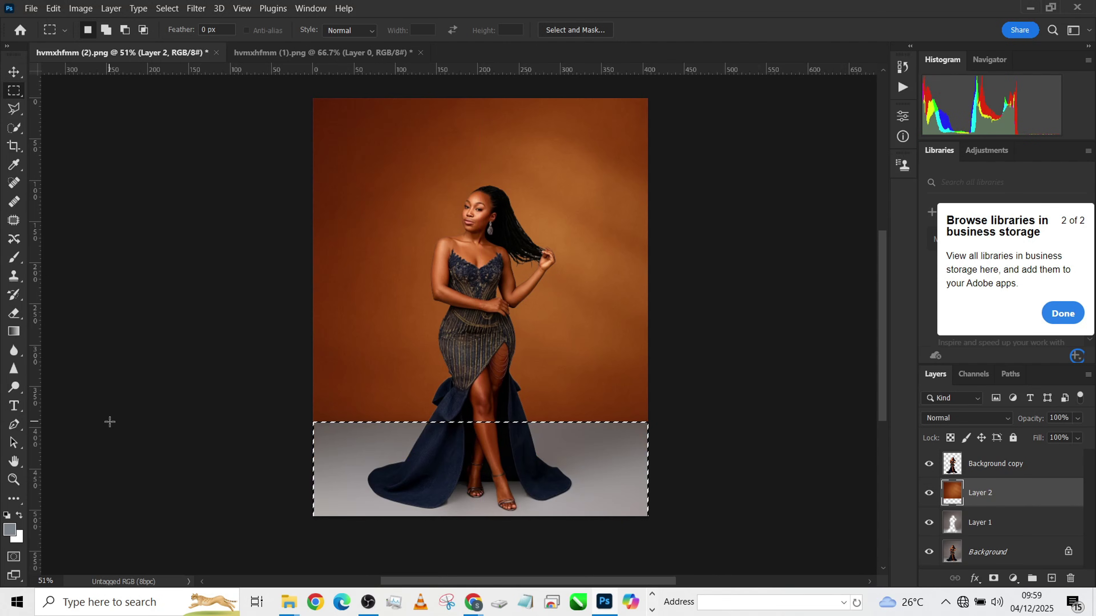
pyautogui.click(196, 346)
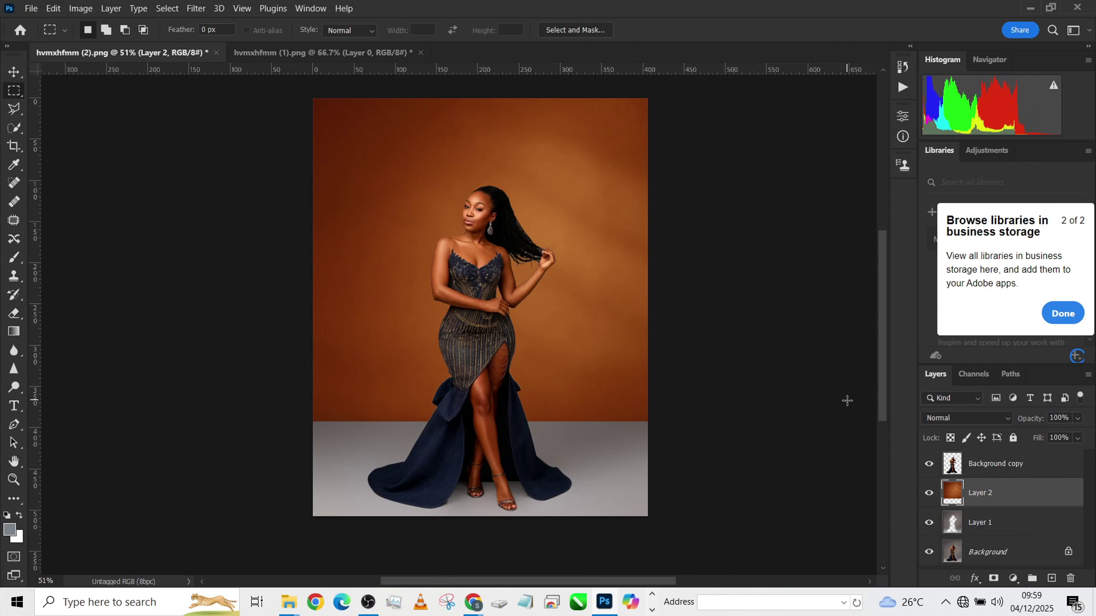
# Duplicate the orange backdrop, flip the copy vertically, move it down beneath Layer 2
pyautogui.hotkey('ctrl', 'j')
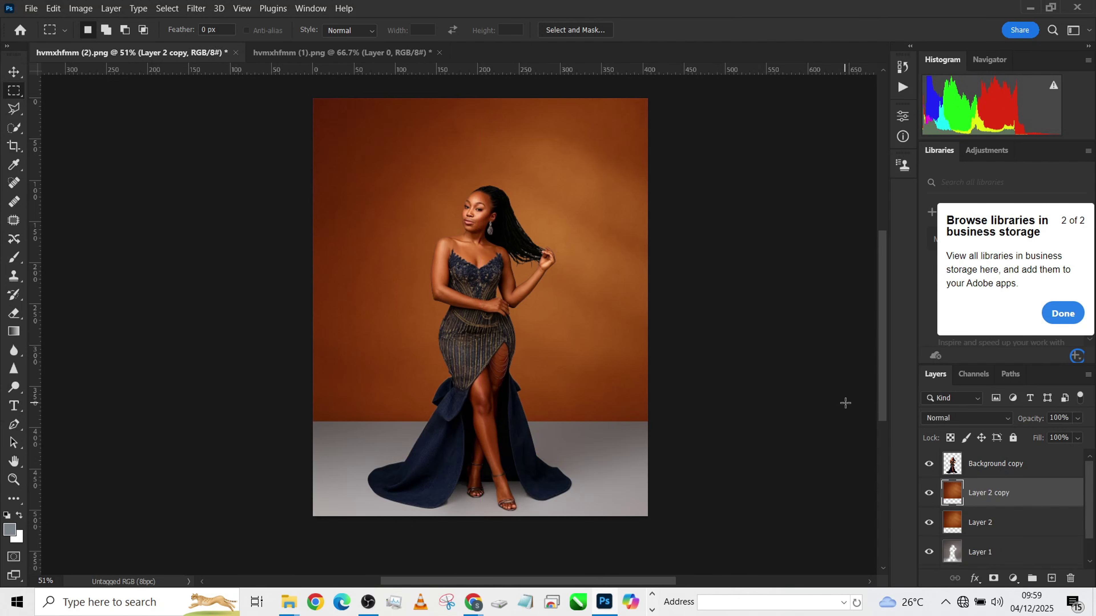
pyautogui.hotkey('ctrl', 't')
pyautogui.rightClick(505, 337)
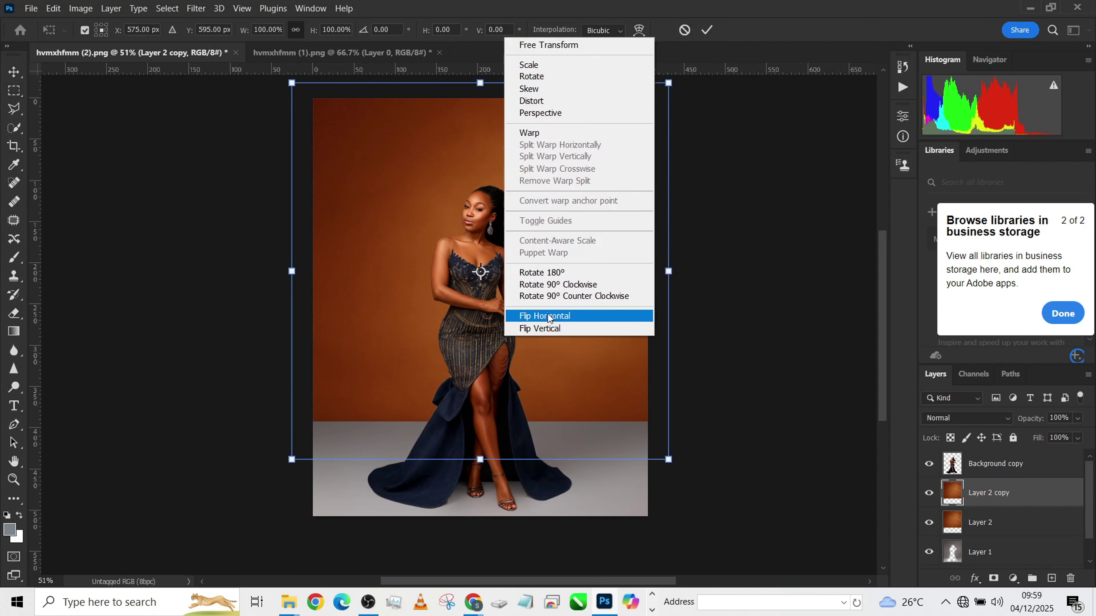
pyautogui.click(549, 329)
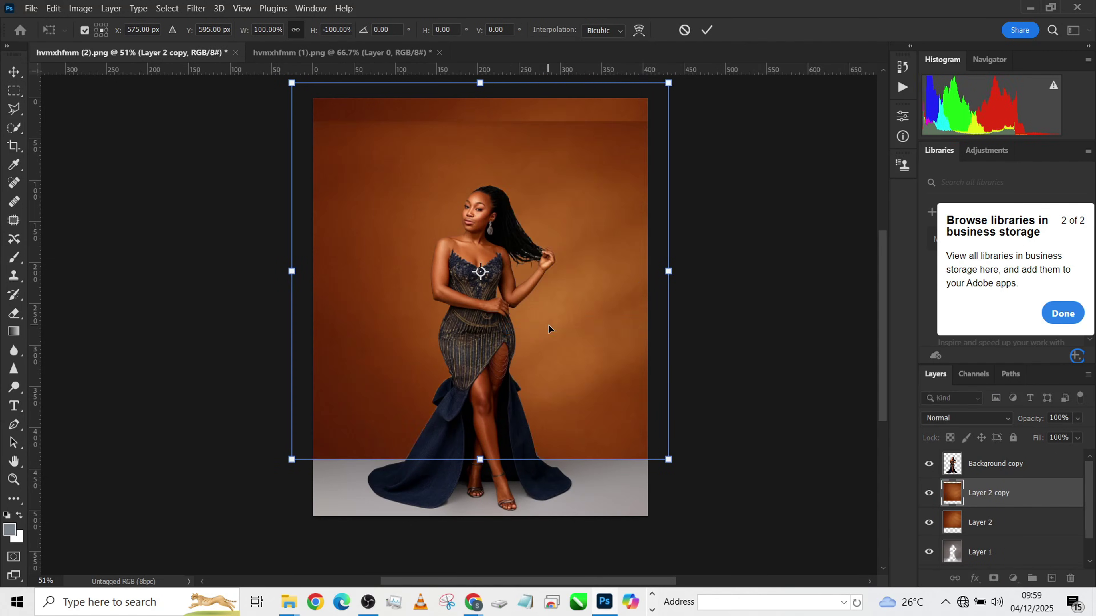
pyautogui.moveTo(548, 327); pyautogui.dragTo(563, 430)
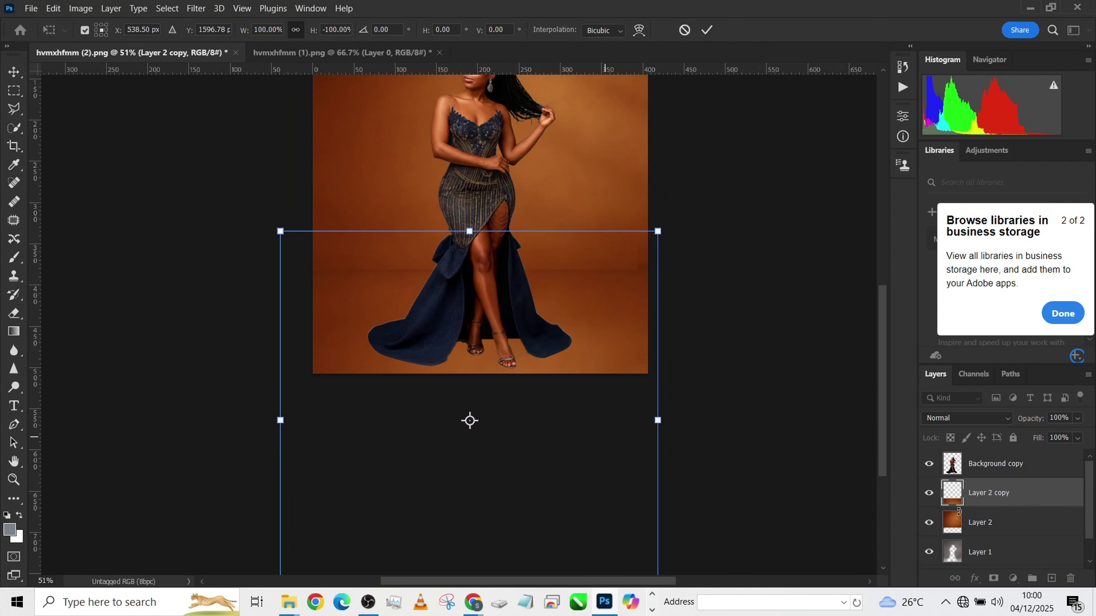
pyautogui.moveTo(1024, 496); pyautogui.dragTo(1028, 524)
# Perspective-stretch Layer 2 copy's corners outward into a widening floor and commit
pyautogui.press('v')
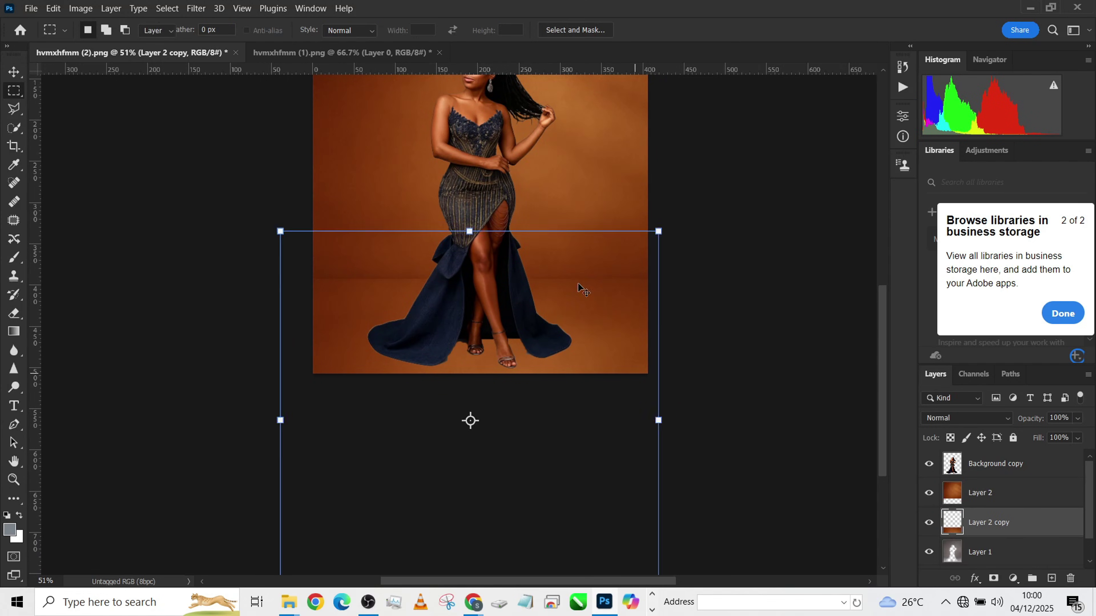
pyautogui.scroll(-2, 560, 270)
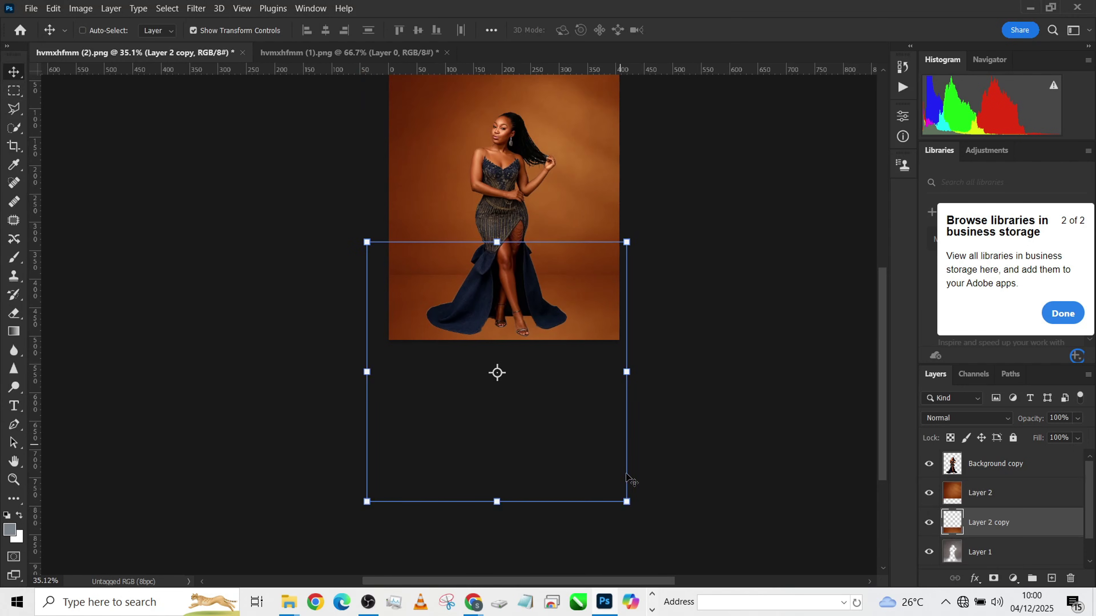
pyautogui.moveTo(628, 502); pyautogui.dragTo(764, 460)
pyautogui.moveTo(366, 502); pyautogui.dragTo(183, 419)
pyautogui.moveTo(742, 463); pyautogui.dragTo(776, 429)
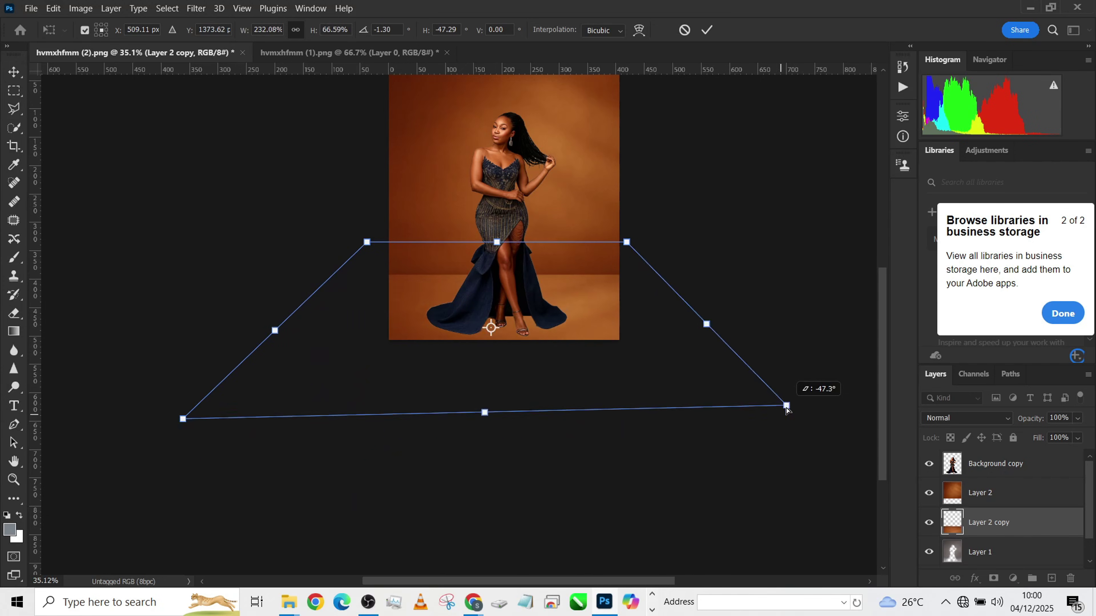
pyautogui.moveTo(786, 410); pyautogui.dragTo(811, 422)
pyautogui.moveTo(497, 242); pyautogui.dragTo(497, 262)
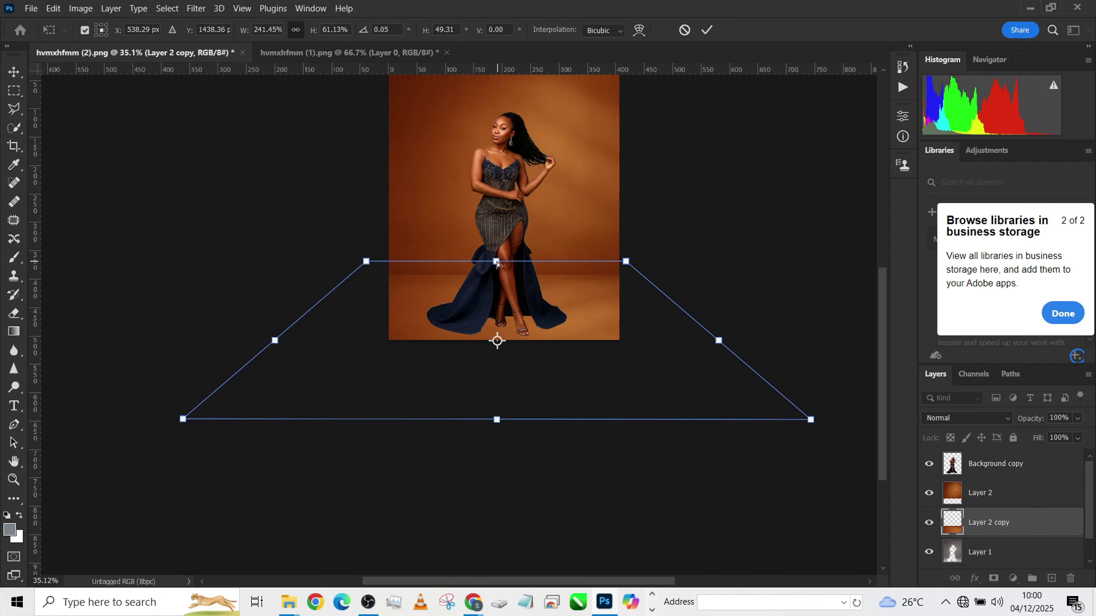
pyautogui.click(710, 34)
pyautogui.scroll(3, 578, 184)
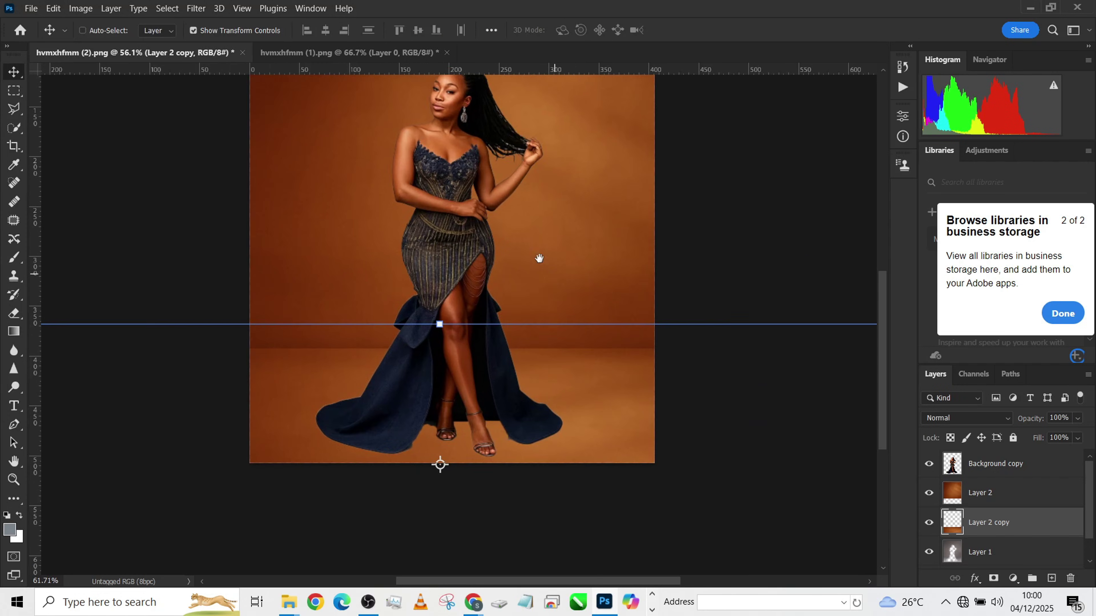
pyautogui.moveTo(539, 256); pyautogui.dragTo(565, 337)
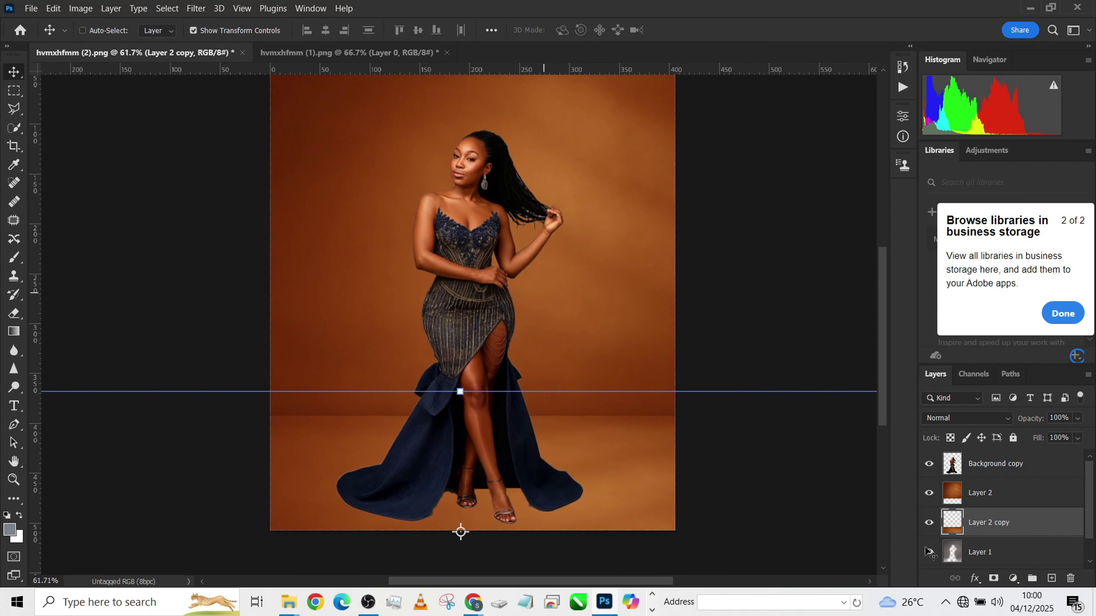
# Give Layer 2 a Drop Shadow: 27% opacity, 4 px distance, 0% spread, 49 px size
pyautogui.click(1064, 496)
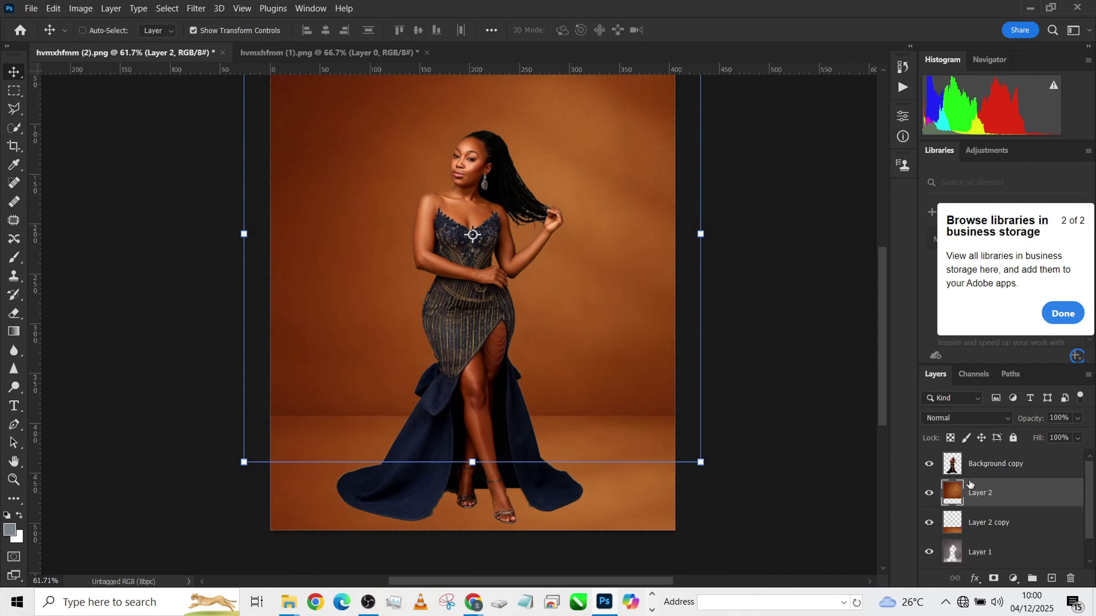
pyautogui.doubleClick(1046, 500)
pyautogui.moveTo(597, 144); pyautogui.dragTo(723, 144)
pyautogui.click(698, 434)
pyautogui.moveTo(567, 354); pyautogui.dragTo(571, 328)
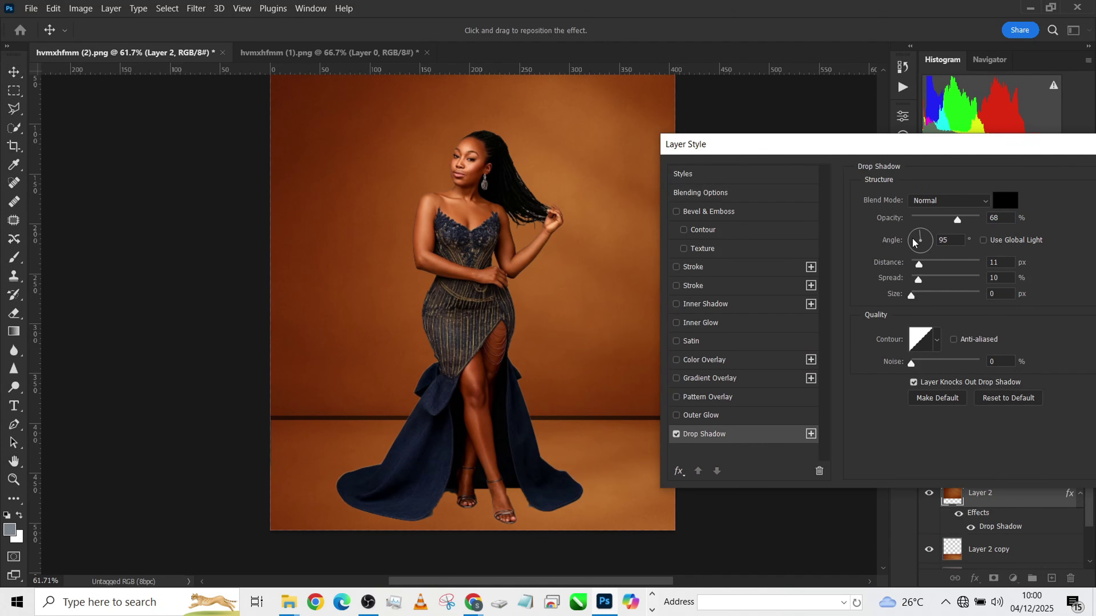
pyautogui.click(938, 262)
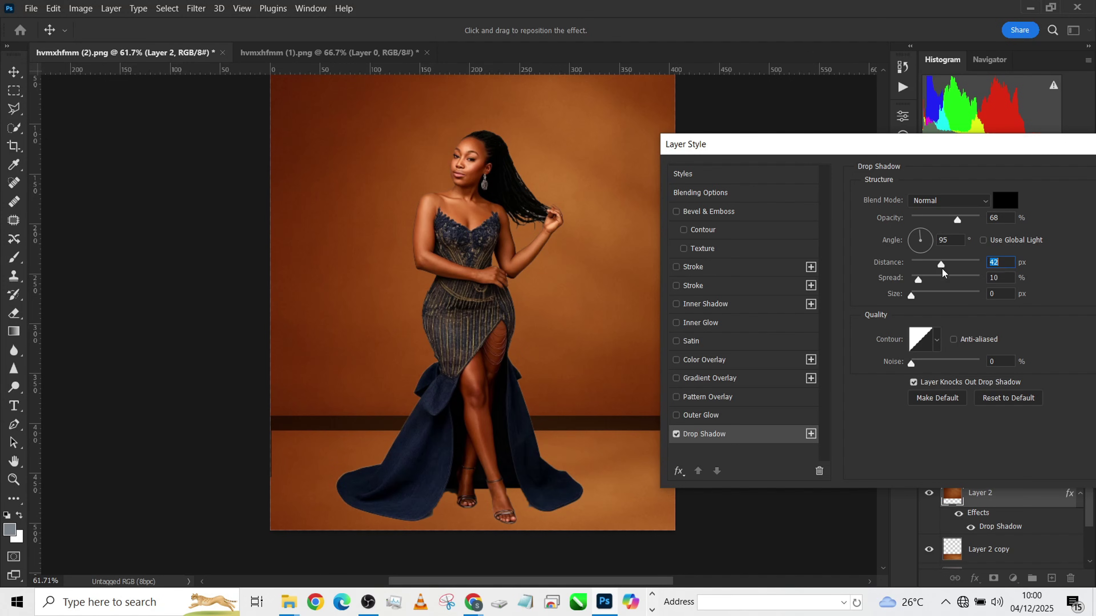
pyautogui.moveTo(918, 280)
pyautogui.mouseDown()
pyautogui.moveTo(980, 280)
pyautogui.moveTo(918, 264)
pyautogui.moveTo(965, 299)
pyautogui.moveTo(916, 297)
pyautogui.moveTo(937, 281)
pyautogui.moveTo(913, 264)
pyautogui.moveTo(928, 295)
pyautogui.mouseUp()
pyautogui.press('Tab')
pyautogui.write('0')
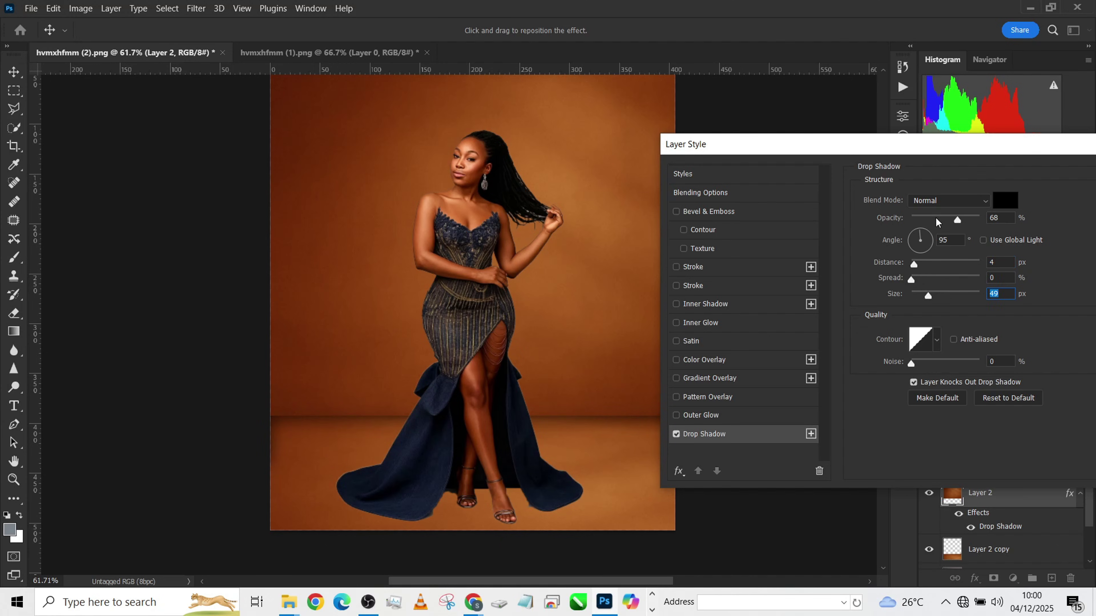
pyautogui.moveTo(937, 216)
pyautogui.mouseDown()
pyautogui.moveTo(1013, 228)
pyautogui.moveTo(916, 229)
pyautogui.moveTo(930, 227)
pyautogui.mouseUp()
pyautogui.moveTo(1016, 151); pyautogui.dragTo(932, 168)
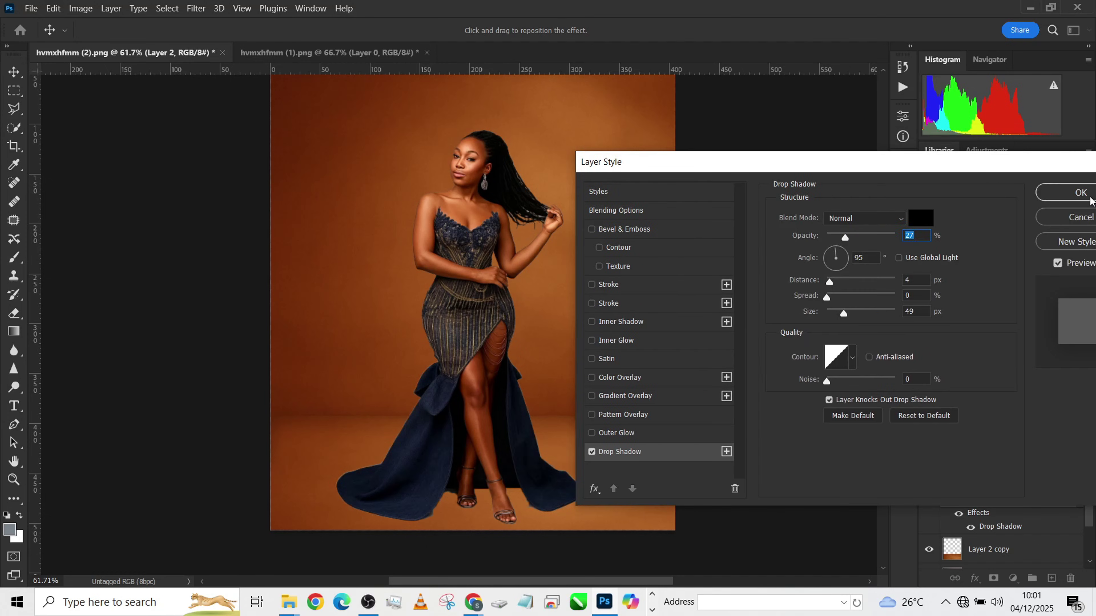
pyautogui.click(1089, 197)
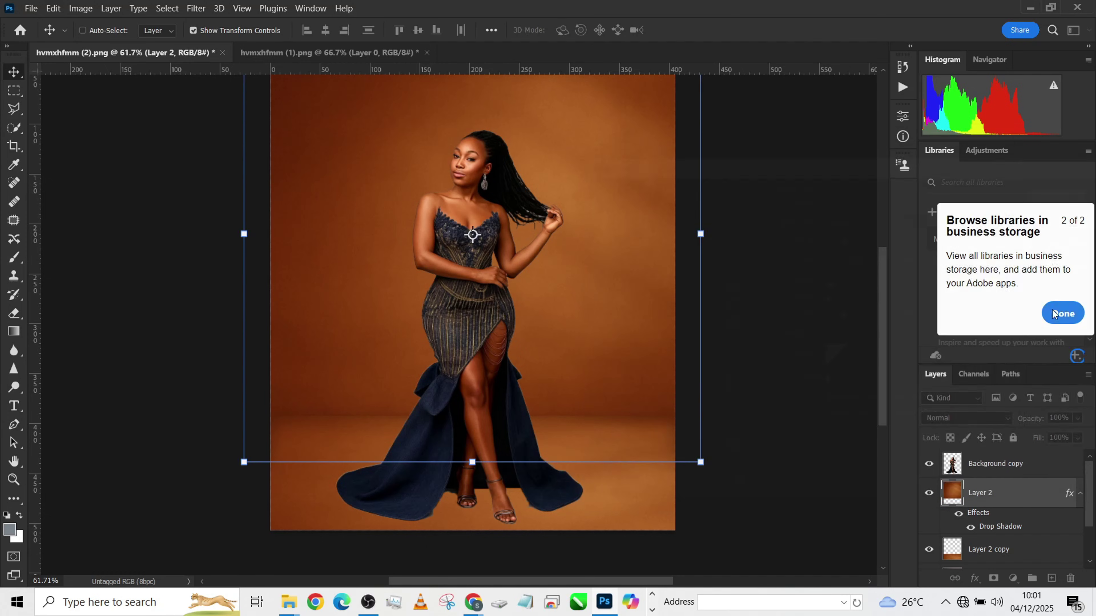
# Merge Layer 2 copy into Layer 2 and set the merged layer to Overlay blending
pyautogui.click(15, 92)
pyautogui.scroll(-1, 547, 449)
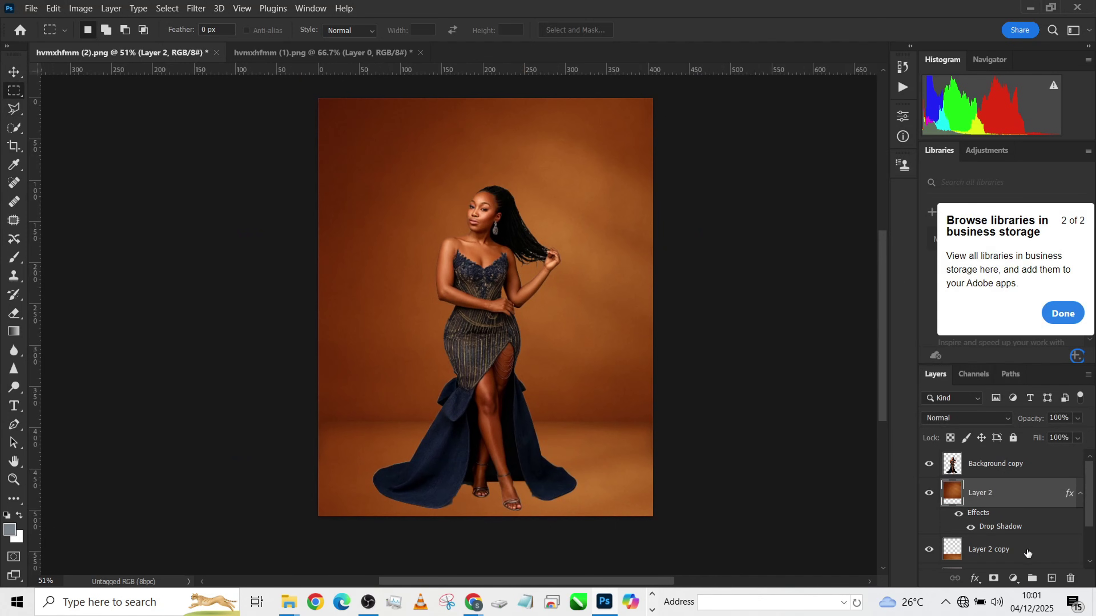
pyautogui.keyDown('ctrl'); pyautogui.click(1021, 553); pyautogui.keyUp('ctrl')
pyautogui.rightClick(1021, 554)
pyautogui.click(855, 430)
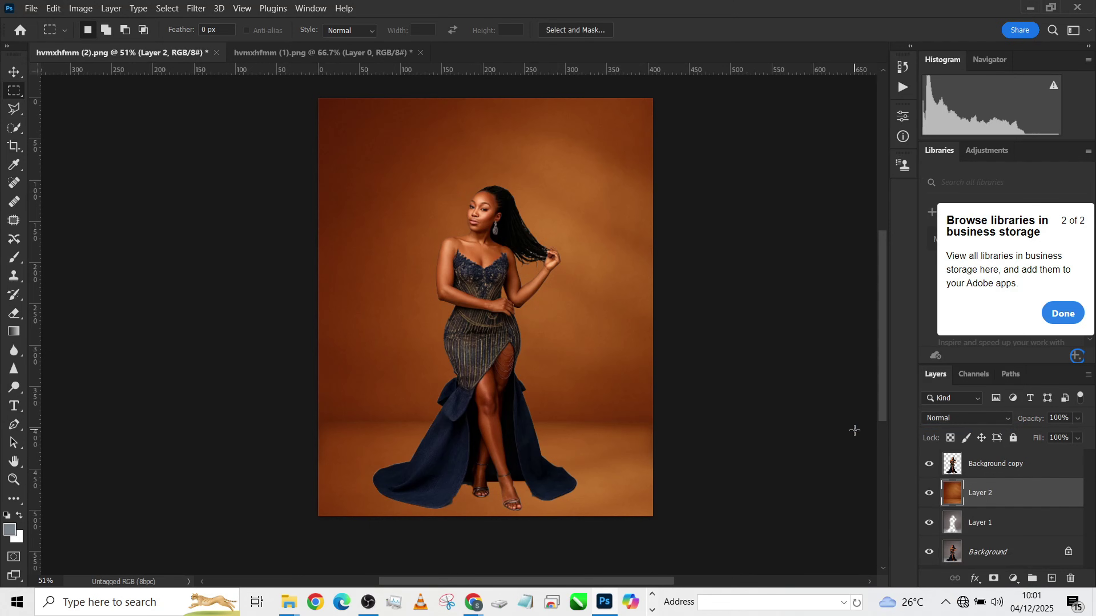
pyautogui.click(983, 417)
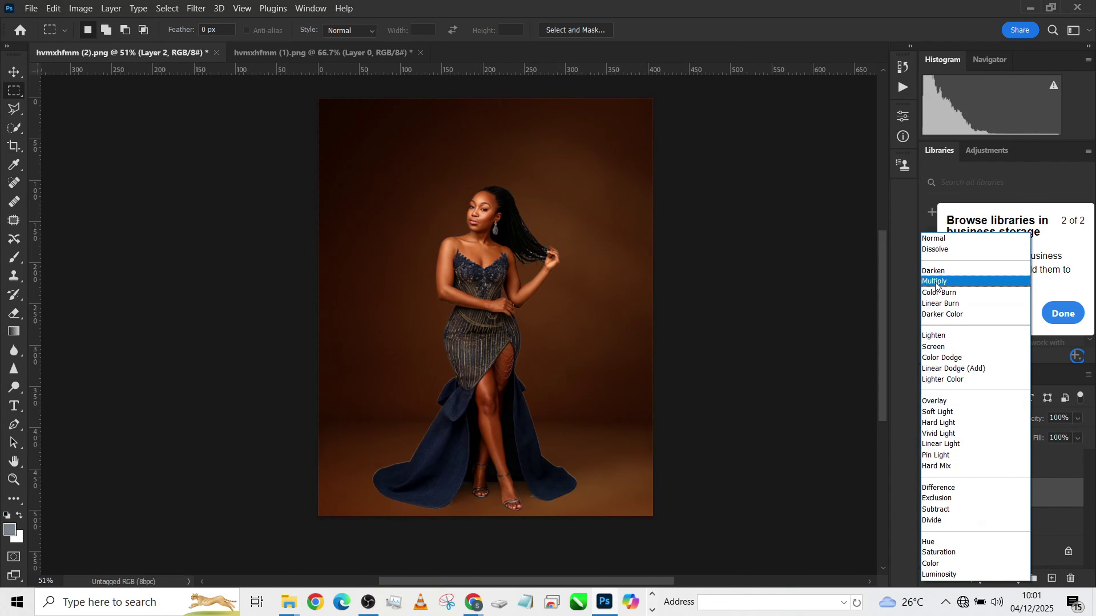
pyautogui.click(941, 401)
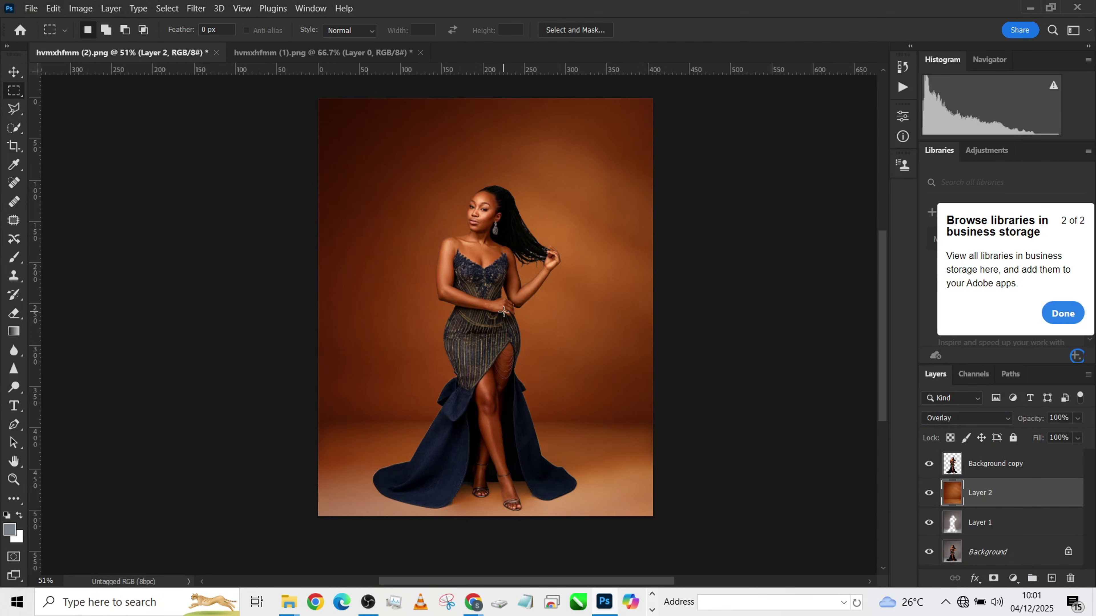
# Select the bottom floor strip and add a Curves adjustment that darkens it
pyautogui.click(1041, 524)
pyautogui.click(1015, 579)
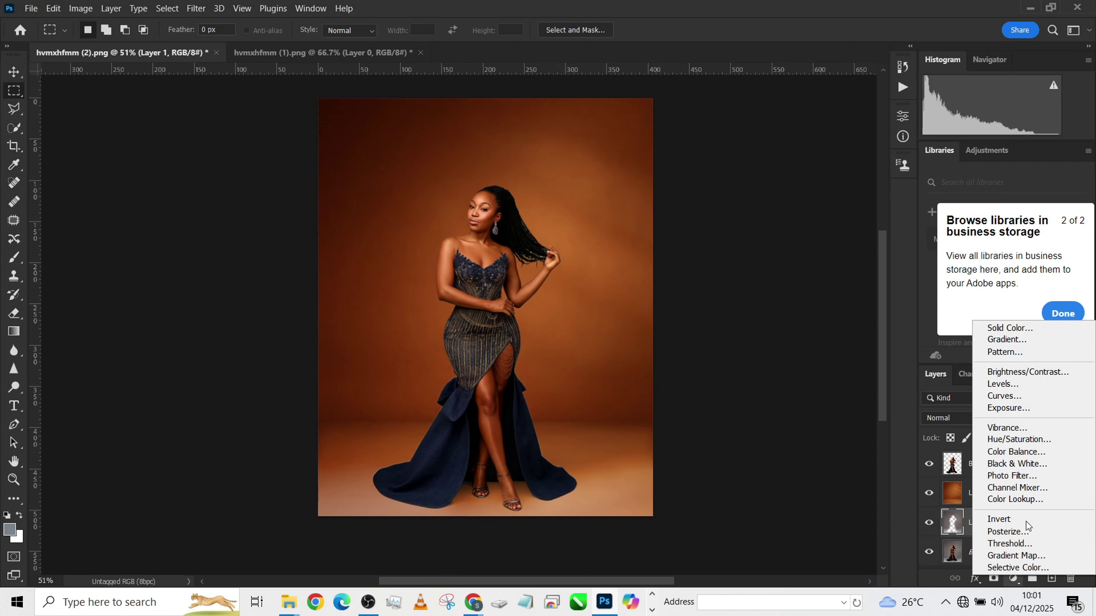
pyautogui.click(777, 460)
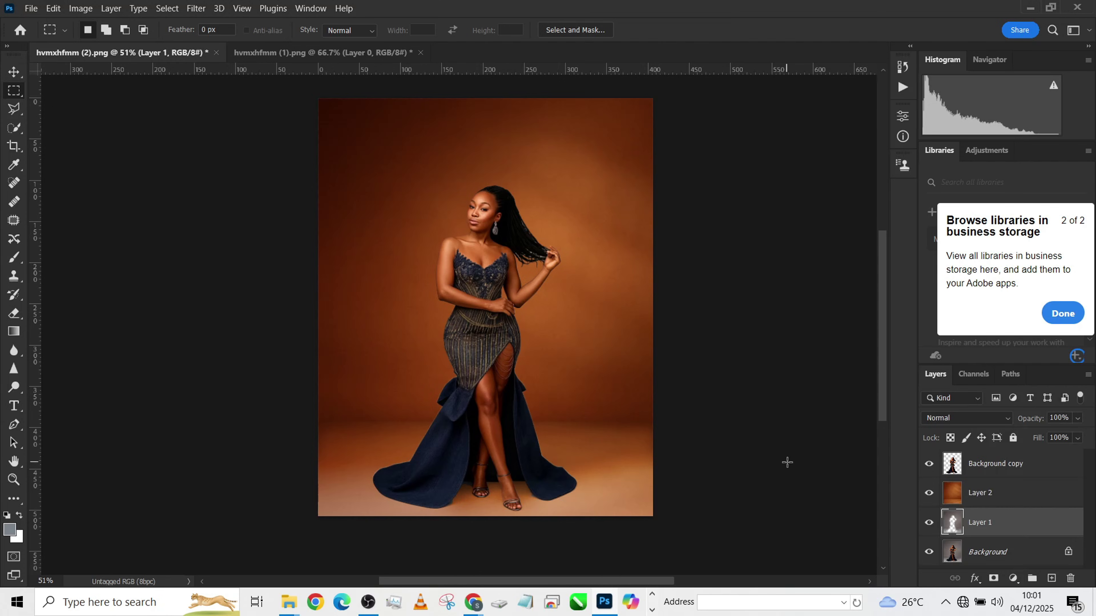
pyautogui.moveTo(699, 551); pyautogui.dragTo(223, 436)
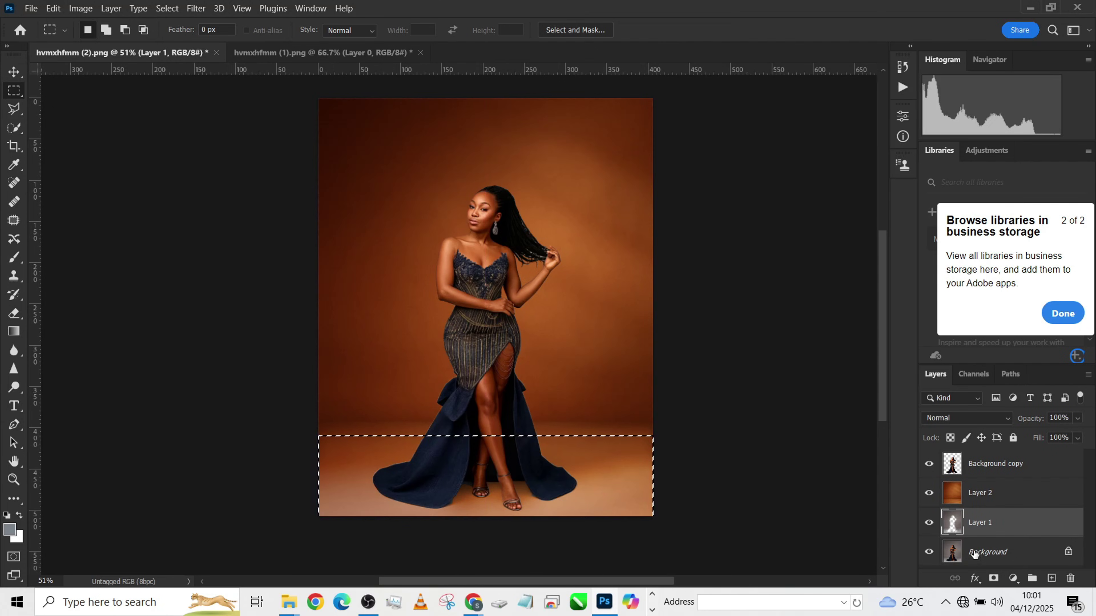
pyautogui.click(1013, 578)
pyautogui.click(1012, 401)
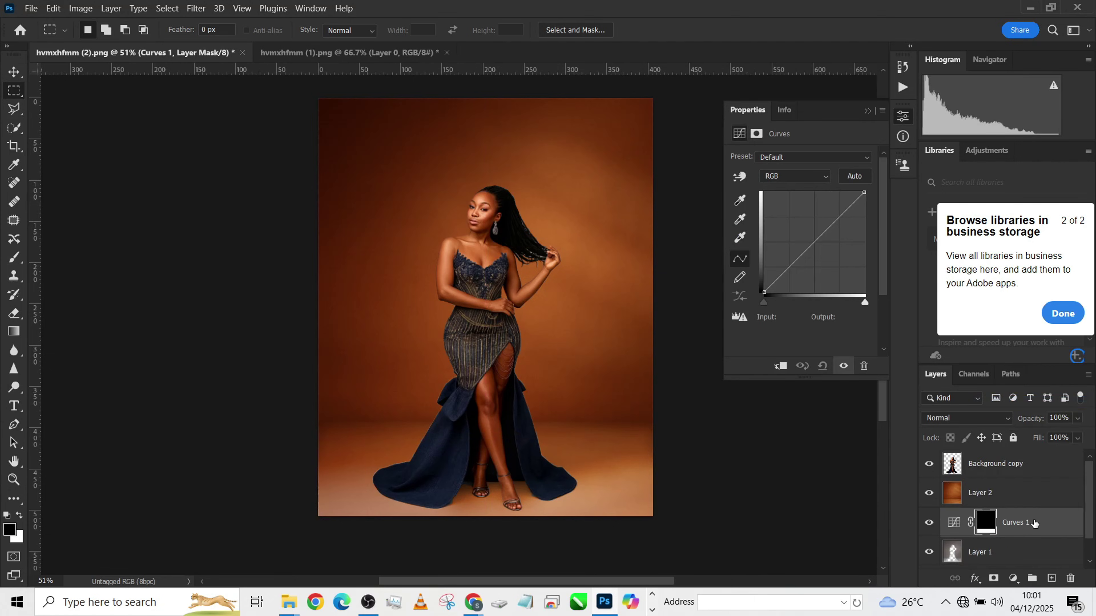
pyautogui.moveTo(1040, 527)
pyautogui.mouseDown()
pyautogui.moveTo(1042, 497)
pyautogui.moveTo(1043, 516)
pyautogui.mouseUp()
pyautogui.moveTo(808, 249); pyautogui.dragTo(812, 265)
# Feather the Curves 1 mask to 47.4 px and set Curves 1 to Luminosity blending
pyautogui.click(954, 530)
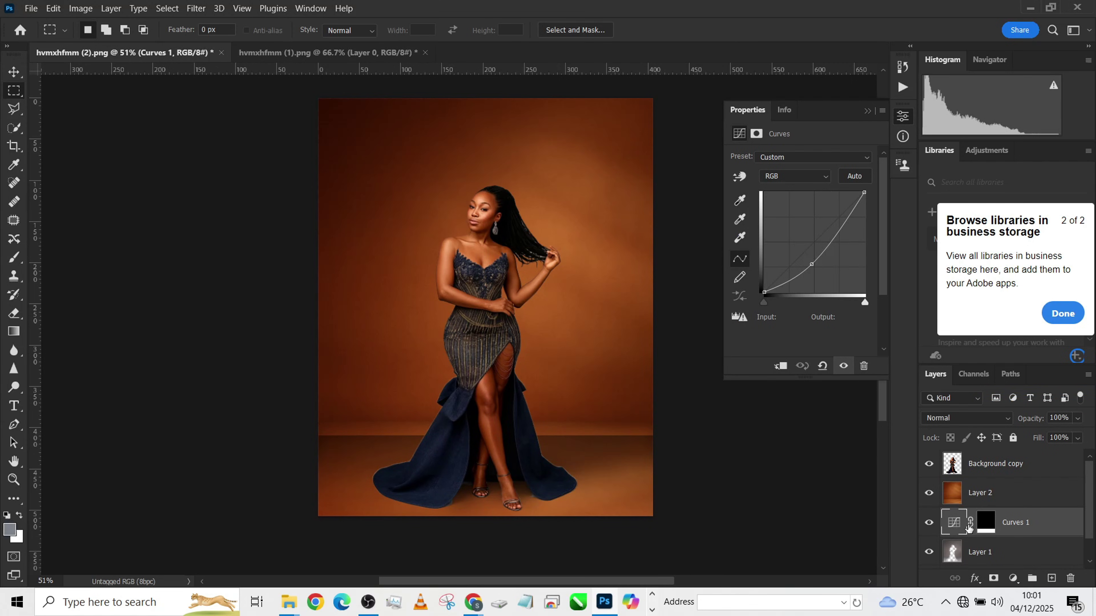
pyautogui.click(984, 528)
pyautogui.moveTo(768, 249); pyautogui.dragTo(813, 255)
pyautogui.click(930, 418)
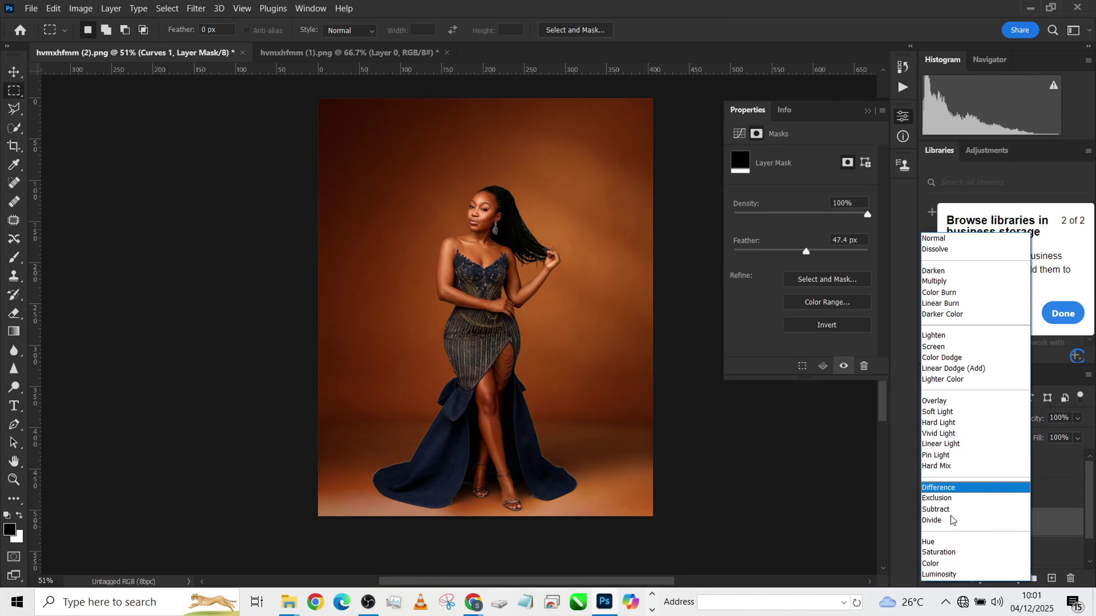
pyautogui.click(953, 575)
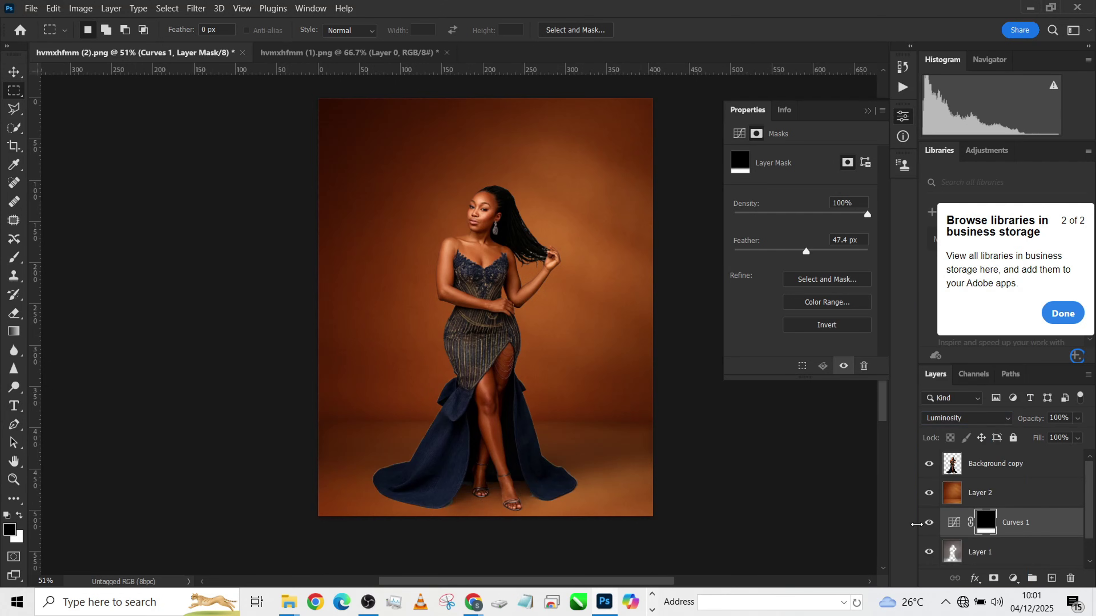
# Toggle Curves 1 and Layer 1 visibility to compare, leaving both visible
pyautogui.click(929, 523)
pyautogui.click(929, 523)
pyautogui.click(929, 523)
pyautogui.click(929, 523)
pyautogui.scroll(-1, 996, 495)
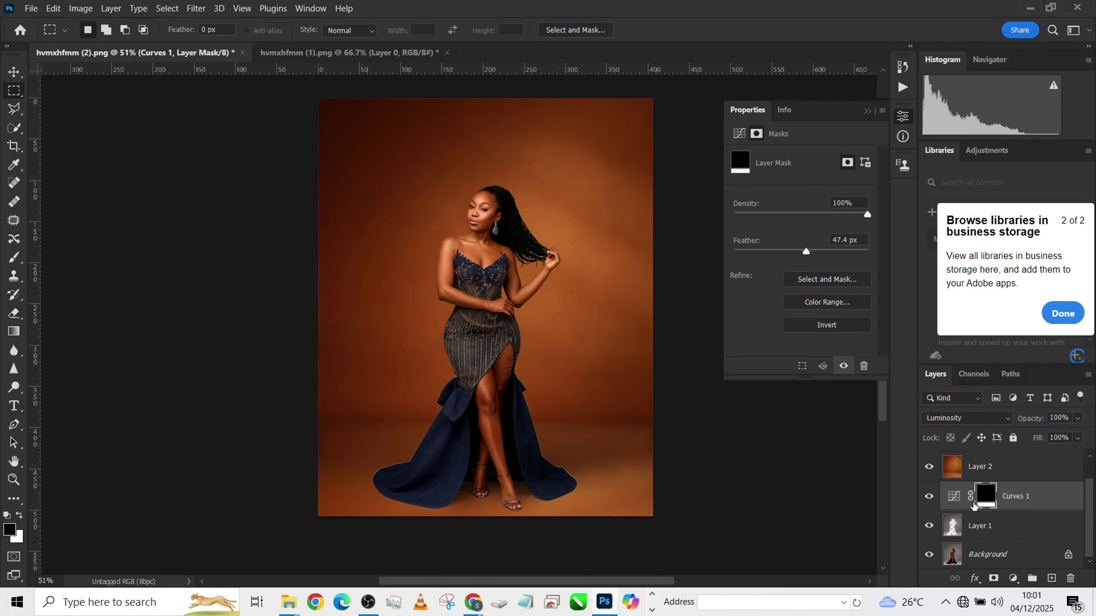
pyautogui.click(930, 526)
pyautogui.click(930, 527)
pyautogui.click(930, 527)
pyautogui.click(930, 527)
pyautogui.click(930, 527)
pyautogui.click(929, 527)
# Add a layer mask to Layer 1 and enlarge the brush to about 204 px
pyautogui.click(1023, 525)
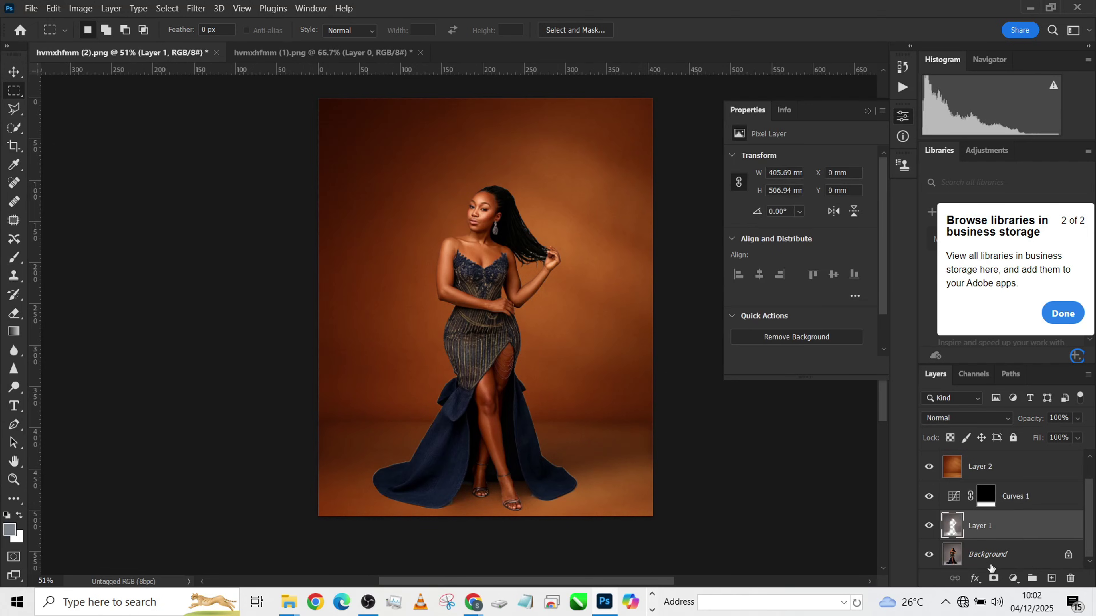
pyautogui.click(993, 579)
pyautogui.click(14, 258)
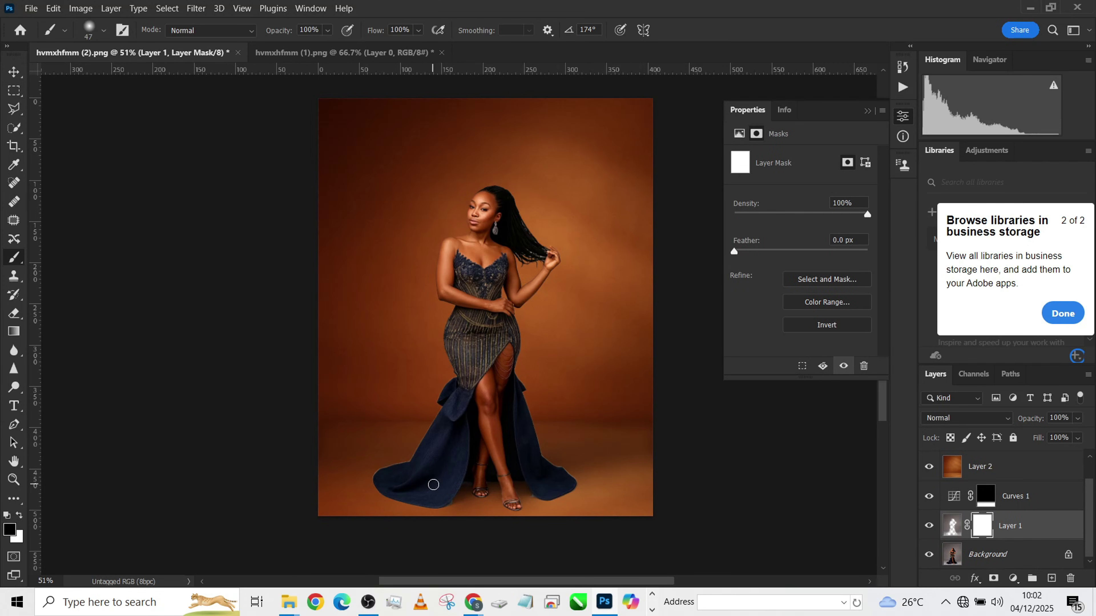
pyautogui.moveTo(445, 478); pyautogui.dragTo(483, 479)
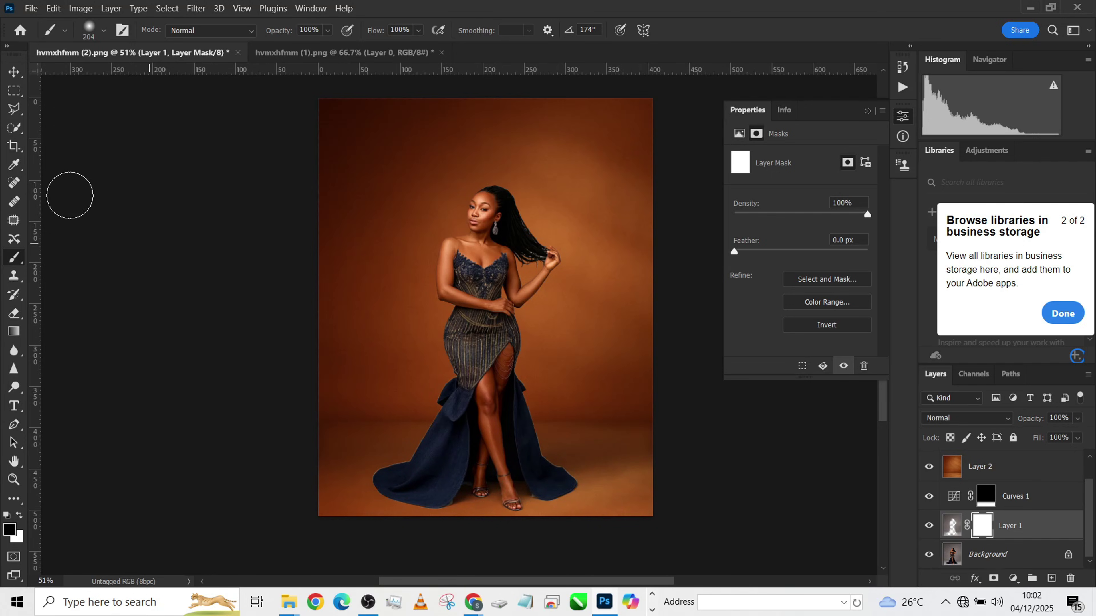
# Switch to the Rectangular Marquee tool and adjust the view around the lower area
pyautogui.click(15, 91)
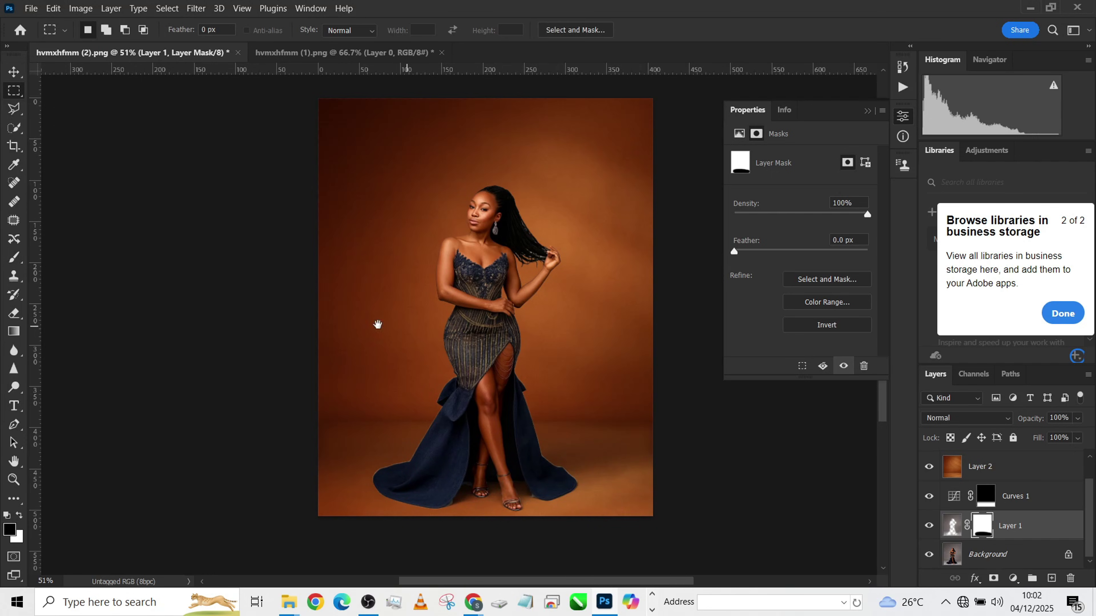
pyautogui.hscroll(3, 451, 302)
pyautogui.scroll(5, 418, 343)
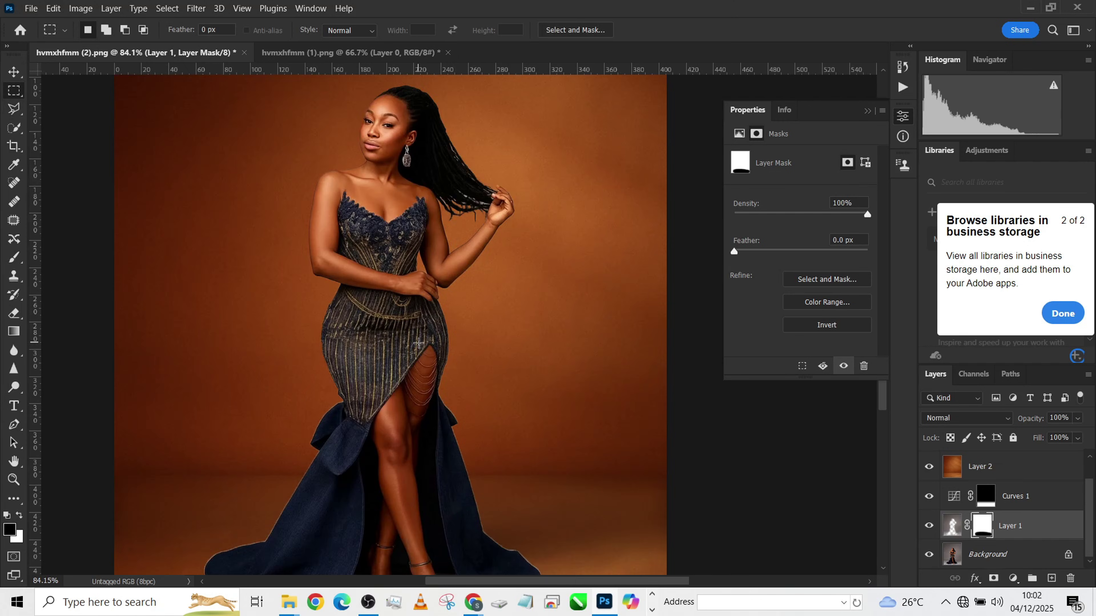
pyautogui.scroll(-4, 418, 343)
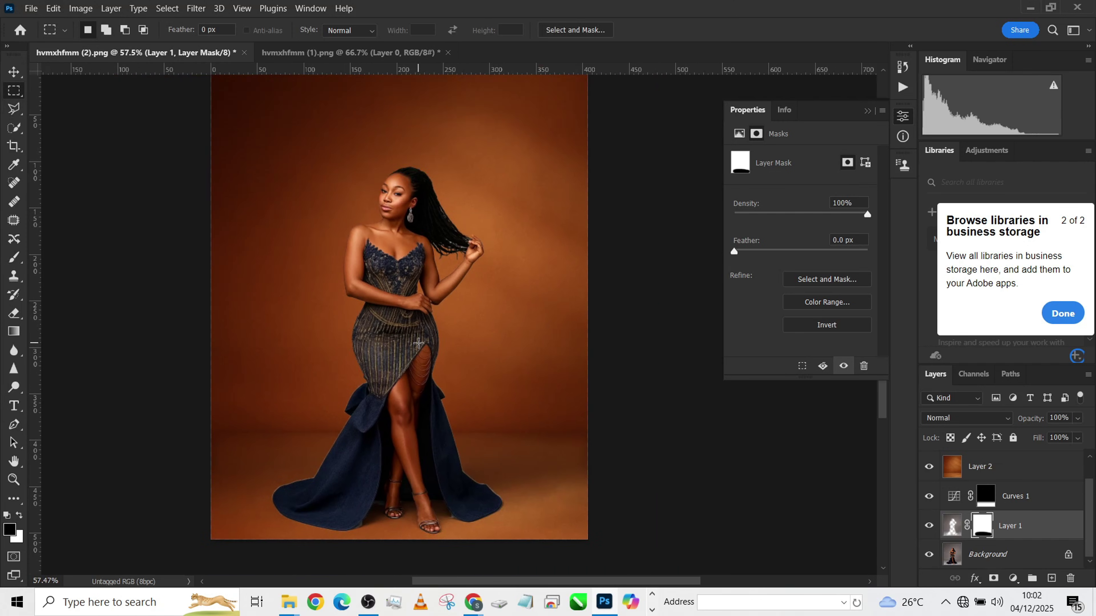
pyautogui.scroll(1, 426, 341)
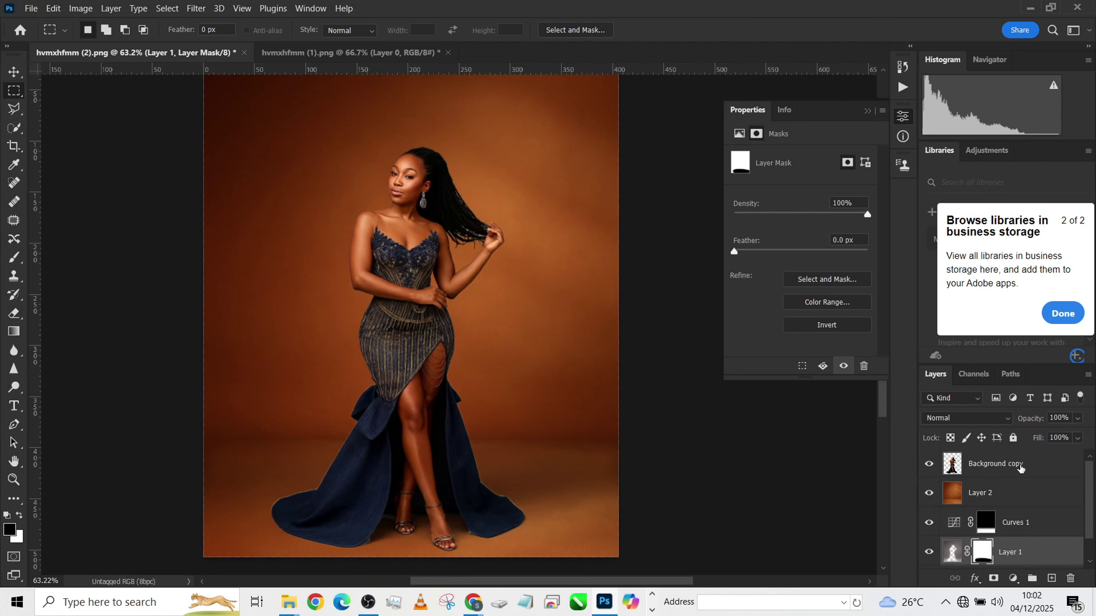
# Add an orange (ac4913) Solid Color fill layer and hide it
pyautogui.click(1013, 578)
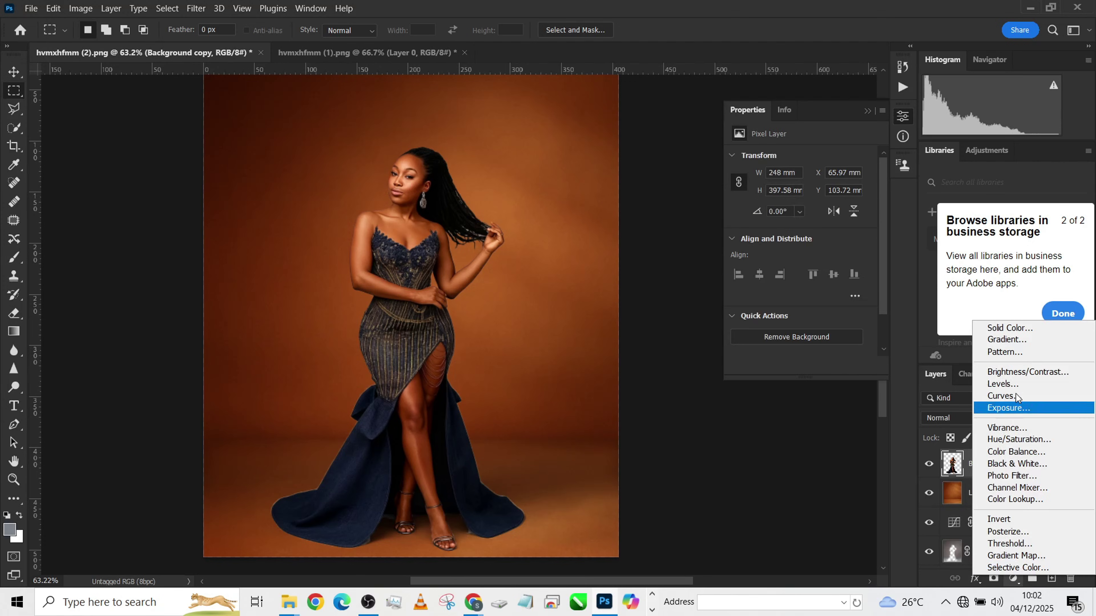
pyautogui.click(1012, 327)
pyautogui.click(893, 388)
pyautogui.moveTo(849, 273); pyautogui.dragTo(856, 275)
pyautogui.click(1009, 215)
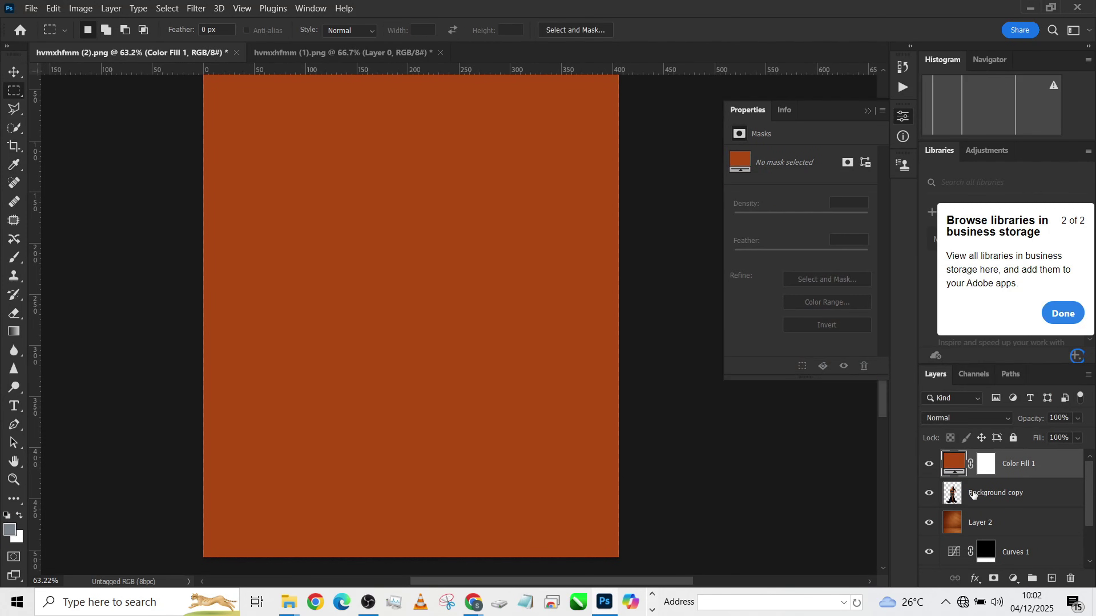
pyautogui.click(928, 464)
# Duplicate Background copy as Background copy 2 and give it a white layer mask
pyautogui.click(981, 493)
pyautogui.hotkey('ctrl', 'j')
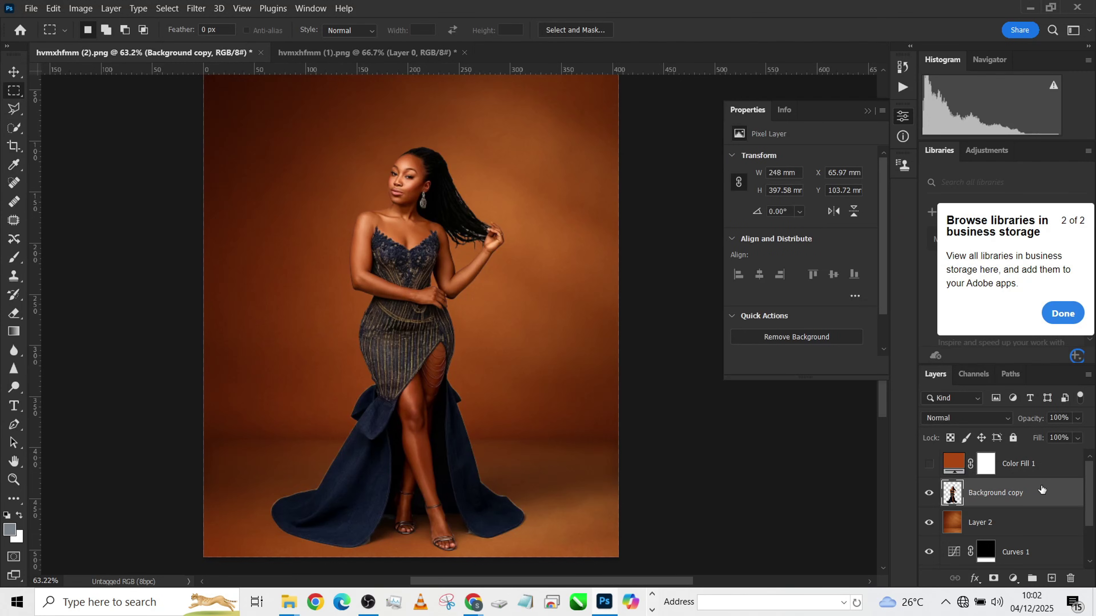
pyautogui.click(993, 578)
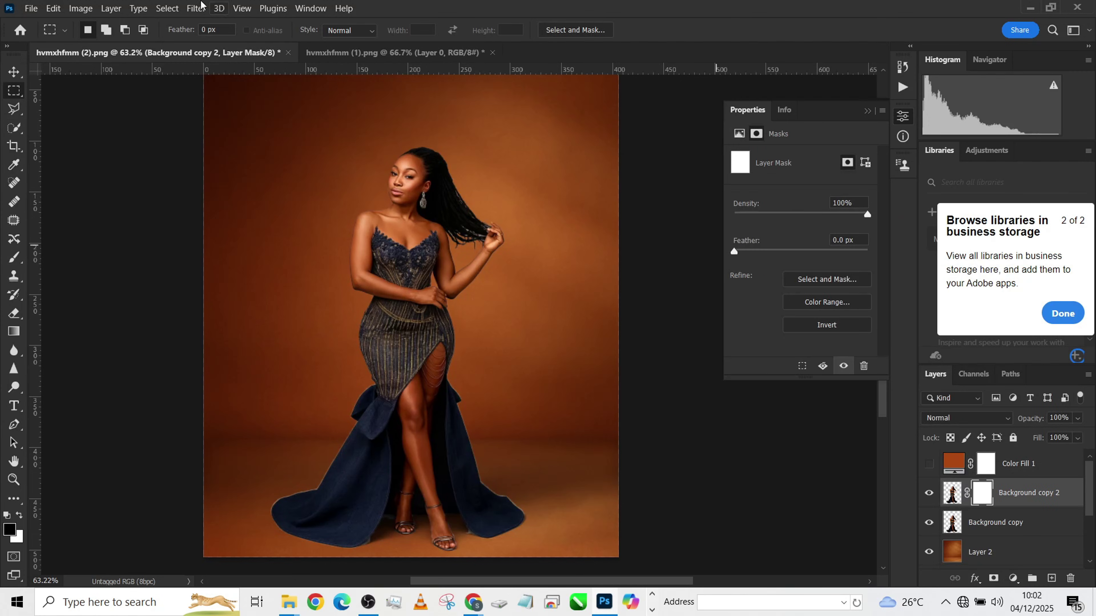
pyautogui.click(167, 8)
# Build a skin mask with Color Range from face, shoulder and neck samples, and move it onto Color Fill 1
pyautogui.click(189, 140)
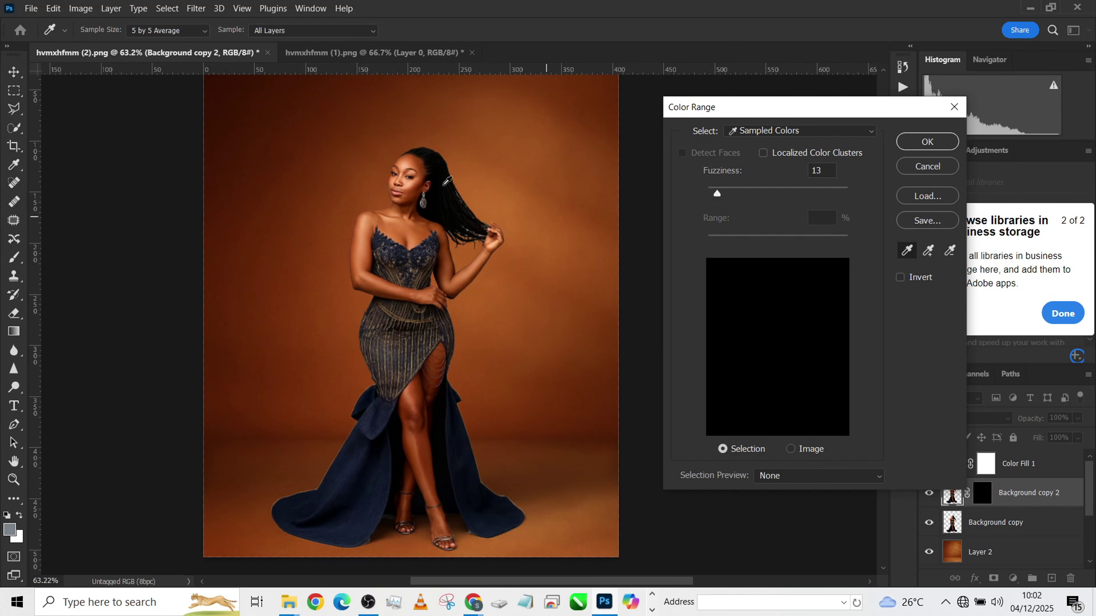
pyautogui.click(411, 227)
pyautogui.click(928, 251)
pyautogui.click(403, 216)
pyautogui.click(362, 233)
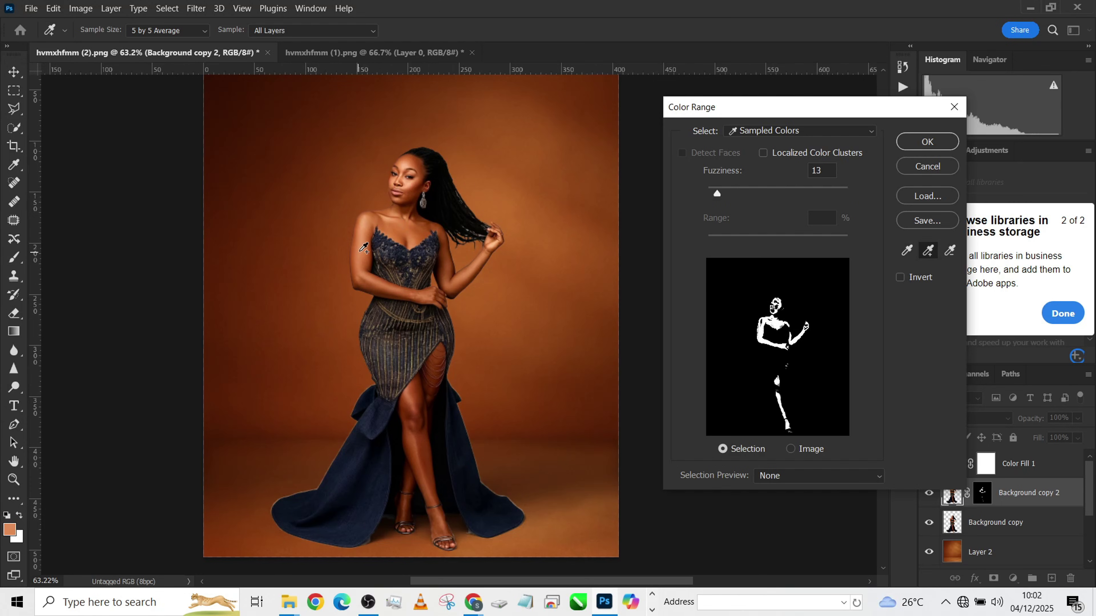
pyautogui.click(362, 220)
pyautogui.click(414, 218)
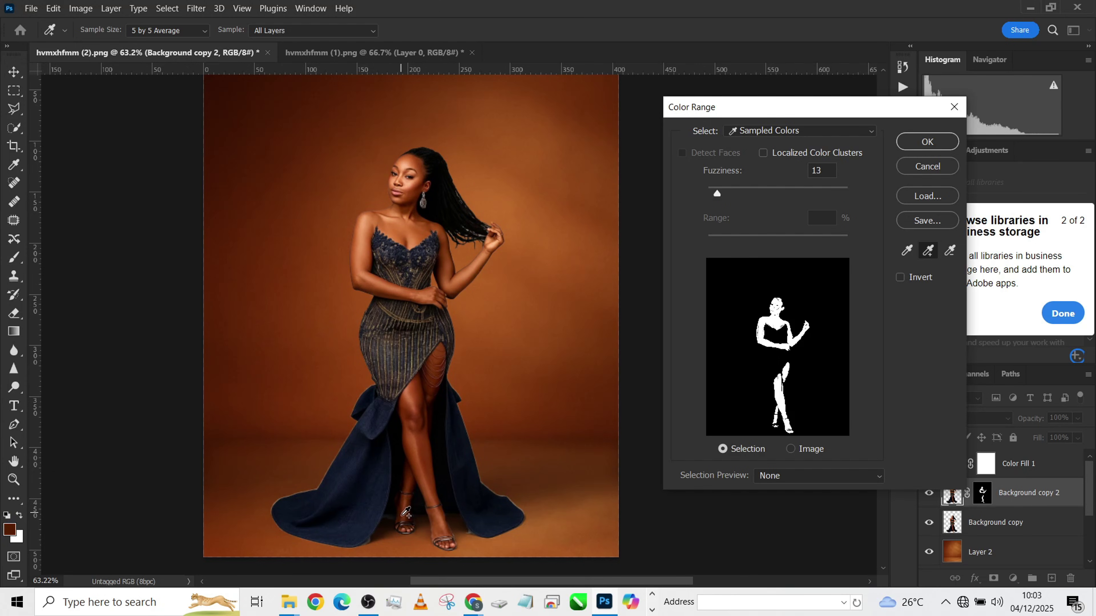
pyautogui.click(927, 142)
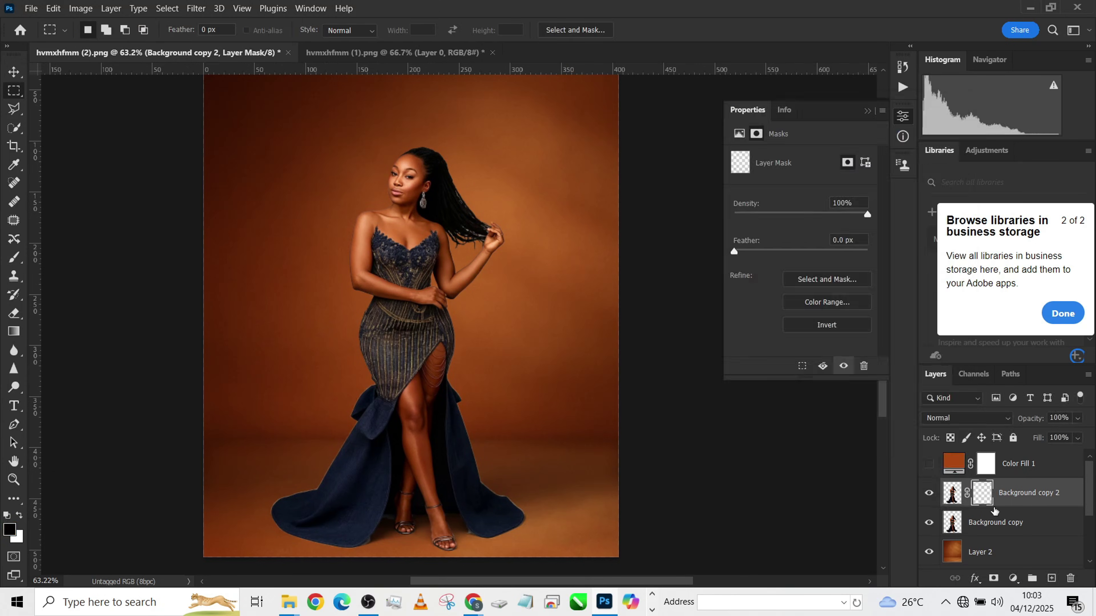
pyautogui.moveTo(983, 496); pyautogui.dragTo(984, 464)
# Delete Background copy 2 and paint white with a soft 42 px brush along the arm-to-bodice edge
pyautogui.moveTo(1053, 496); pyautogui.dragTo(1072, 579)
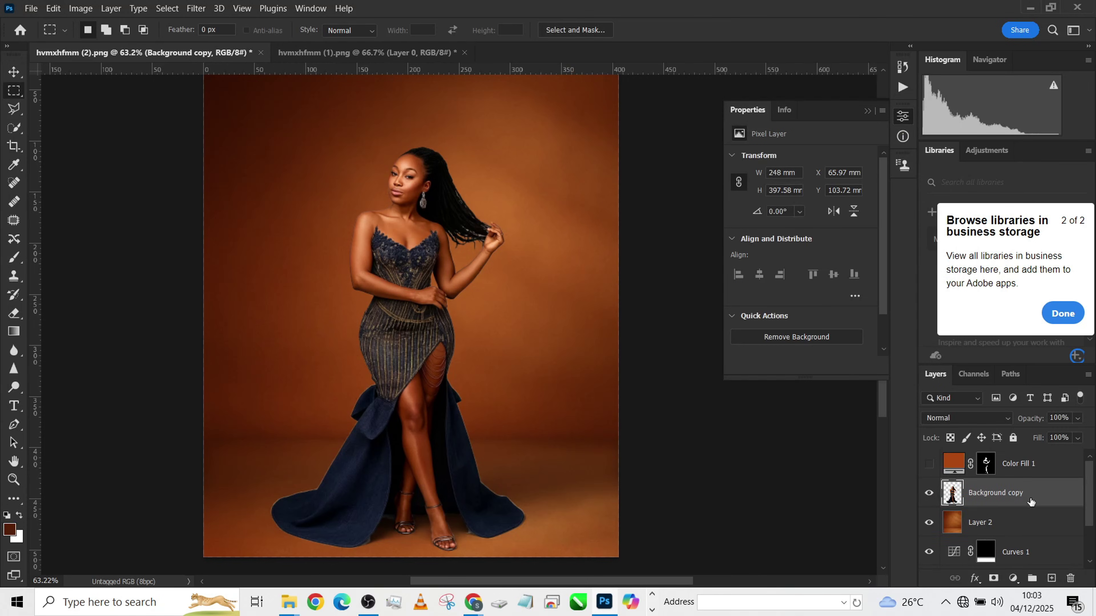
pyautogui.click(1044, 470)
pyautogui.scroll(3, 437, 374)
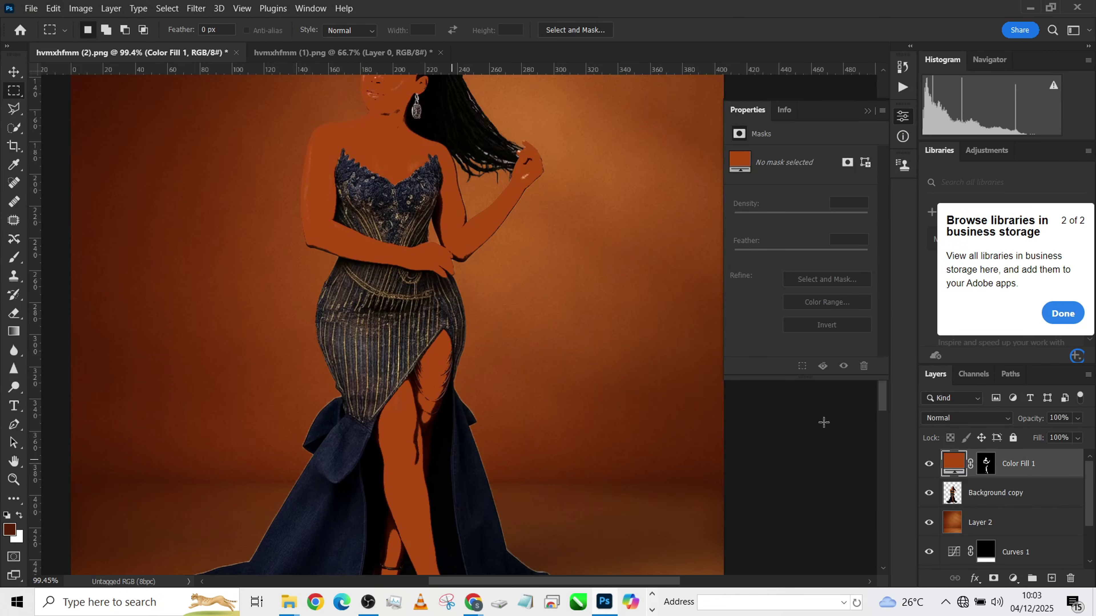
pyautogui.click(982, 469)
pyautogui.press('b')
pyautogui.moveTo(411, 470)
pyautogui.mouseDown()
pyautogui.moveTo(353, 460)
pyautogui.moveTo(412, 442)
pyautogui.moveTo(408, 410)
pyautogui.mouseUp()
pyautogui.press('x')
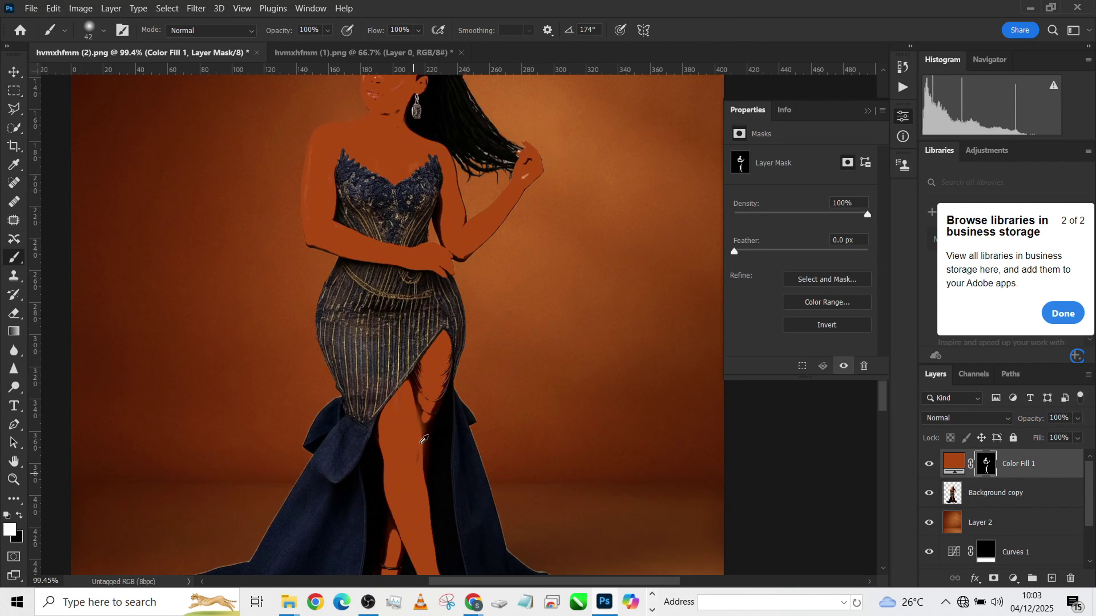
pyautogui.scroll(-3, 444, 345)
pyautogui.moveTo(443, 258); pyautogui.dragTo(442, 268)
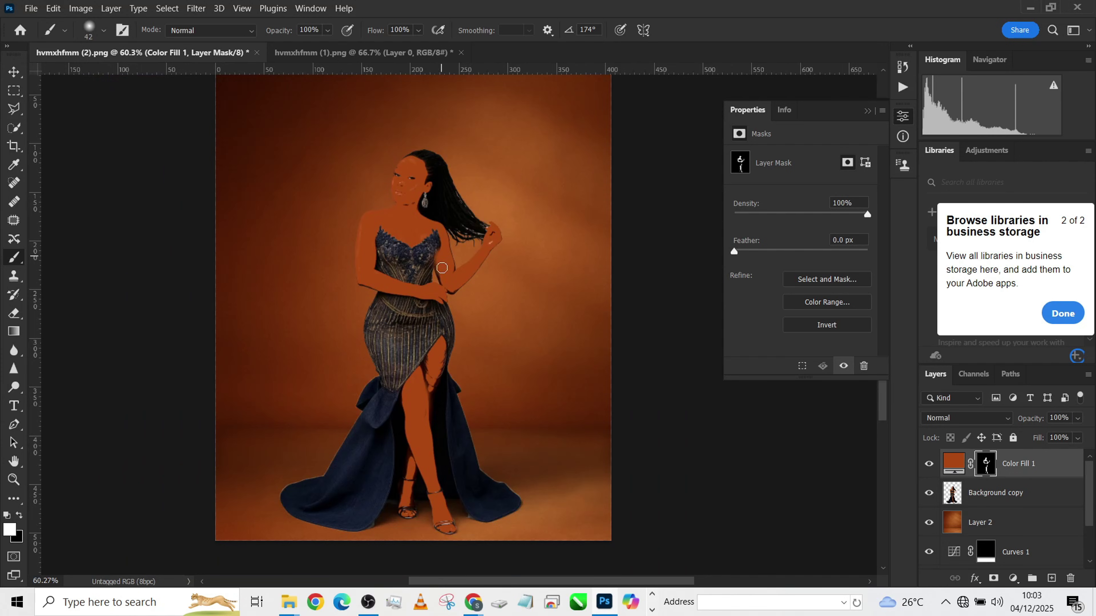
# Set Color Fill 1 to Color blend mode with 48% fill
pyautogui.click(960, 419)
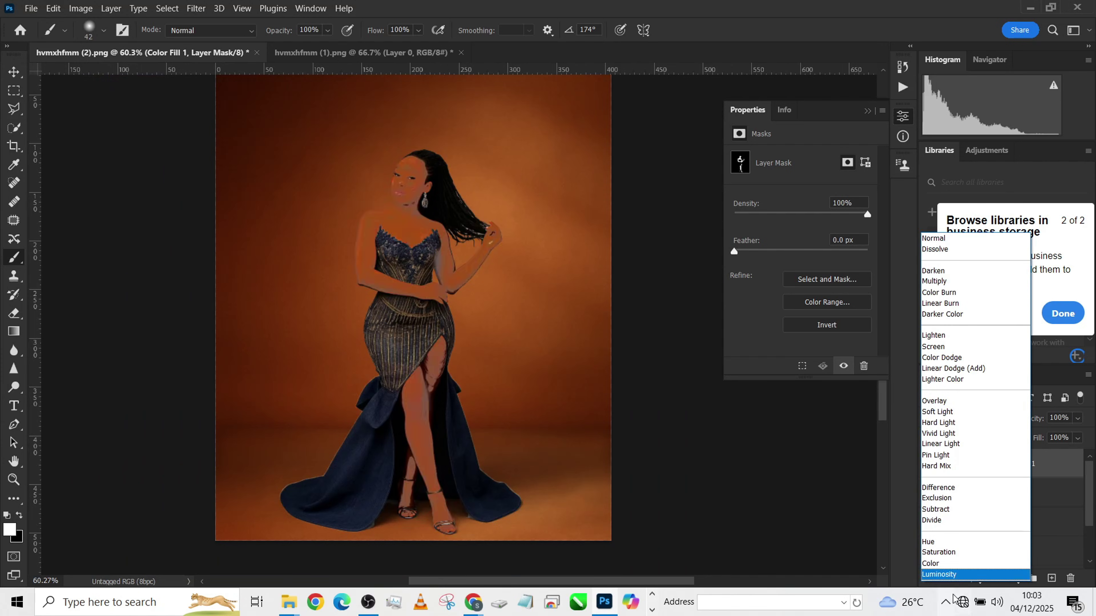
pyautogui.click(938, 564)
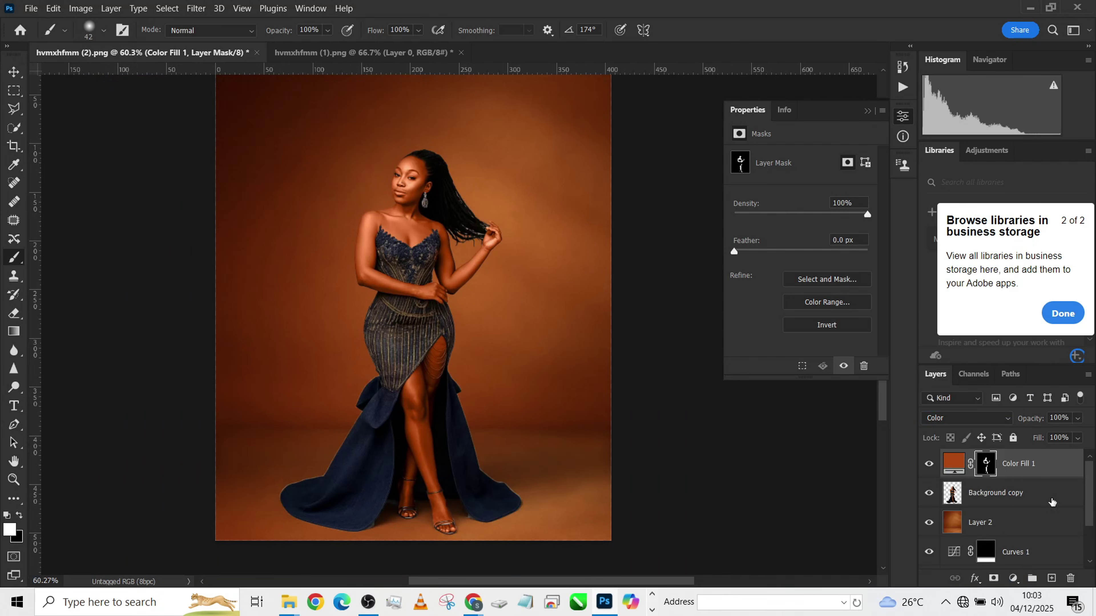
pyautogui.click(1078, 438)
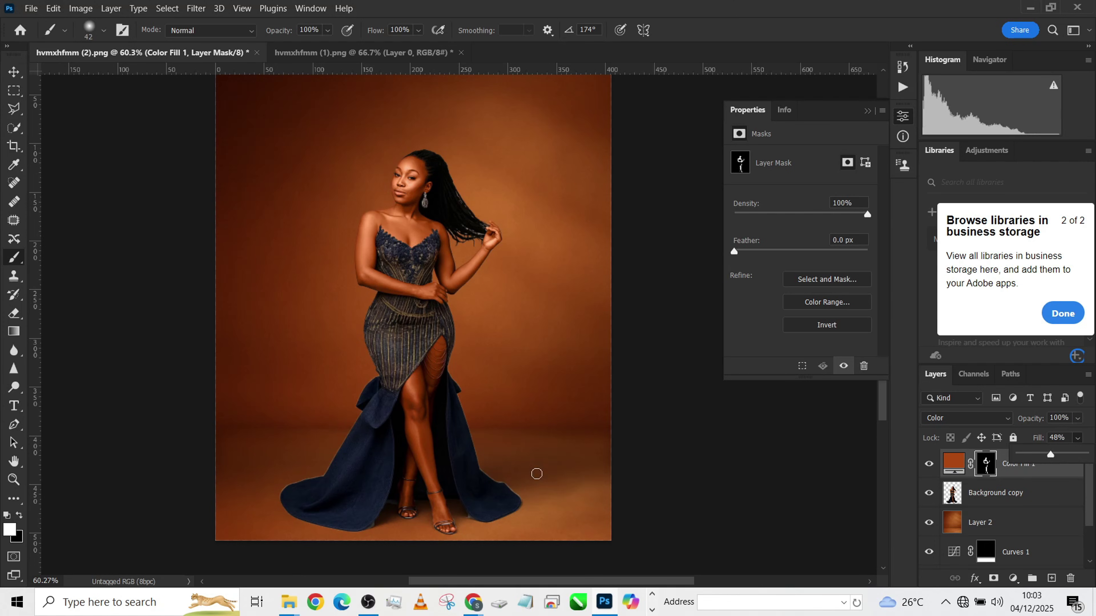
pyautogui.scroll(2, 522, 479)
# Change Color Fill 1's colour to a fully saturated burnt orange, a93c00
pyautogui.doubleClick(951, 464)
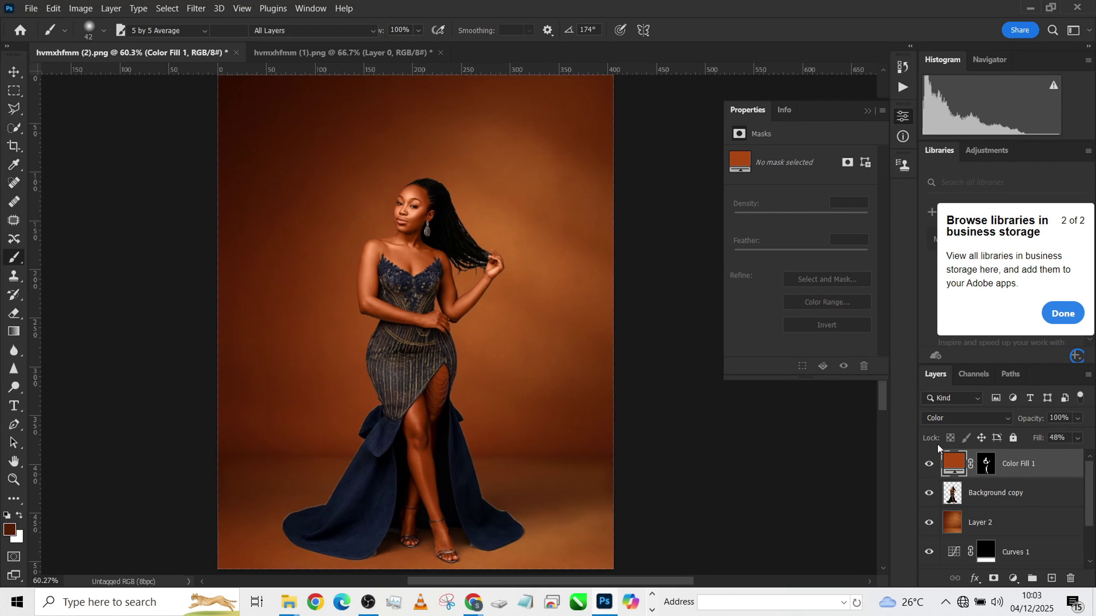
pyautogui.moveTo(903, 390); pyautogui.dragTo(886, 210)
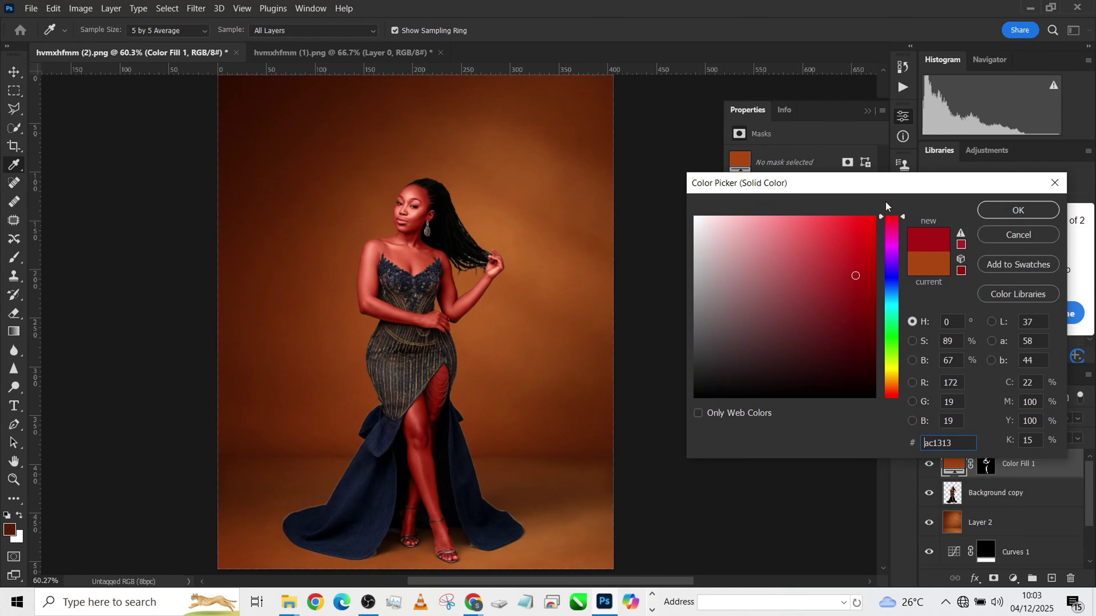
pyautogui.moveTo(806, 248)
pyautogui.mouseDown()
pyautogui.moveTo(796, 247)
pyautogui.moveTo(838, 277)
pyautogui.mouseUp()
pyautogui.click(926, 270)
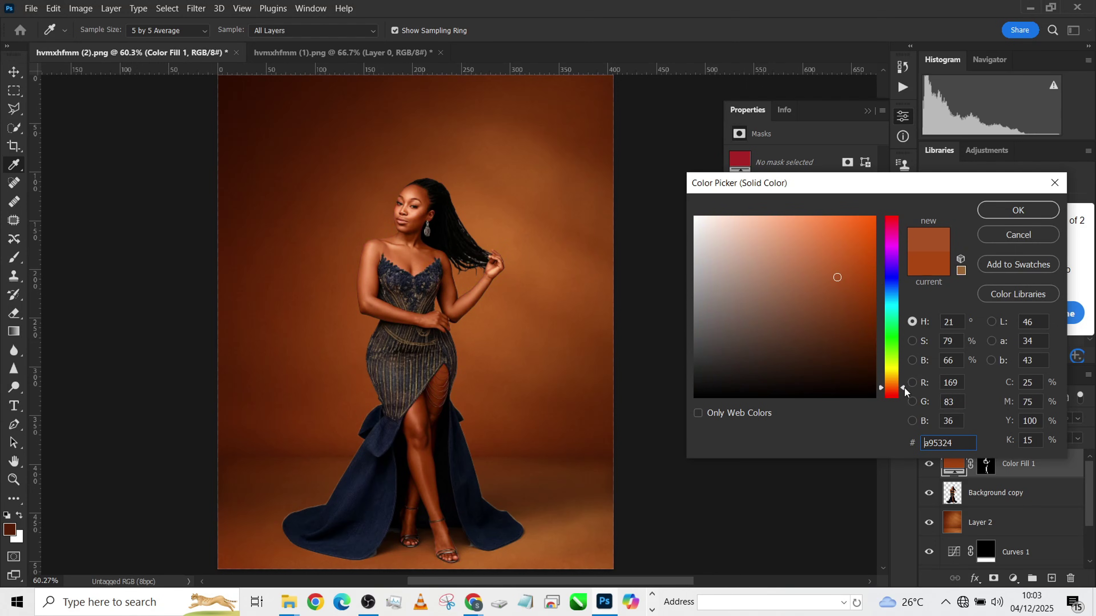
pyautogui.moveTo(905, 387)
pyautogui.mouseDown()
pyautogui.moveTo(904, 378)
pyautogui.moveTo(905, 391)
pyautogui.mouseUp()
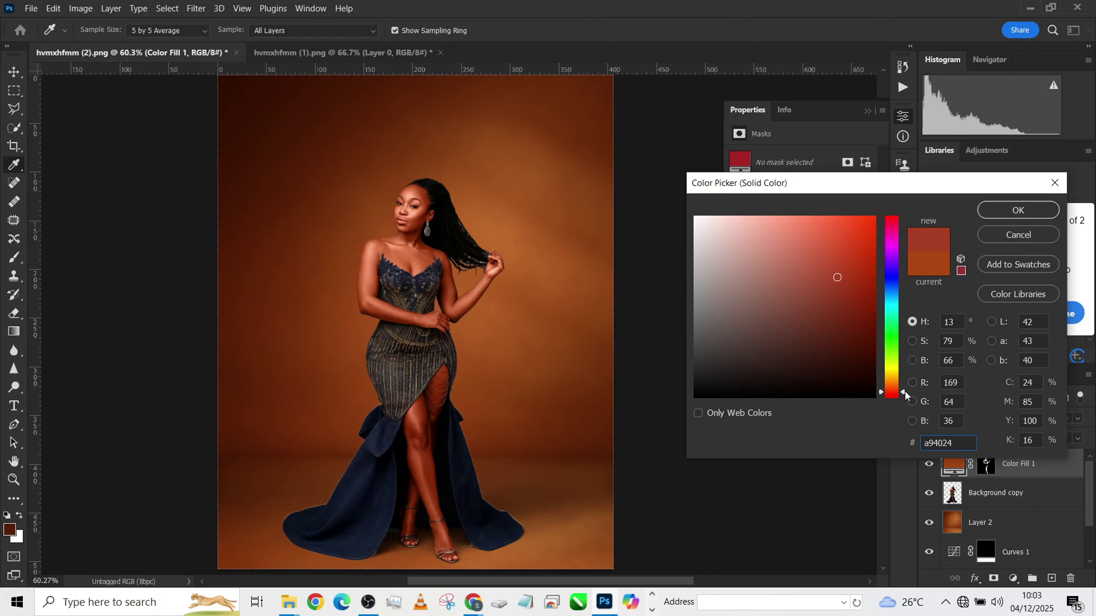
pyautogui.moveTo(905, 391); pyautogui.dragTo(905, 387)
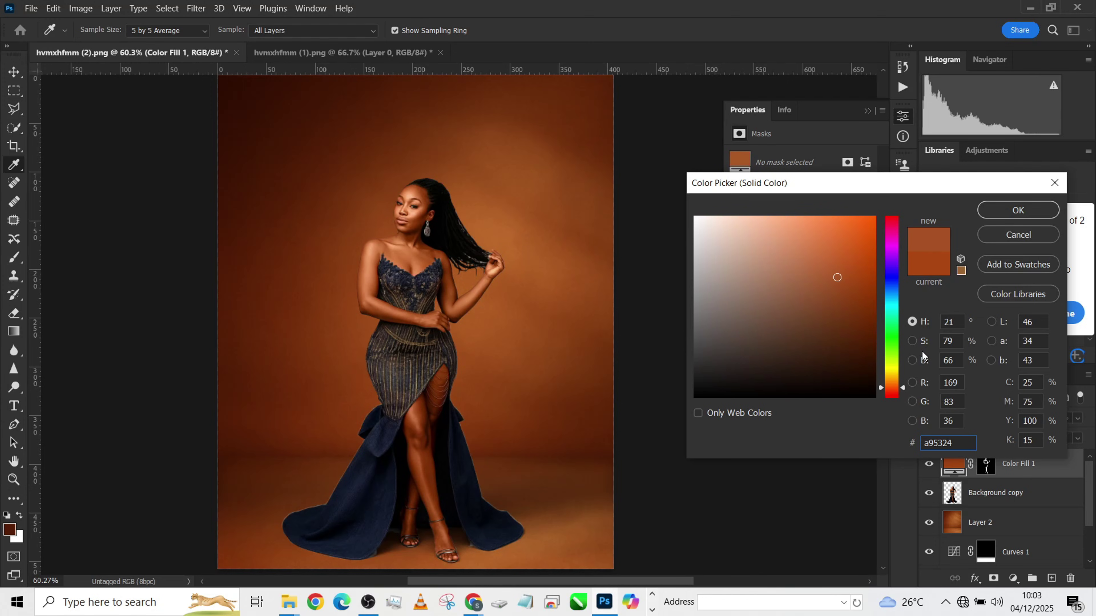
pyautogui.click(912, 343)
pyautogui.moveTo(902, 253); pyautogui.dragTo(894, 211)
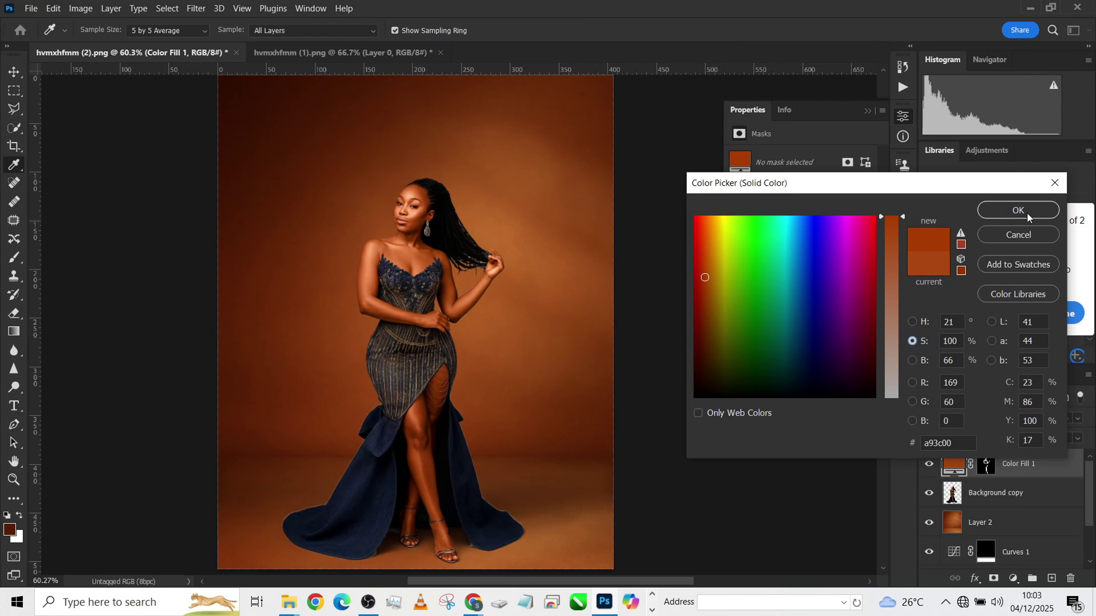
pyautogui.click(1018, 211)
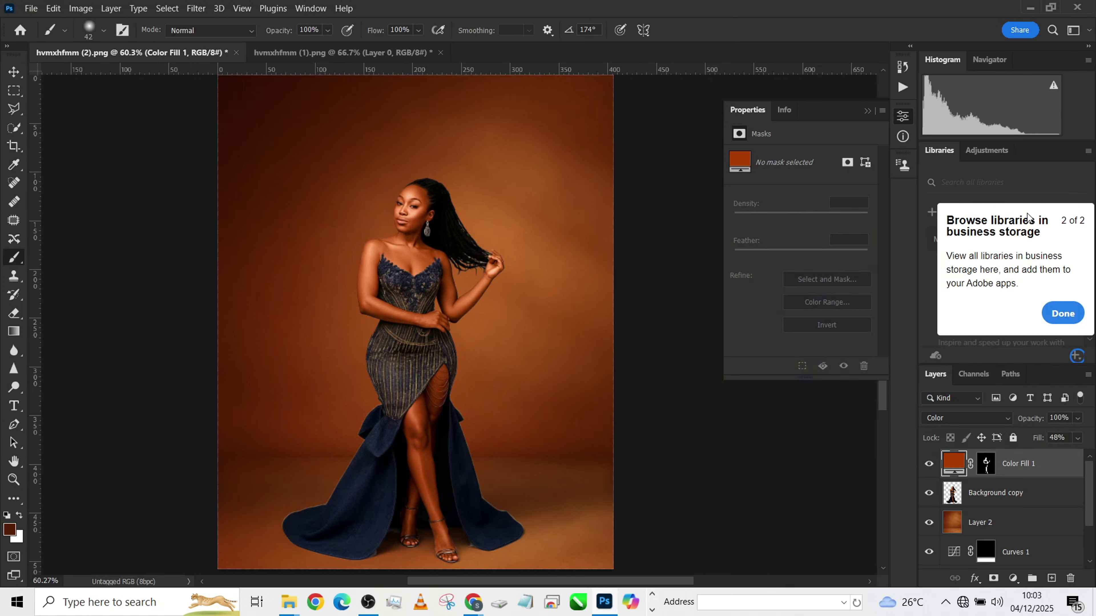
# Duplicate Color Fill 1 and set the copy to Soft Light at 13% opacity
pyautogui.click(1079, 435)
pyautogui.hotkey('ctrl', 'j')
pyautogui.click(969, 417)
pyautogui.click(957, 421)
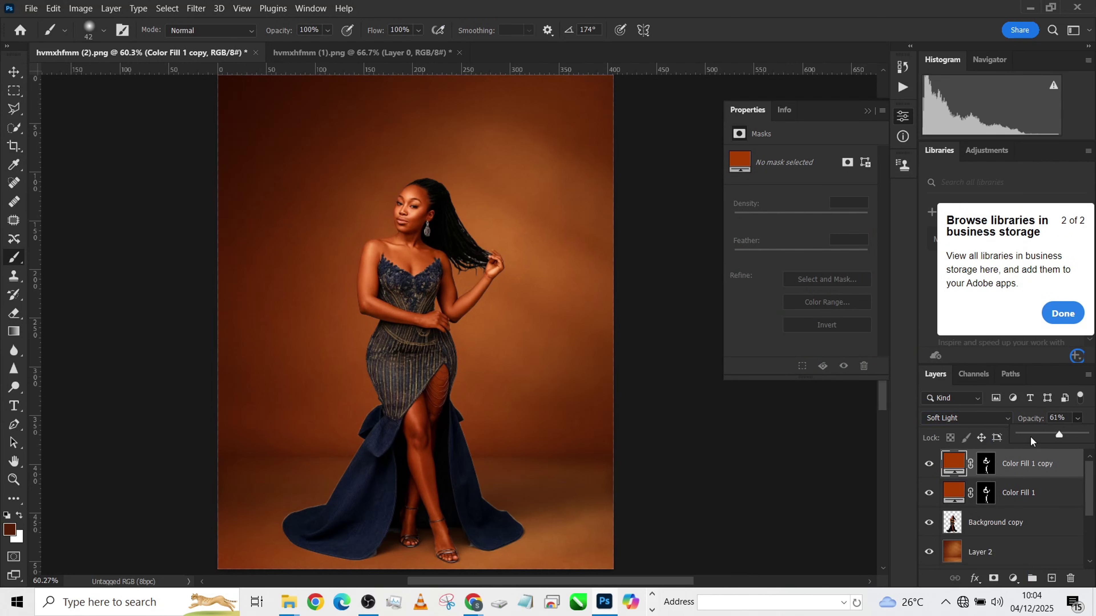
pyautogui.click(1079, 418)
pyautogui.click(1081, 439)
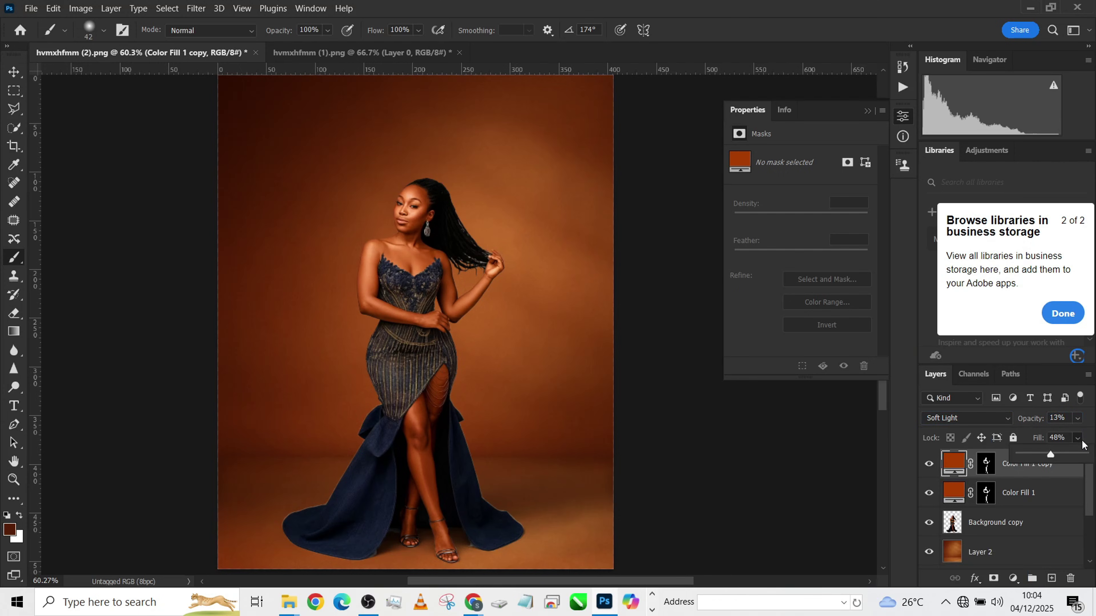
# Group both colour fill layers into Group 1 and lower its opacity to 89%
pyautogui.keyDown('shift'); pyautogui.click(1051, 497); pyautogui.keyUp('shift')
pyautogui.hotkey('ctrl', 'g')
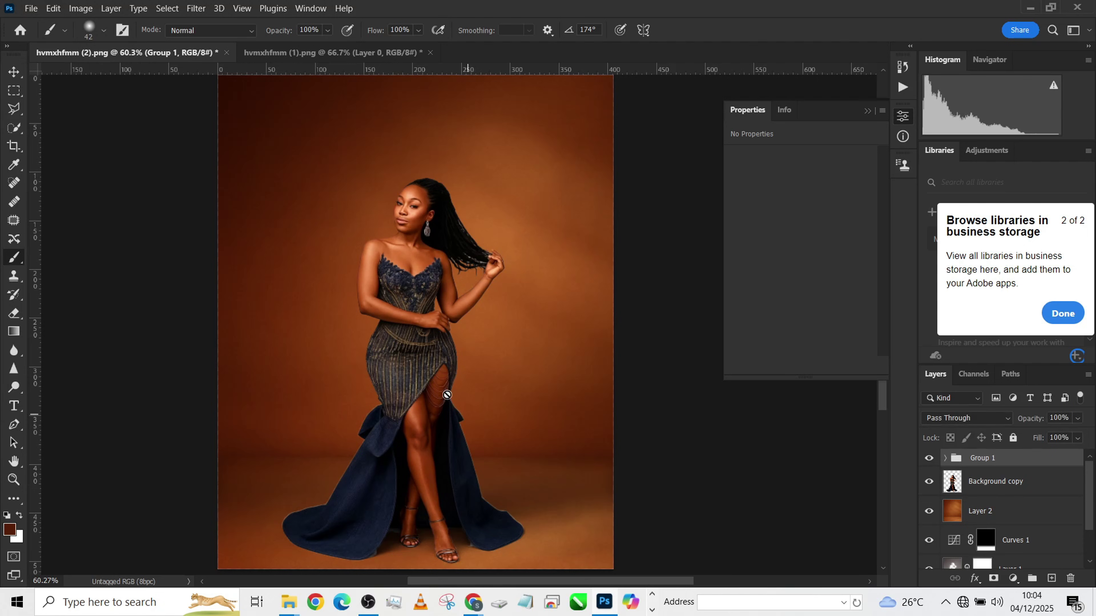
pyautogui.scroll(2, 453, 384)
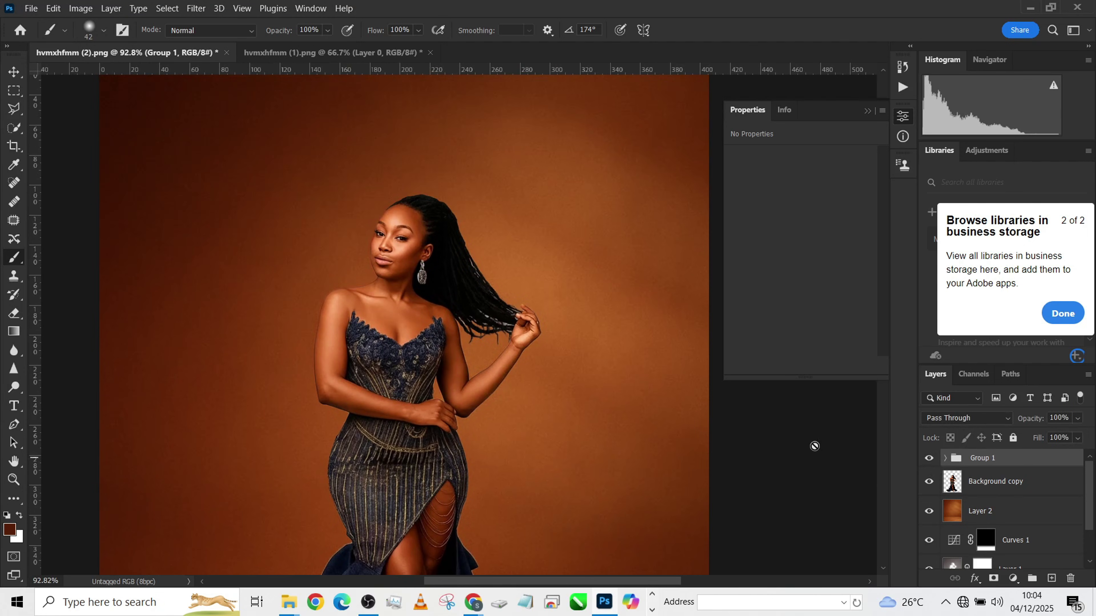
pyautogui.scroll(-1, 484, 188)
pyautogui.scroll(-1, 484, 188)
pyautogui.click(1078, 419)
pyautogui.moveTo(1081, 433); pyautogui.dragTo(1079, 434)
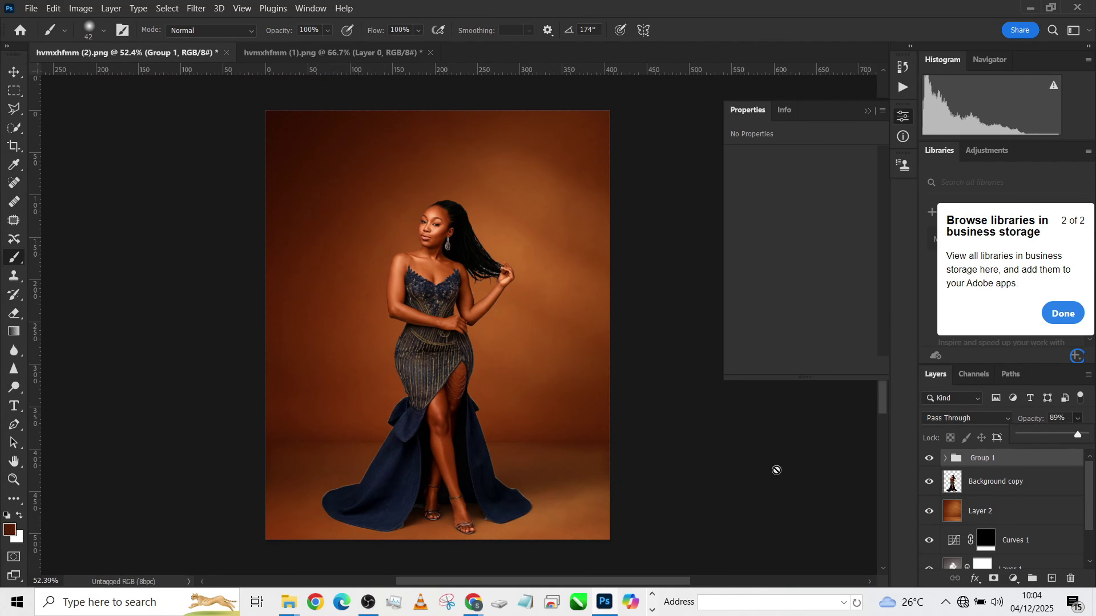
pyautogui.scroll(3, 487, 305)
pyautogui.moveTo(403, 233); pyautogui.dragTo(391, 270)
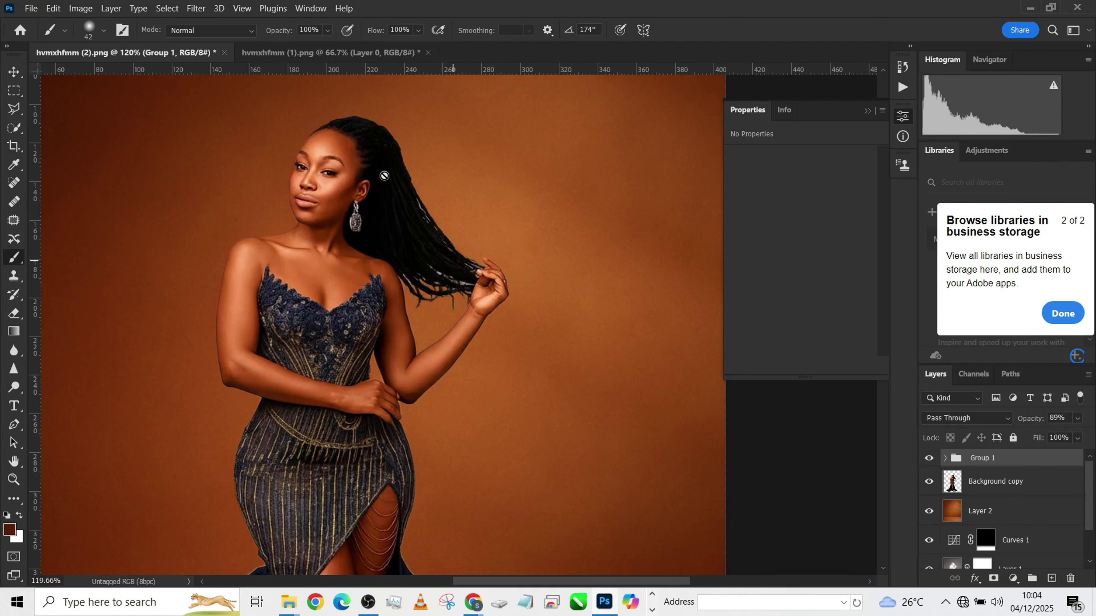
# Add a mask to Background copy and paint black with a fine brush over the hair-strand halo
pyautogui.click(1045, 486)
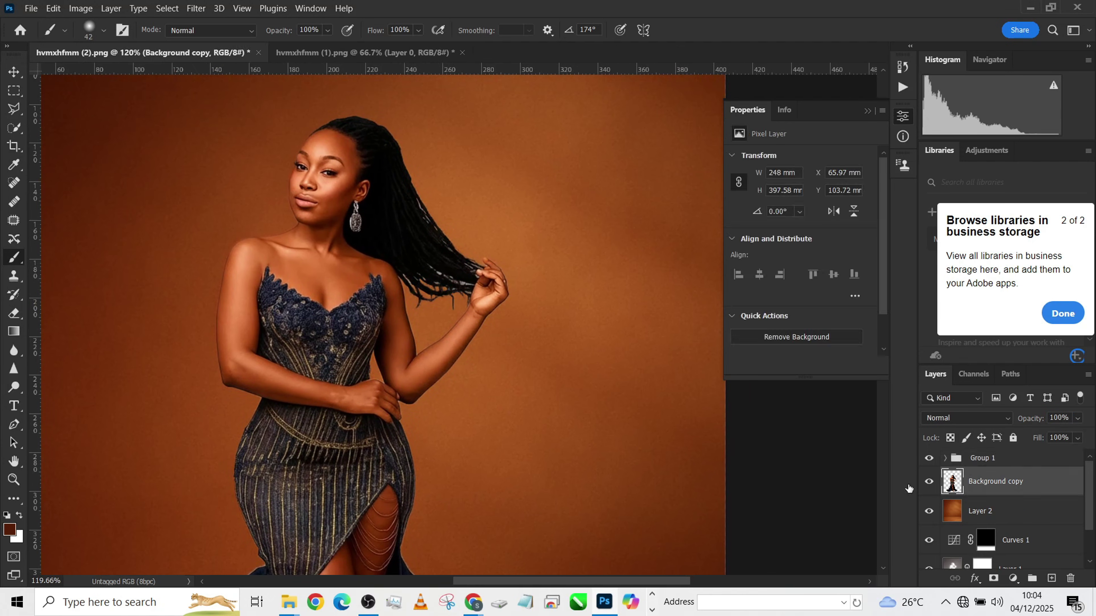
pyautogui.click(1000, 574)
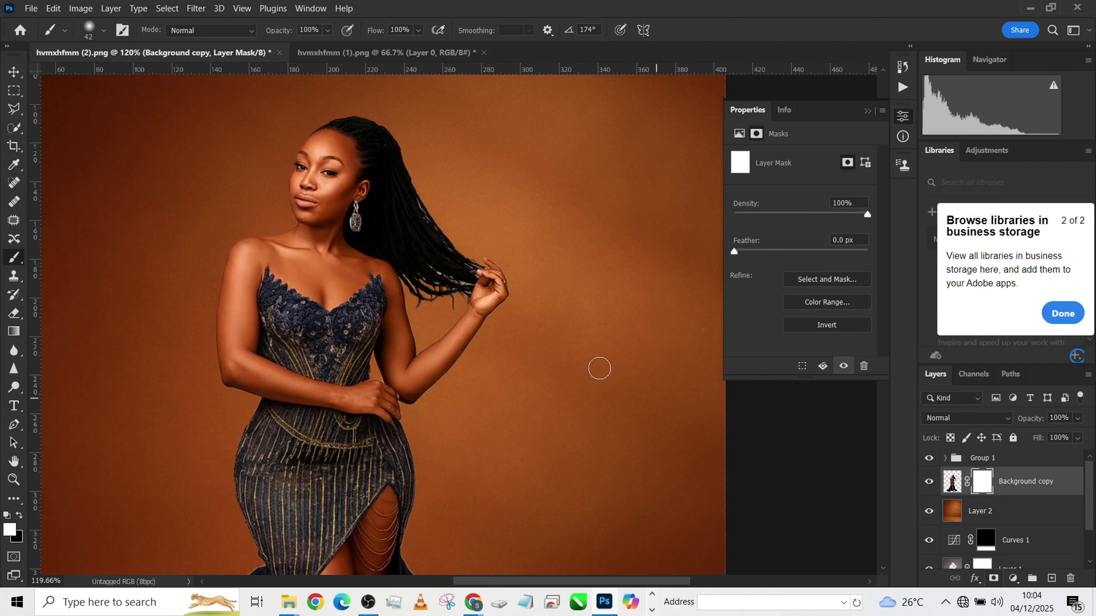
pyautogui.press('x')
pyautogui.scroll(2, 460, 305)
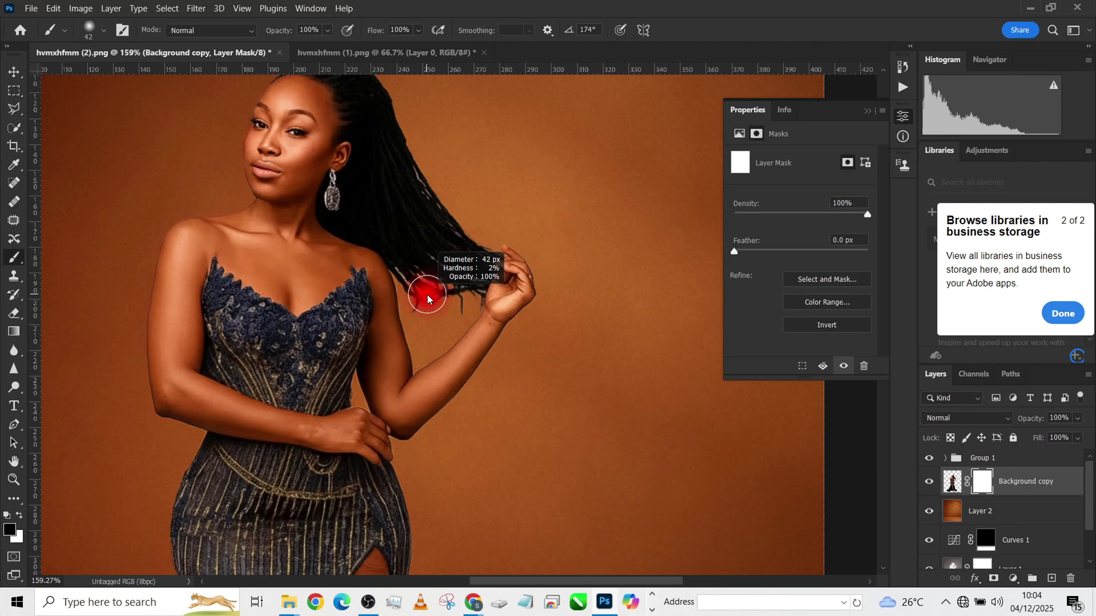
pyautogui.moveTo(428, 296)
pyautogui.mouseDown()
pyautogui.moveTo(418, 301)
pyautogui.moveTo(404, 280)
pyautogui.moveTo(414, 290)
pyautogui.moveTo(447, 265)
pyautogui.moveTo(482, 280)
pyautogui.moveTo(427, 299)
pyautogui.mouseUp()
pyautogui.moveTo(426, 185)
pyautogui.mouseDown()
pyautogui.moveTo(453, 230)
pyautogui.moveTo(489, 254)
pyautogui.moveTo(476, 249)
pyautogui.moveTo(487, 266)
pyautogui.moveTo(481, 312)
pyautogui.moveTo(476, 290)
pyautogui.moveTo(452, 316)
pyautogui.moveTo(430, 307)
pyautogui.moveTo(412, 261)
pyautogui.moveTo(440, 278)
pyautogui.moveTo(408, 272)
pyautogui.mouseUp()
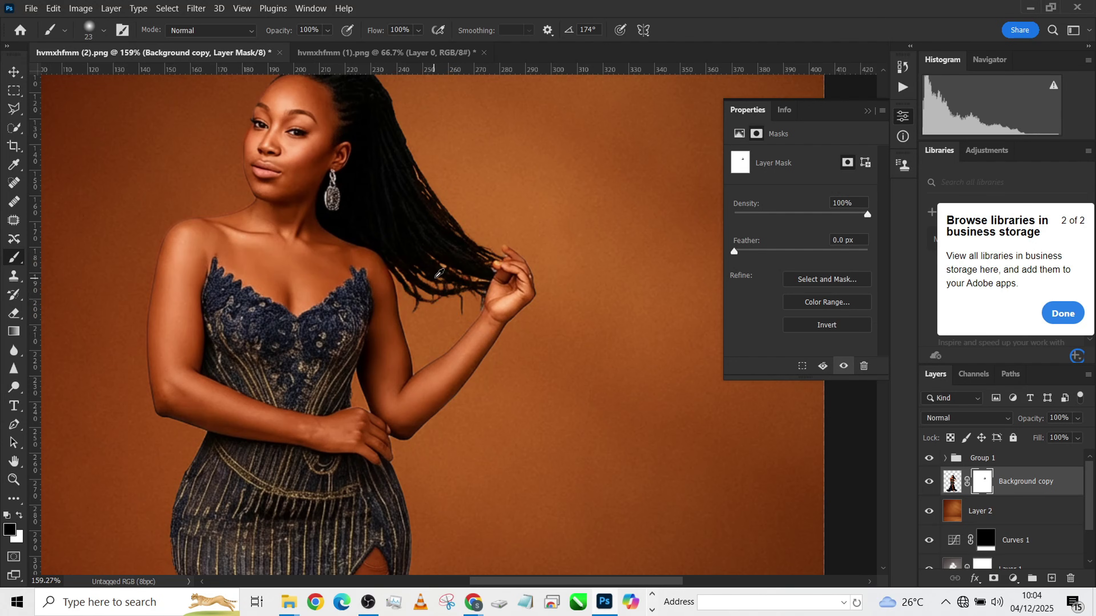
# Mask out the light fringes along the dress hem, right skirt edge and slit
pyautogui.scroll(-5, 449, 319)
pyautogui.scroll(-2, 439, 340)
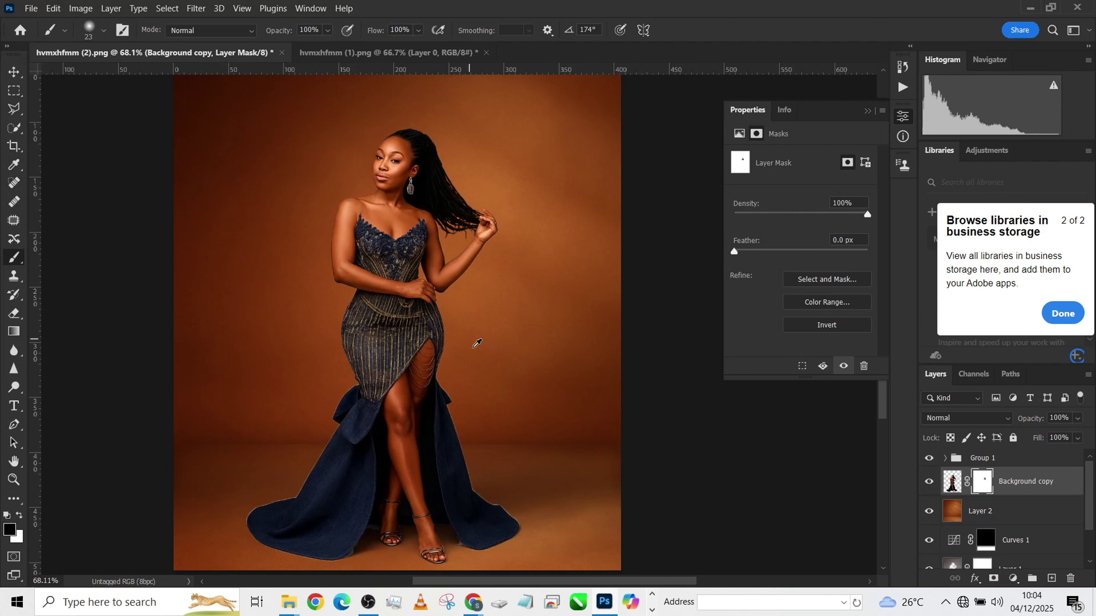
pyautogui.scroll(3, 304, 506)
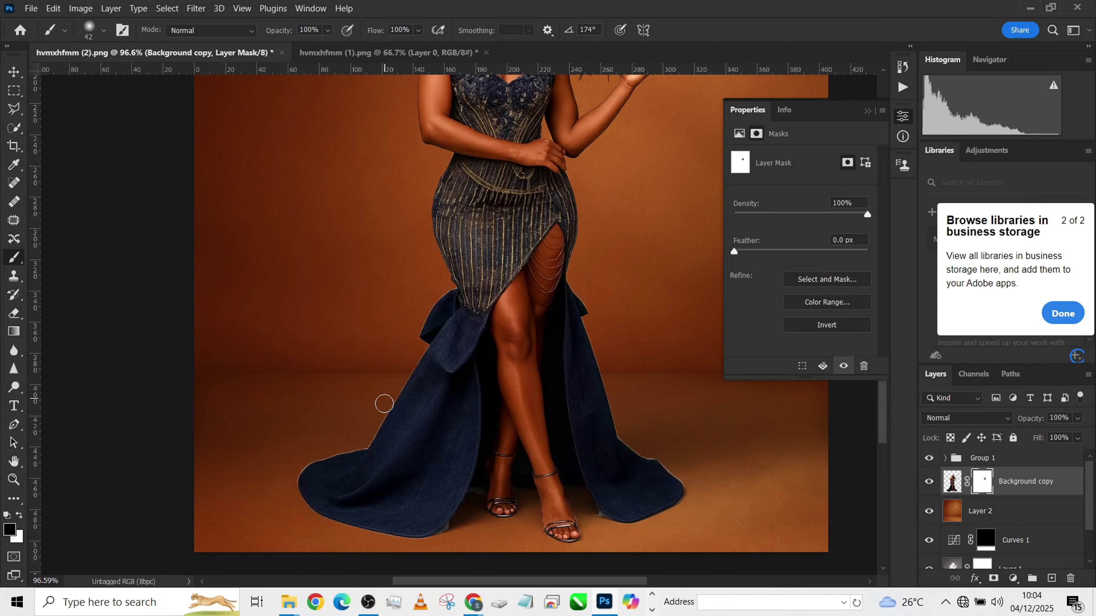
pyautogui.moveTo(368, 439)
pyautogui.mouseDown()
pyautogui.moveTo(321, 455)
pyautogui.moveTo(298, 495)
pyautogui.mouseUp()
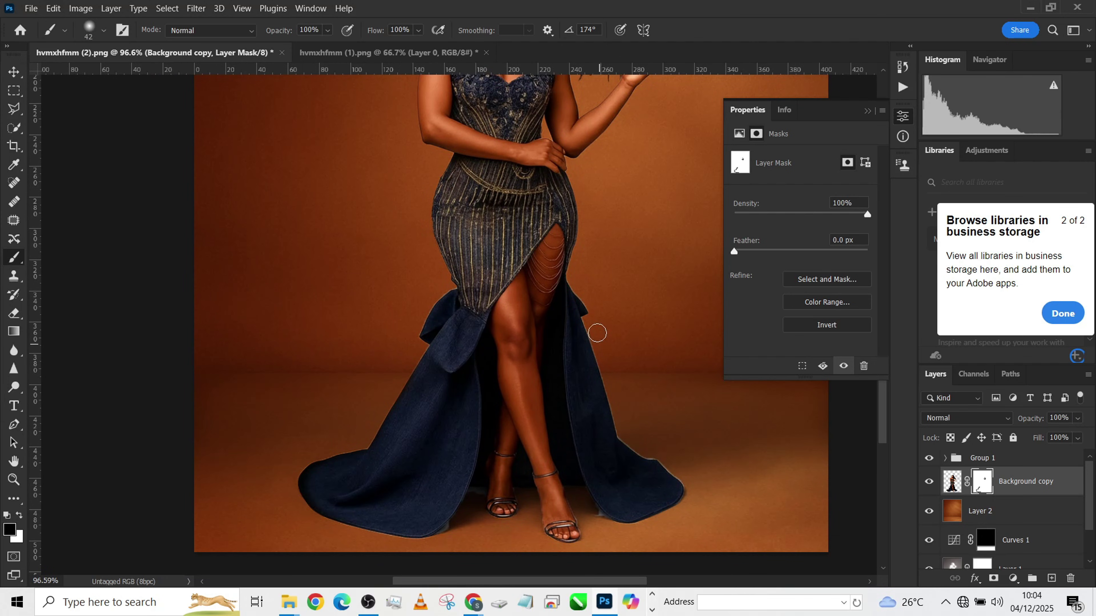
pyautogui.moveTo(614, 388)
pyautogui.mouseDown()
pyautogui.moveTo(633, 448)
pyautogui.moveTo(669, 460)
pyautogui.moveTo(689, 498)
pyautogui.moveTo(443, 533)
pyautogui.moveTo(371, 530)
pyautogui.mouseUp()
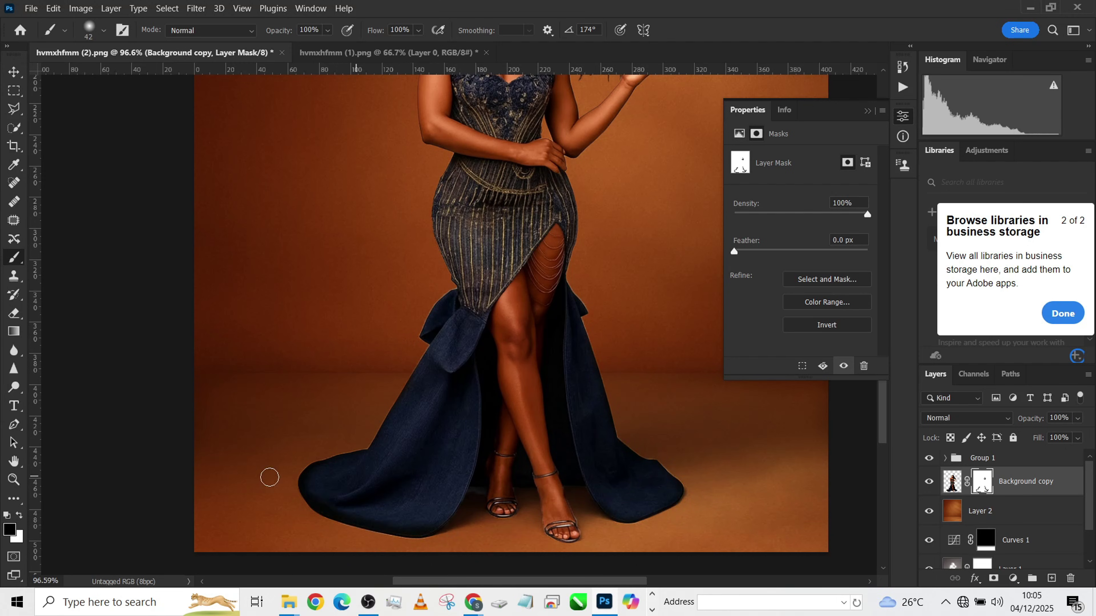
pyautogui.keyDown('alt'); pyautogui.scroll(3, 597, 272); pyautogui.keyUp('alt')
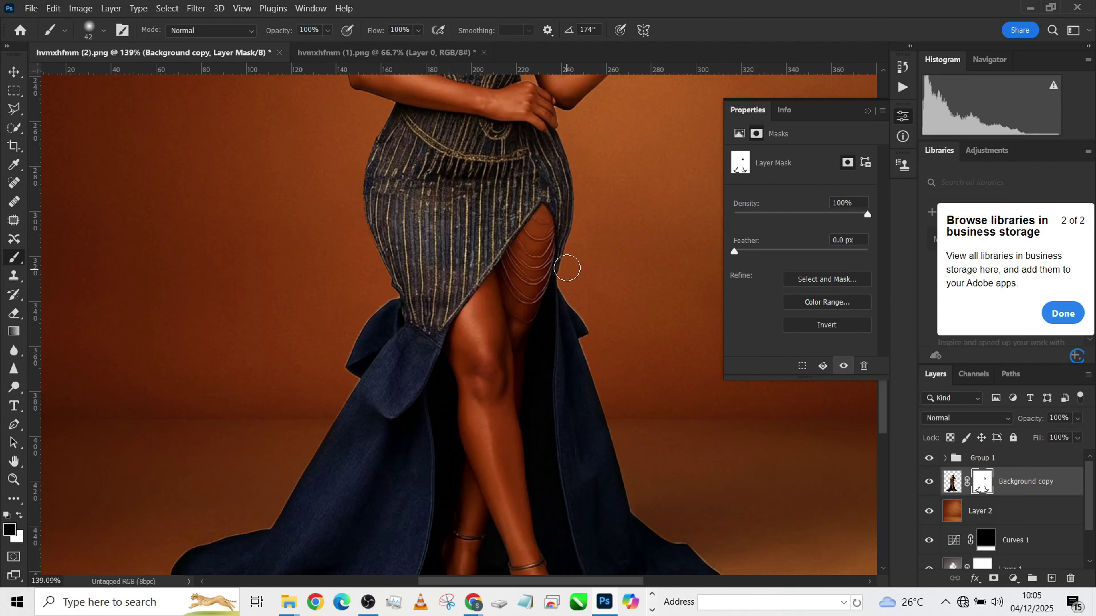
pyautogui.moveTo(567, 254); pyautogui.dragTo(593, 335)
pyautogui.keyDown('alt'); pyautogui.scroll(-5, 355, 410); pyautogui.keyUp('alt')
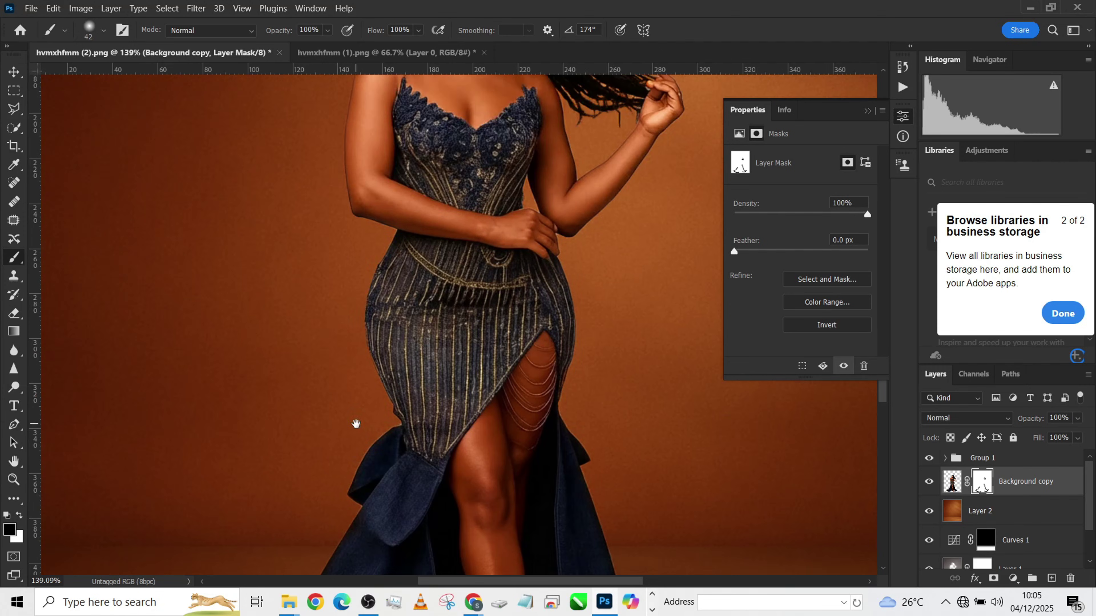
pyautogui.keyDown('alt'); pyautogui.scroll(-2, 530, 281); pyautogui.keyUp('alt')
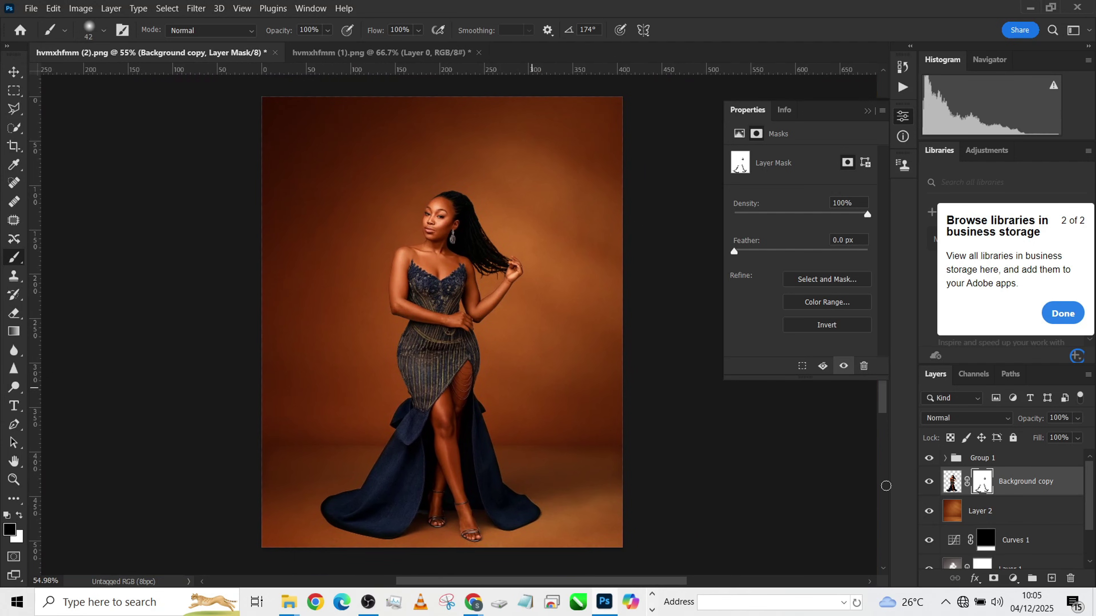
# Add a Gradient Map adjustment above Group 1 in Soft Light mode with reduced fill
pyautogui.click(1031, 457)
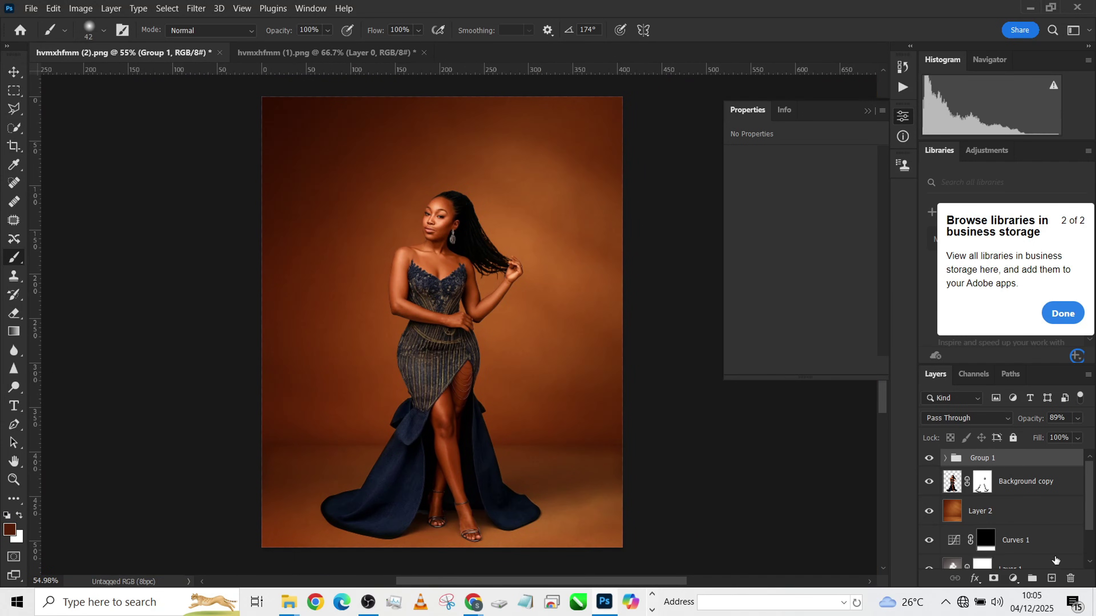
pyautogui.click(1013, 578)
pyautogui.click(1025, 564)
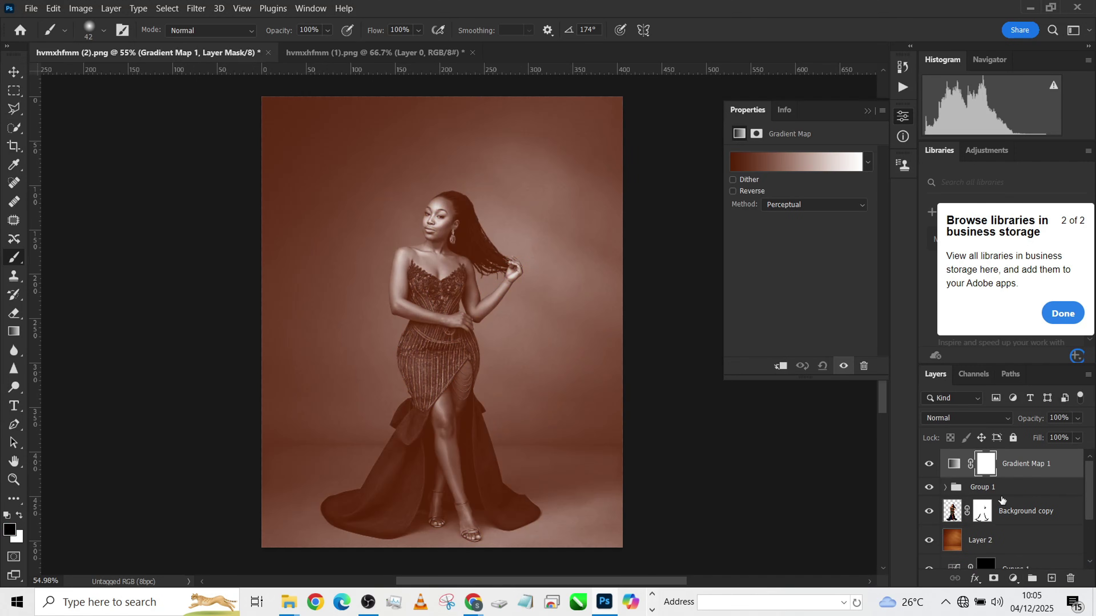
pyautogui.click(958, 417)
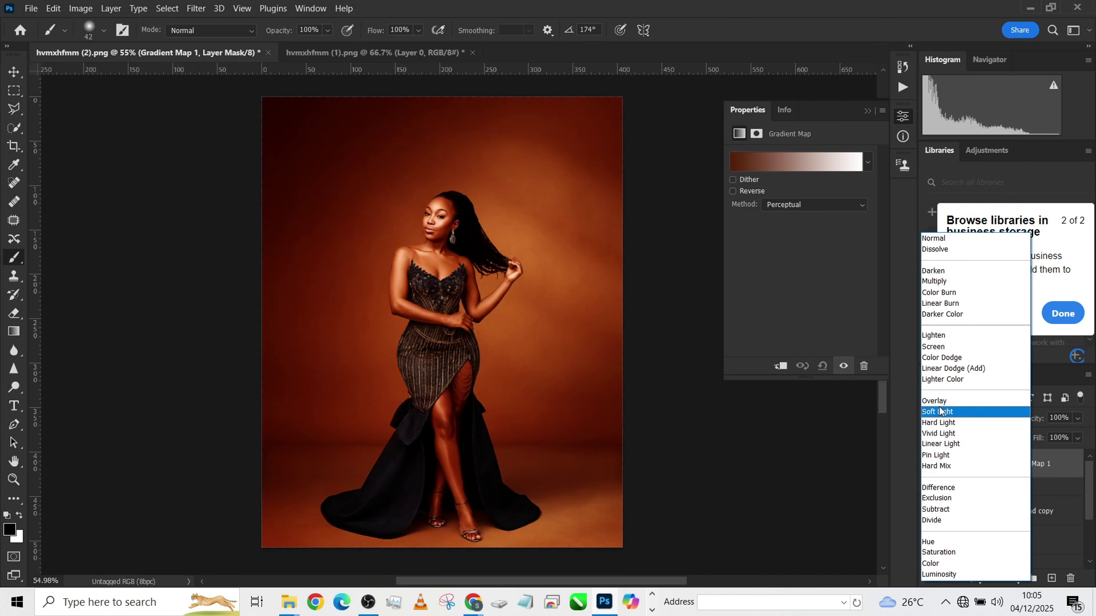
pyautogui.click(1005, 413)
pyautogui.click(1078, 438)
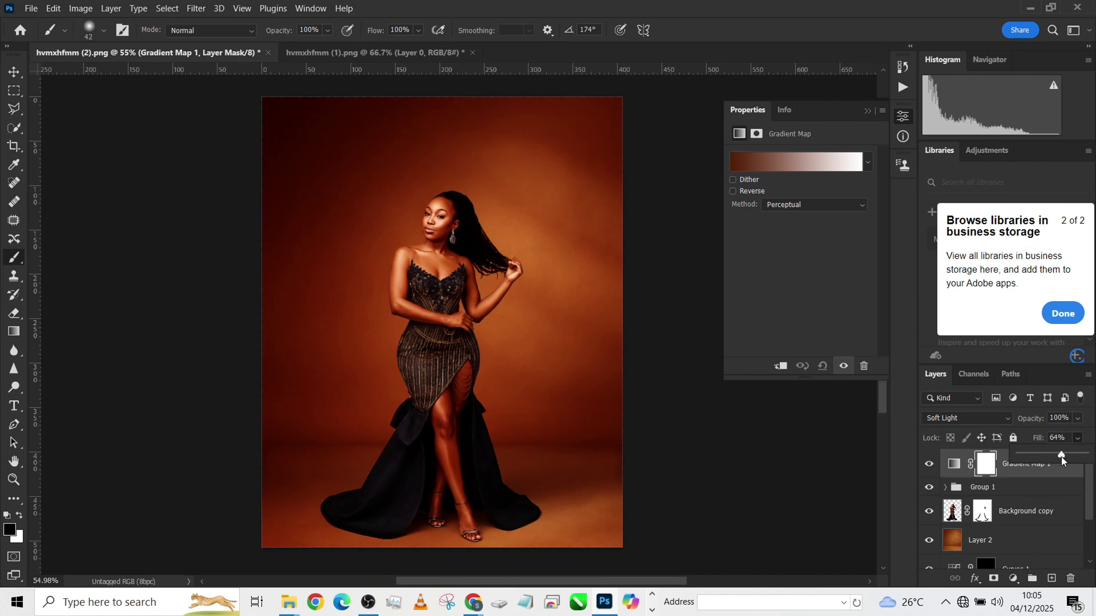
pyautogui.moveTo(1062, 457); pyautogui.dragTo(1053, 458)
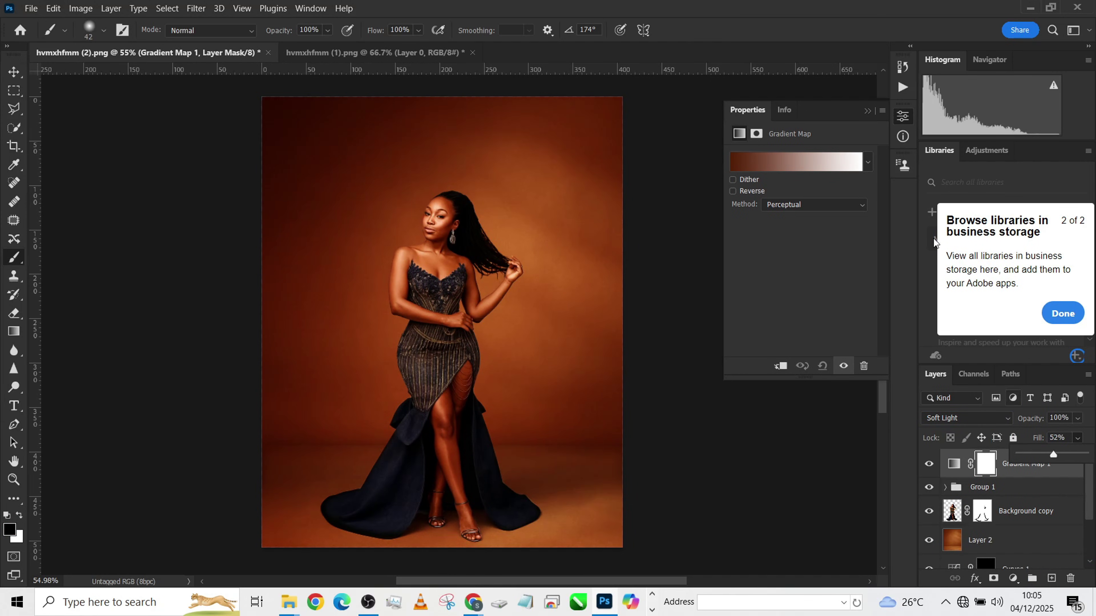
# Set the gradient to the Noise type with 25% roughness
pyautogui.click(827, 165)
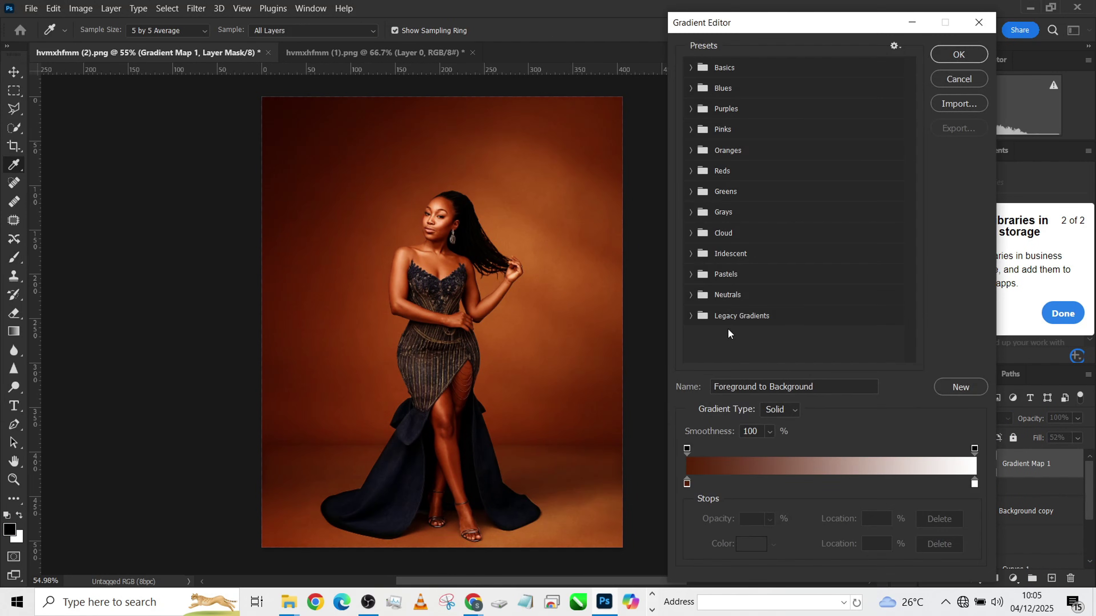
pyautogui.click(777, 408)
pyautogui.click(774, 433)
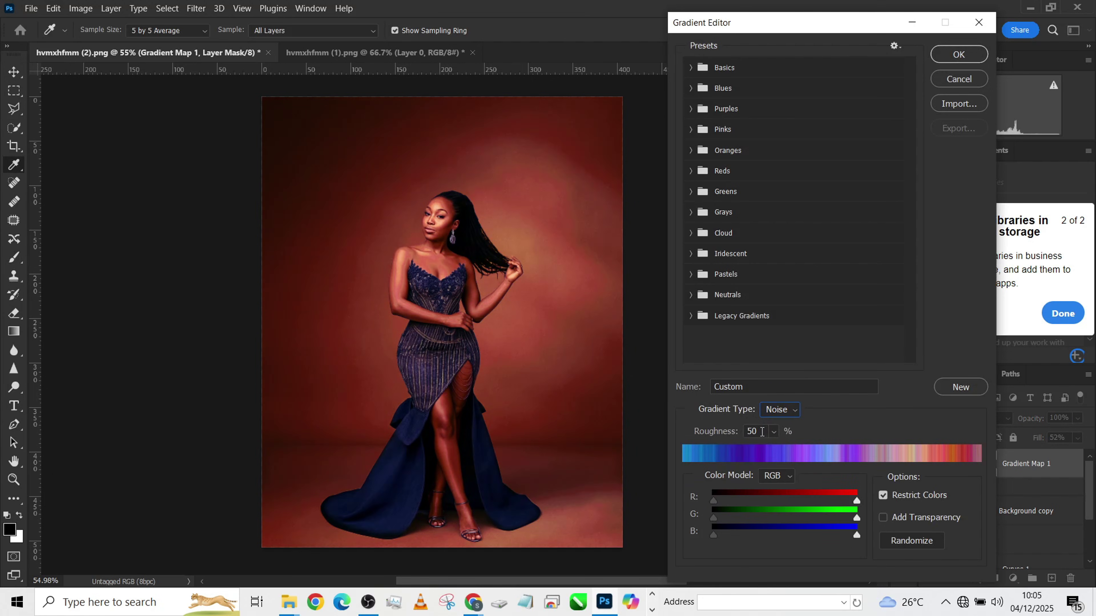
pyautogui.moveTo(762, 431); pyautogui.dragTo(746, 434)
pyautogui.write('10')
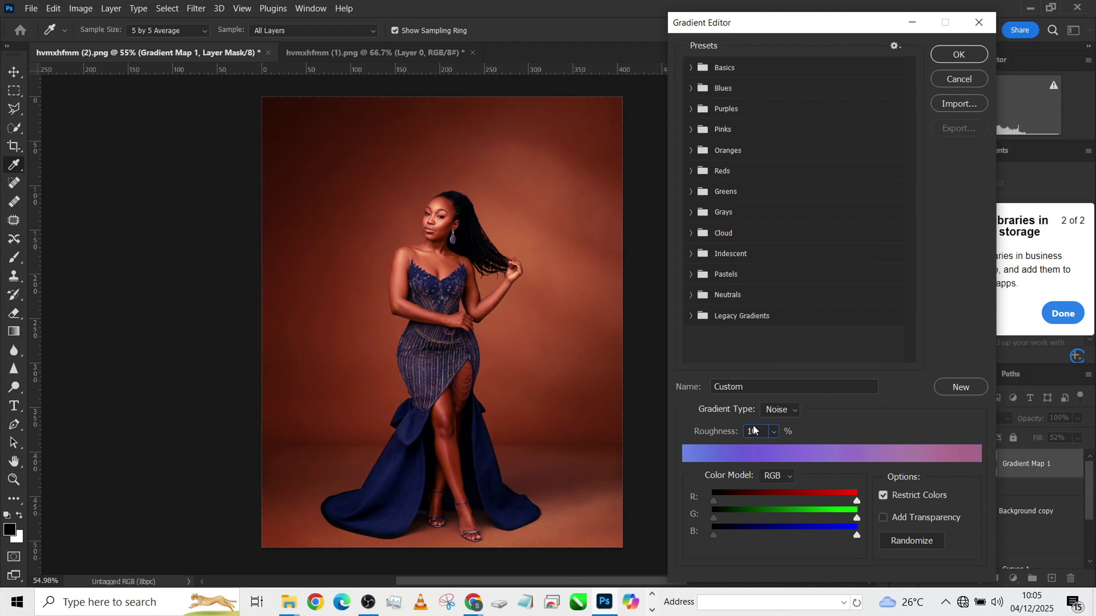
pyautogui.moveTo(755, 427); pyautogui.dragTo(744, 433)
pyautogui.write('25')
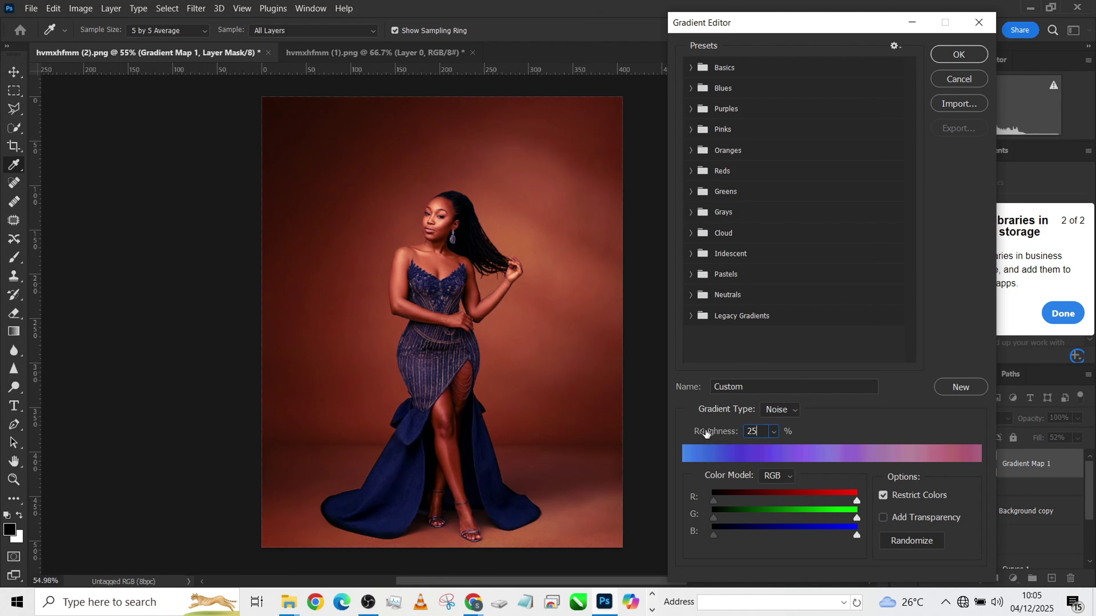
# Randomize the noise gradient repeatedly until a gold-to-pink gradient appears
pyautogui.click(903, 540)
pyautogui.click(903, 540)
pyautogui.click(904, 542)
pyautogui.click(904, 542)
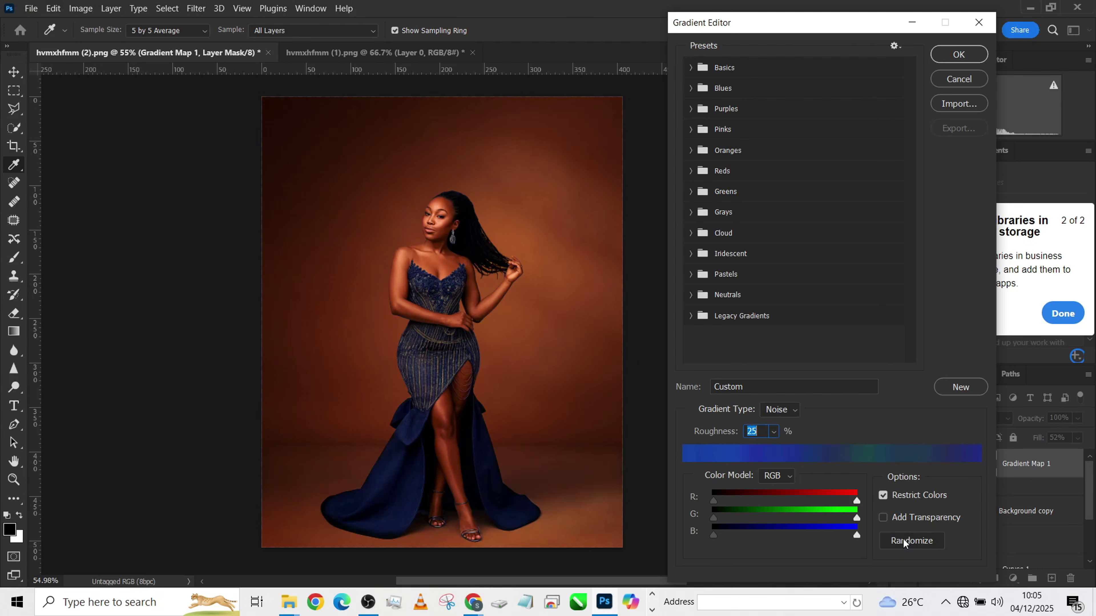
pyautogui.click(904, 542)
pyautogui.click(905, 542)
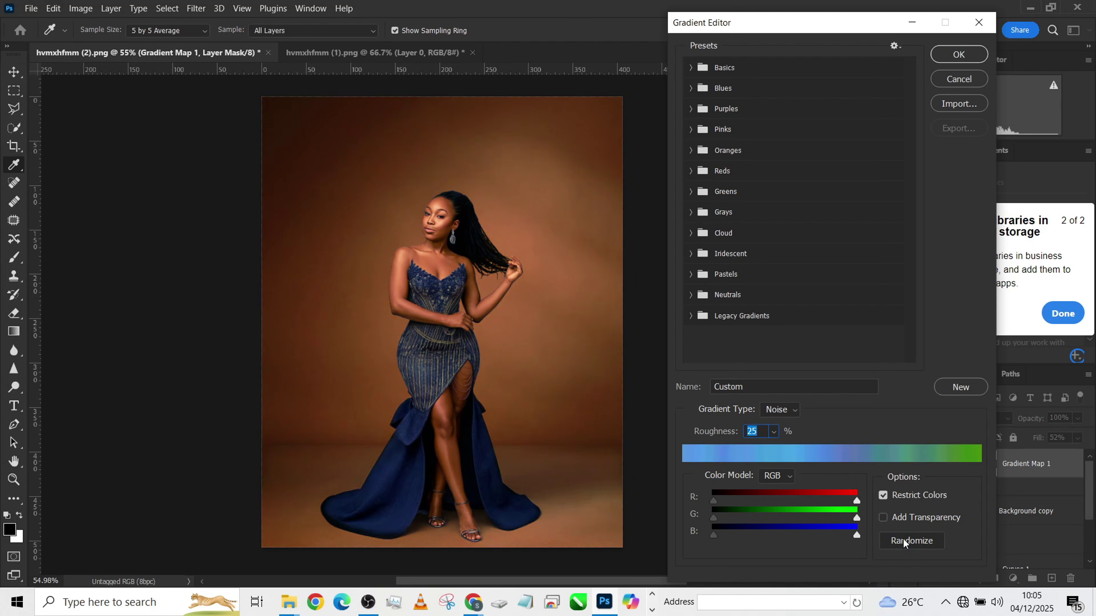
pyautogui.click(904, 542)
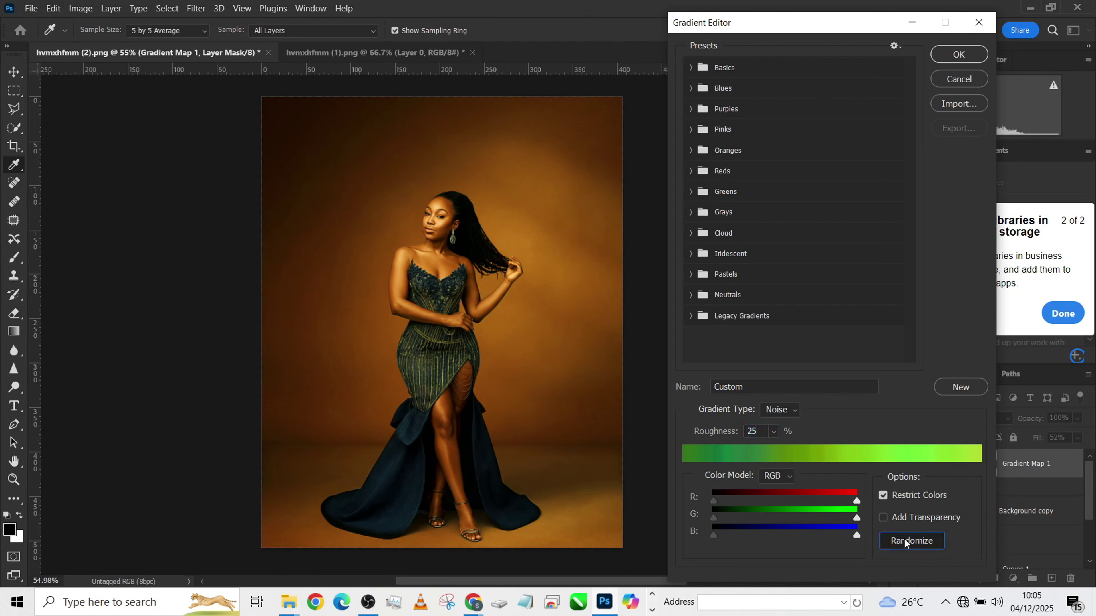
pyautogui.click(904, 541)
pyautogui.click(904, 540)
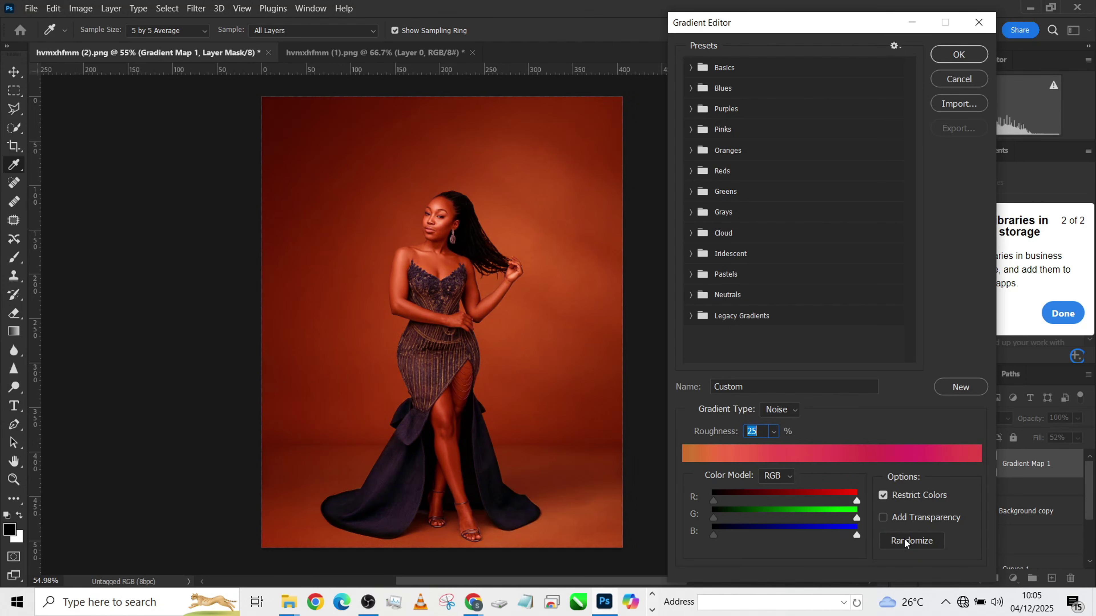
pyautogui.click(904, 540)
pyautogui.click(905, 540)
pyautogui.click(904, 540)
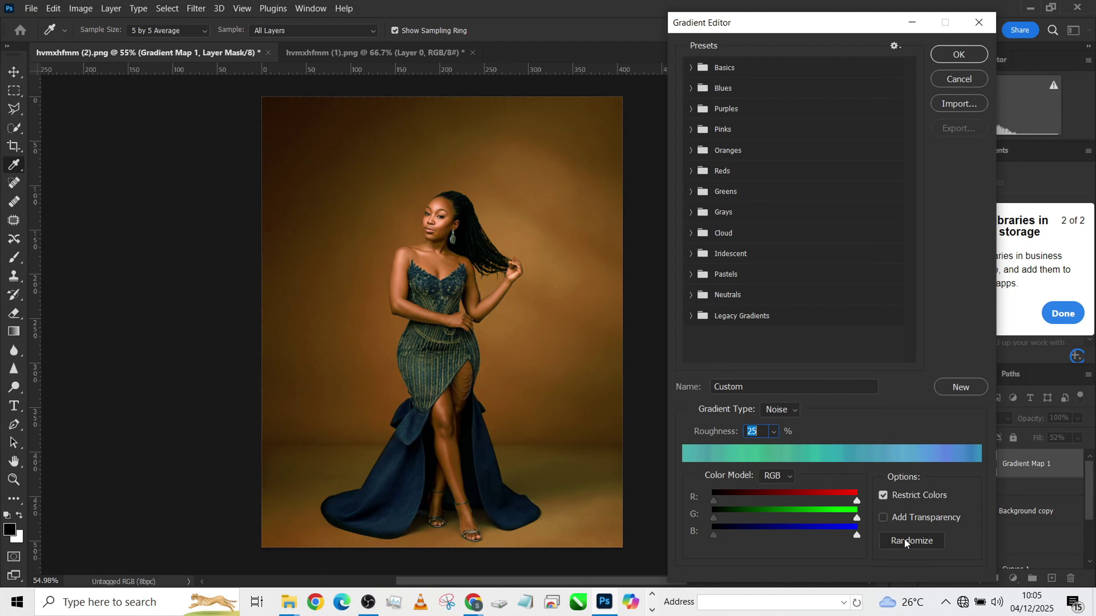
pyautogui.click(905, 540)
pyautogui.click(905, 539)
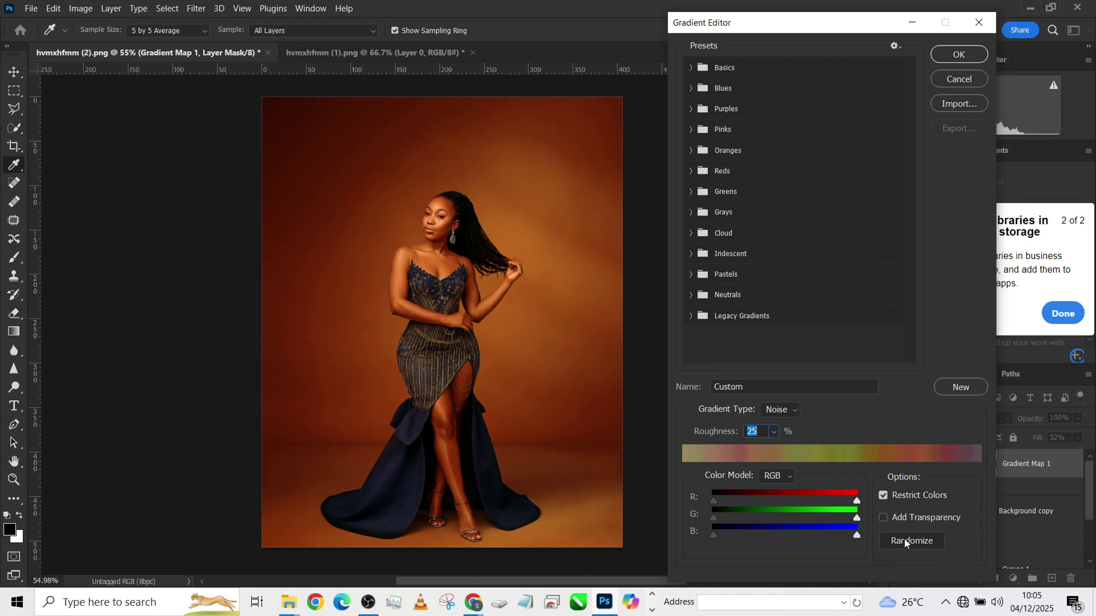
pyautogui.click(904, 540)
pyautogui.click(905, 539)
pyautogui.click(905, 539)
pyautogui.click(905, 540)
pyautogui.click(905, 539)
pyautogui.click(904, 540)
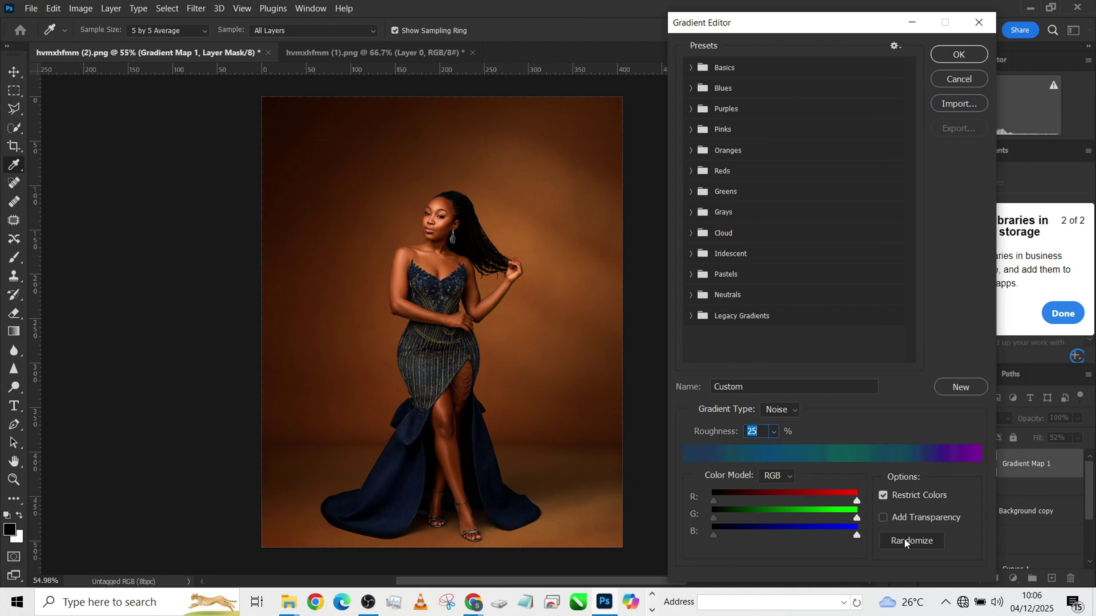
pyautogui.click(904, 539)
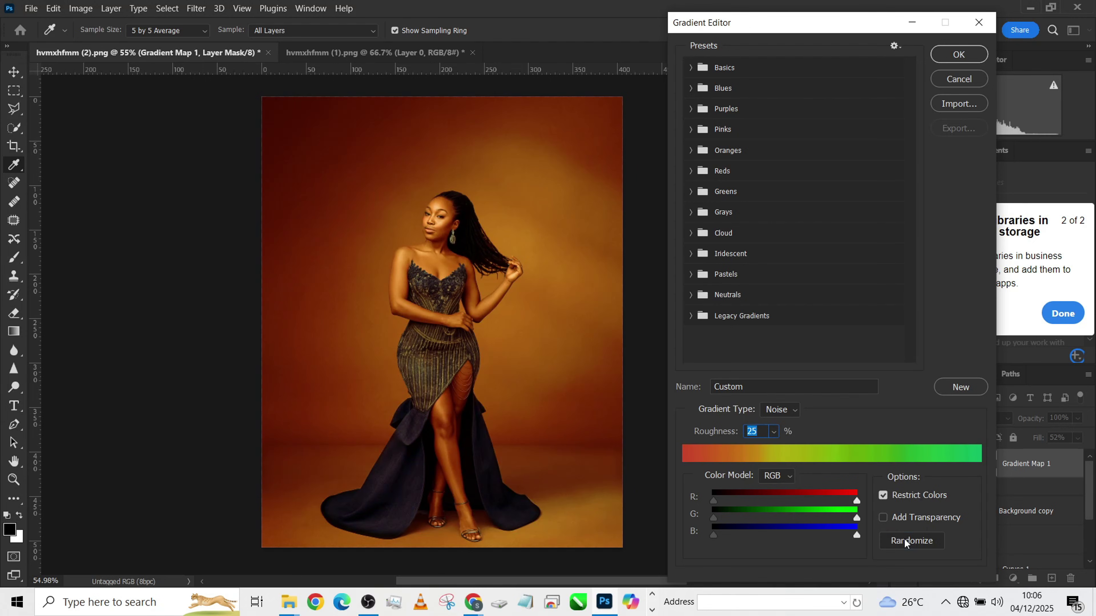
pyautogui.click(904, 539)
pyautogui.click(905, 540)
pyautogui.click(904, 539)
pyautogui.click(904, 540)
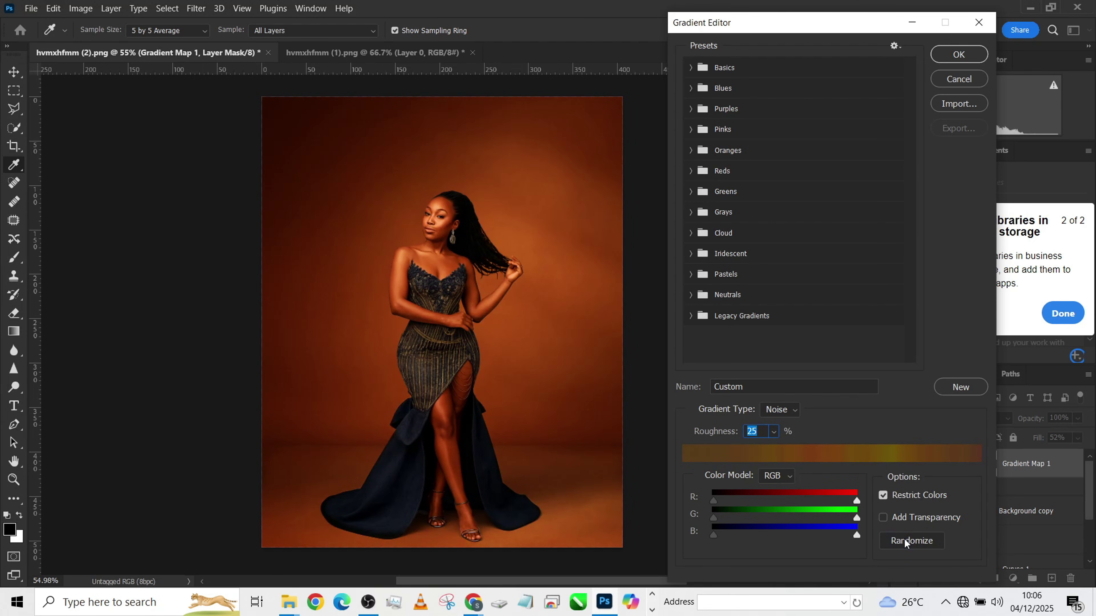
pyautogui.click(904, 539)
pyautogui.click(904, 539)
pyautogui.click(905, 540)
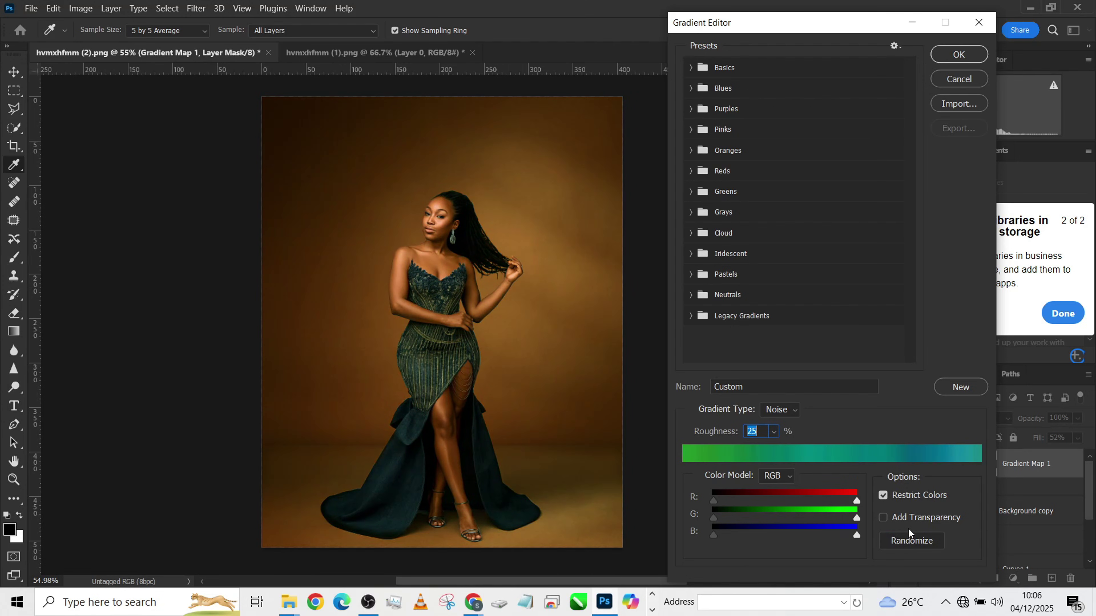
pyautogui.click(907, 528)
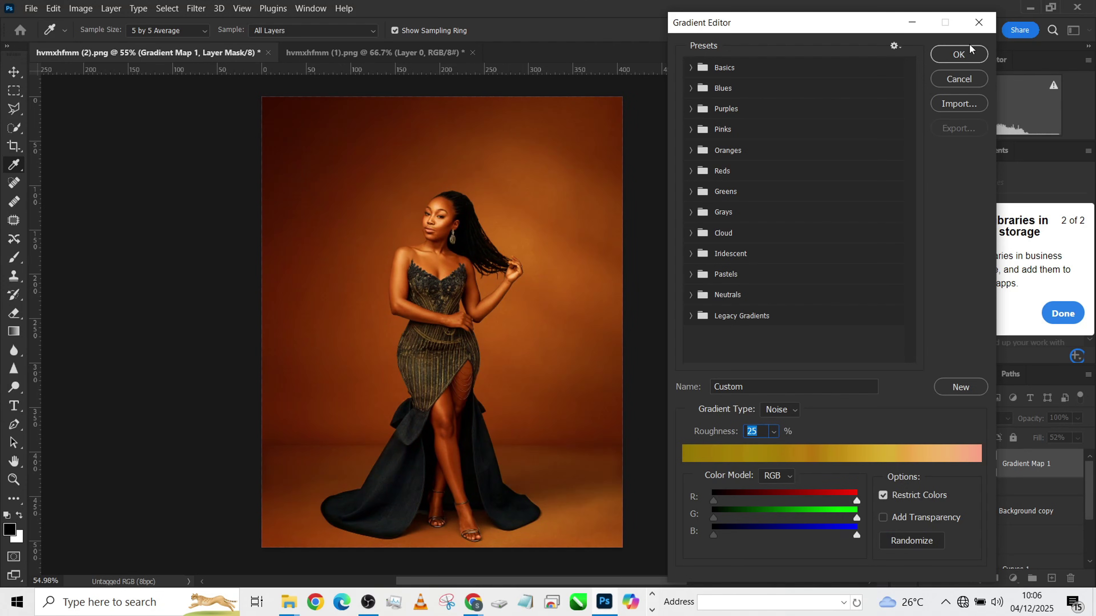
# Accept the gold-to-pink gradient, set Gradient Map 1 to 29% opacity, and toggle its visibility to compare
pyautogui.click(959, 54)
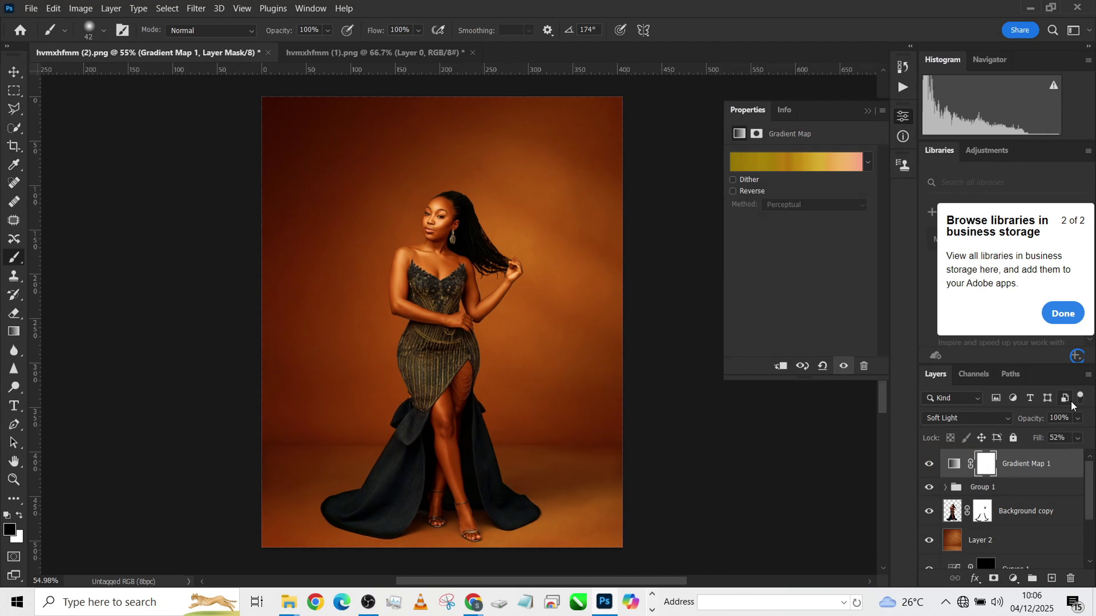
pyautogui.click(1078, 419)
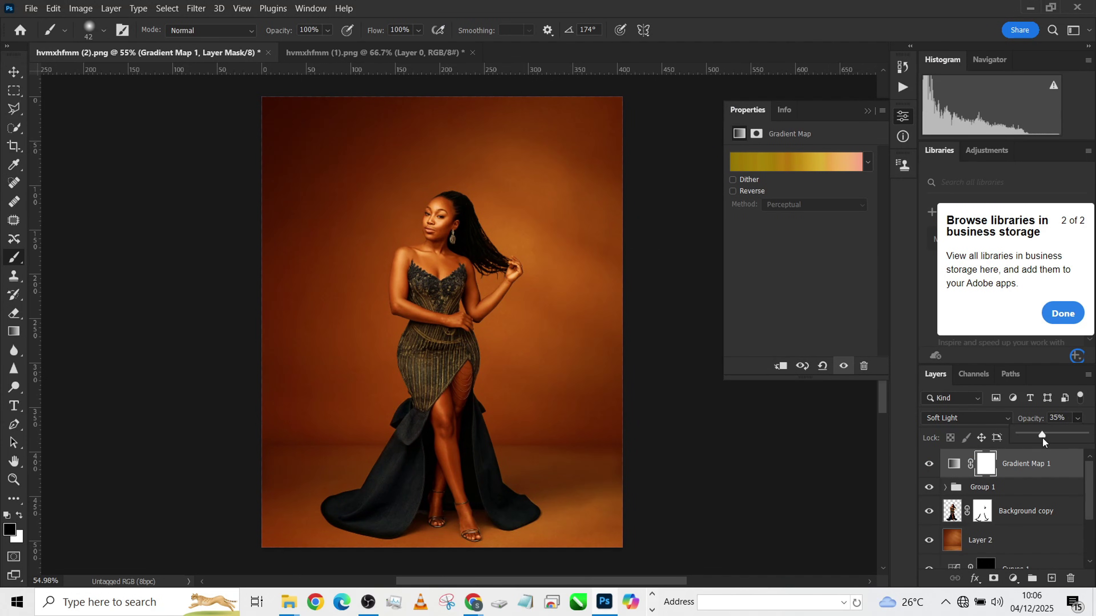
pyautogui.moveTo(1042, 437); pyautogui.dragTo(1039, 438)
pyautogui.click(928, 464)
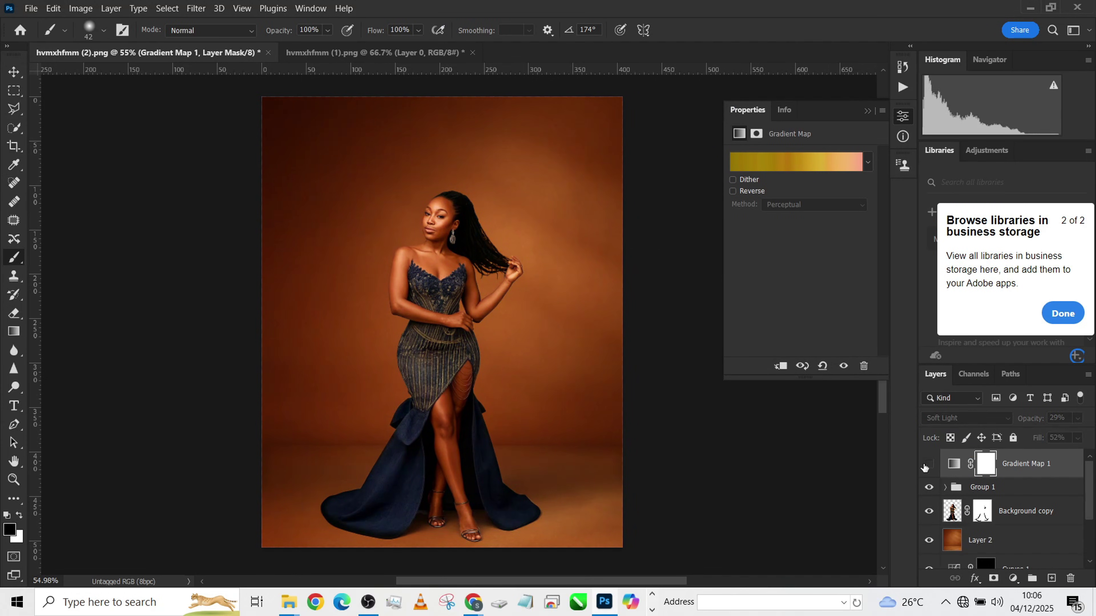
pyautogui.click(929, 465)
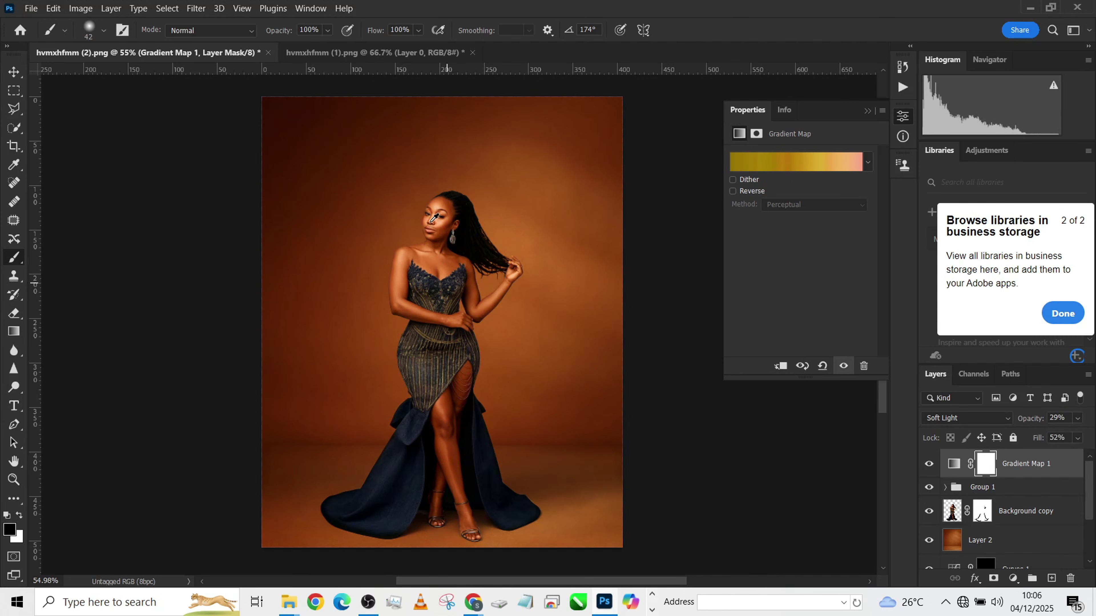
pyautogui.scroll(3, 434, 218)
pyautogui.scroll(-4, 487, 348)
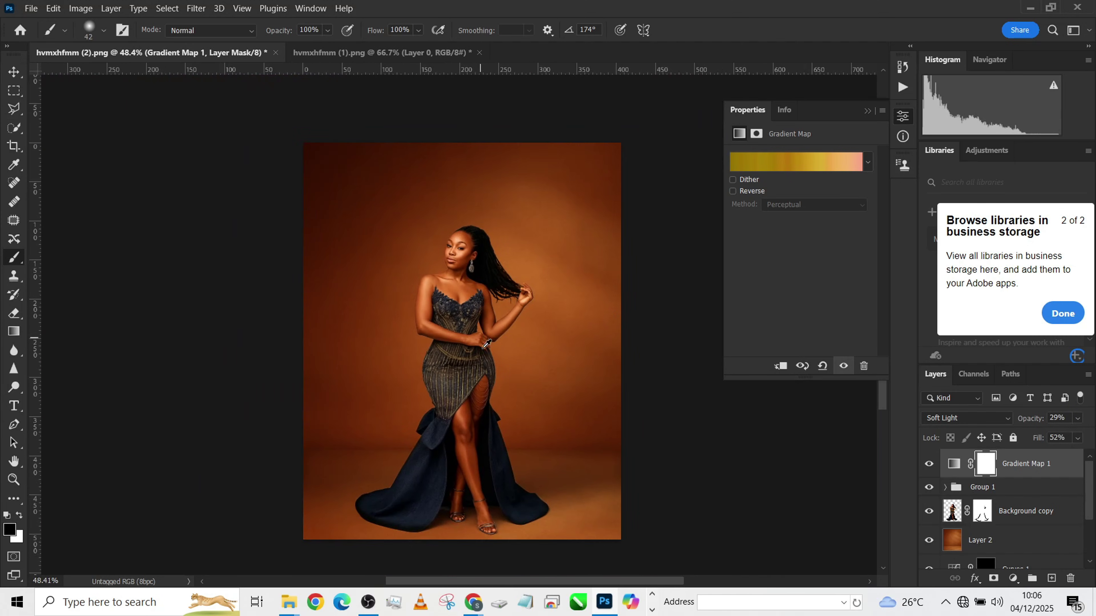
pyautogui.scroll(2, 486, 350)
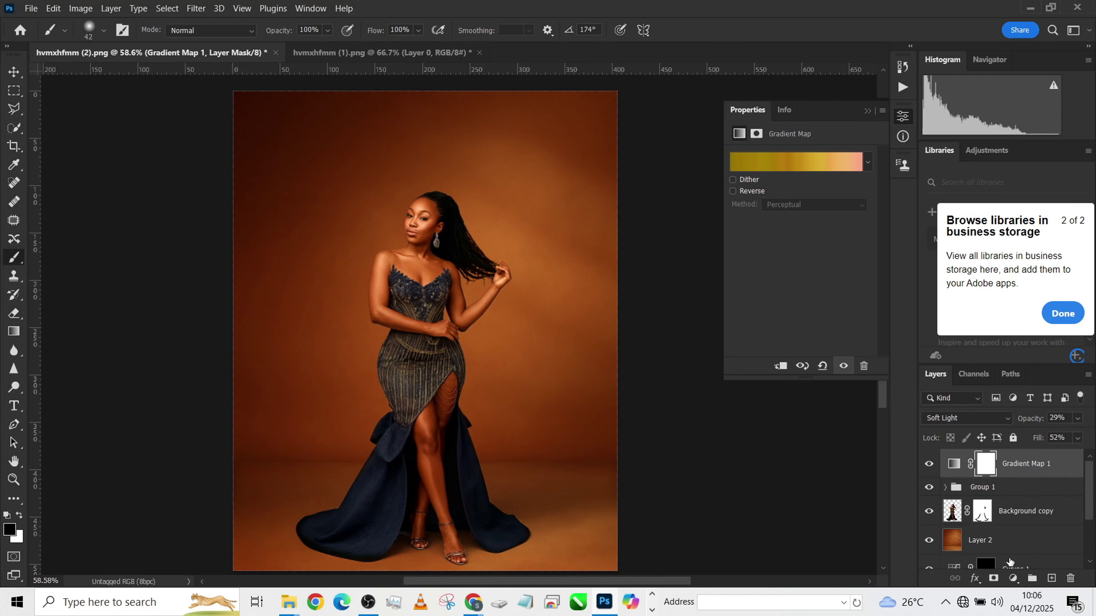
# Add a Cooling Filter (80) Photo Filter adjustment layer at 49% opacity
pyautogui.click(1013, 578)
pyautogui.click(1012, 488)
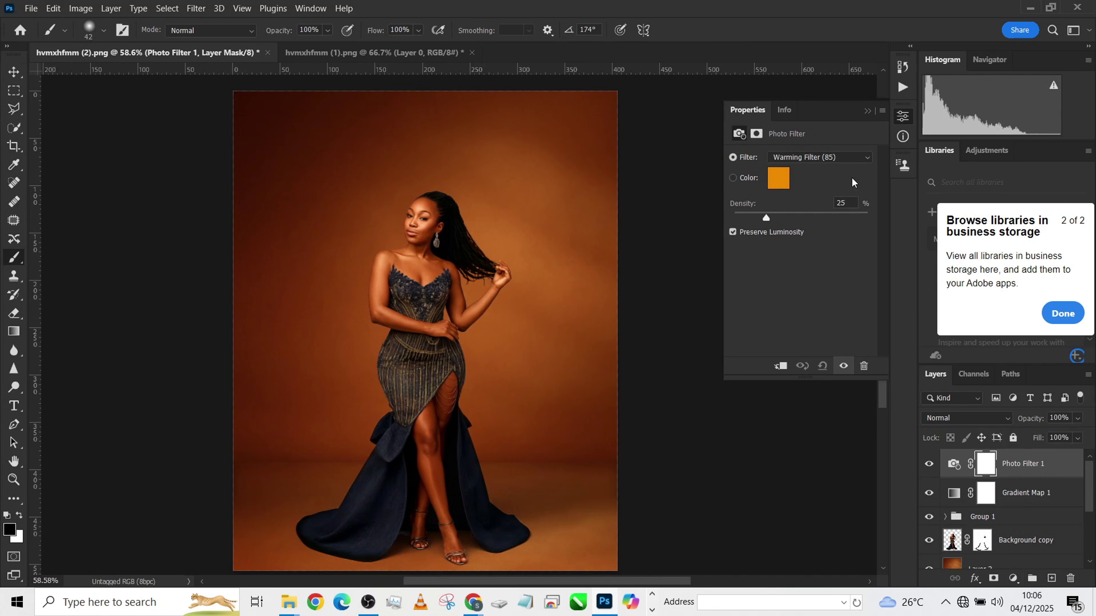
pyautogui.click(823, 157)
pyautogui.click(812, 189)
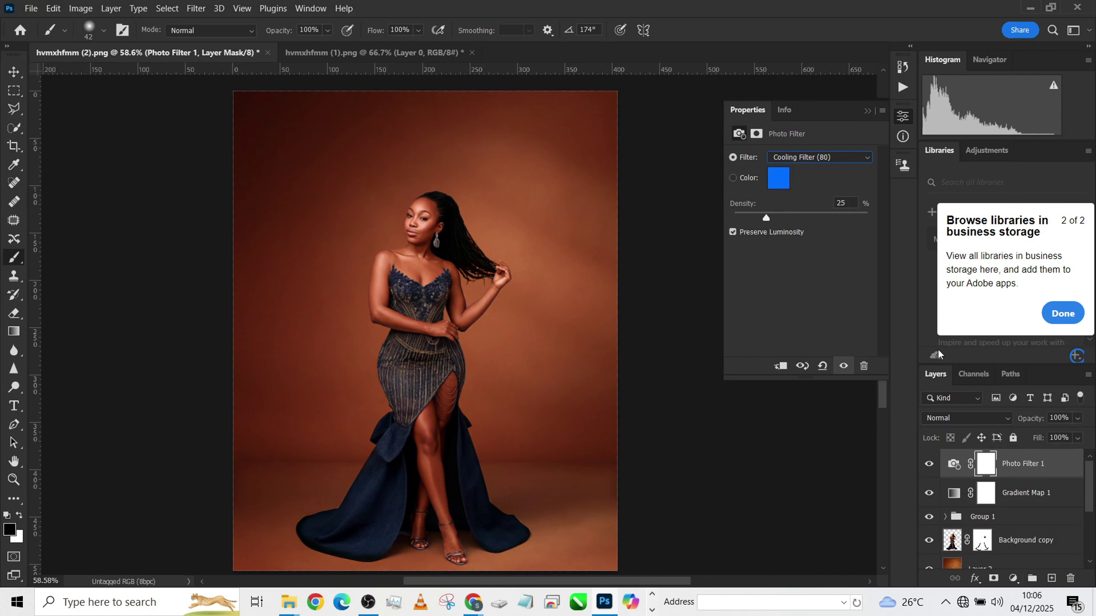
pyautogui.click(1078, 417)
pyautogui.moveTo(1085, 434); pyautogui.dragTo(1054, 438)
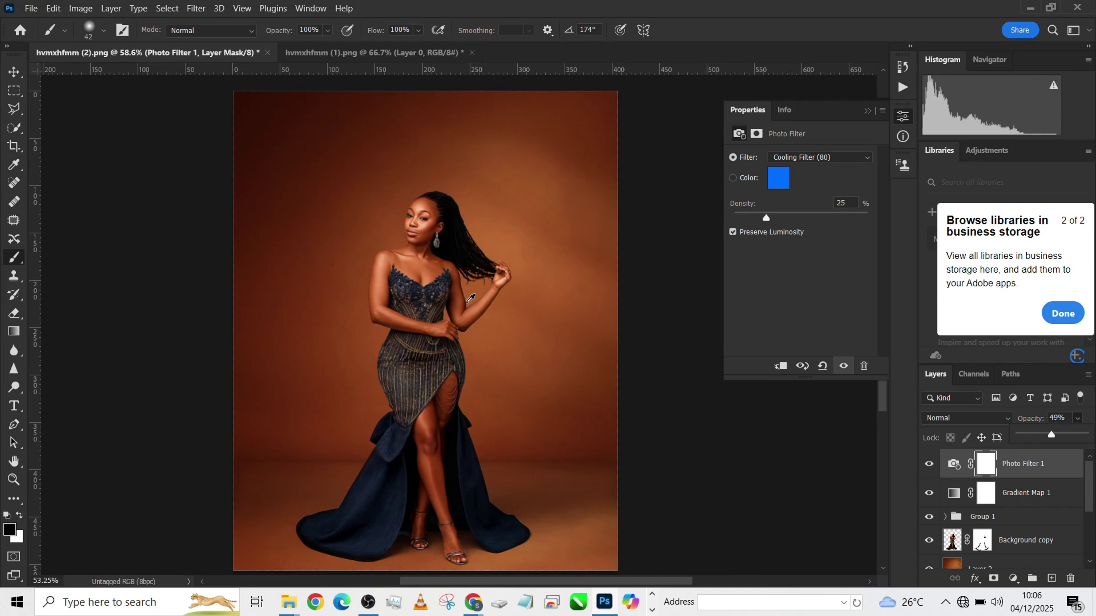
# Compare the original photo with the edits, then stamp visible layers into a merged Layer 3
pyautogui.scroll(-1, 470, 298)
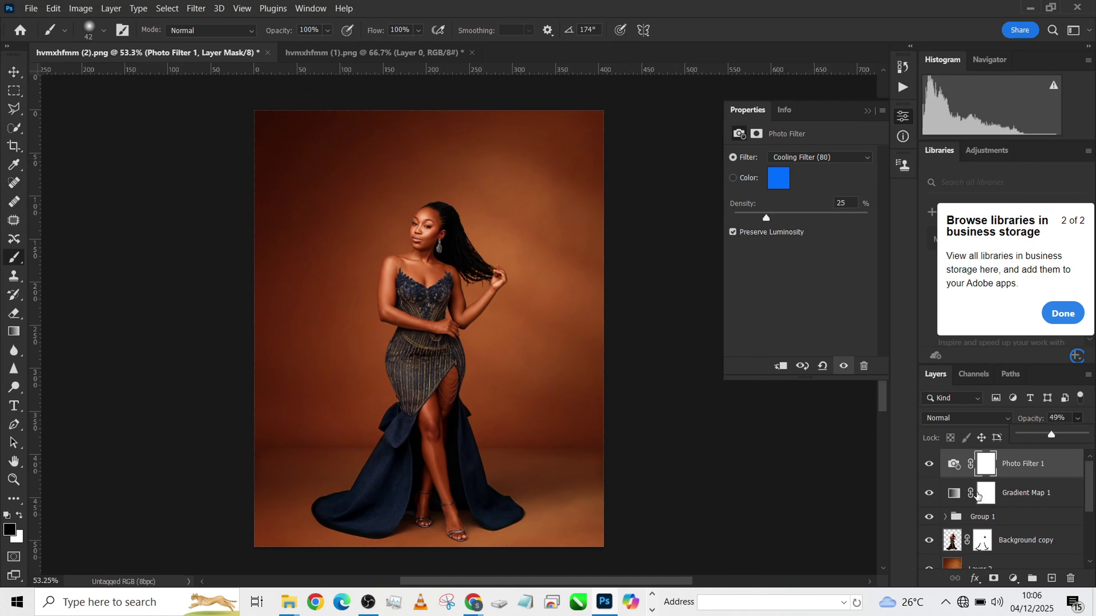
pyautogui.scroll(-3, 987, 512)
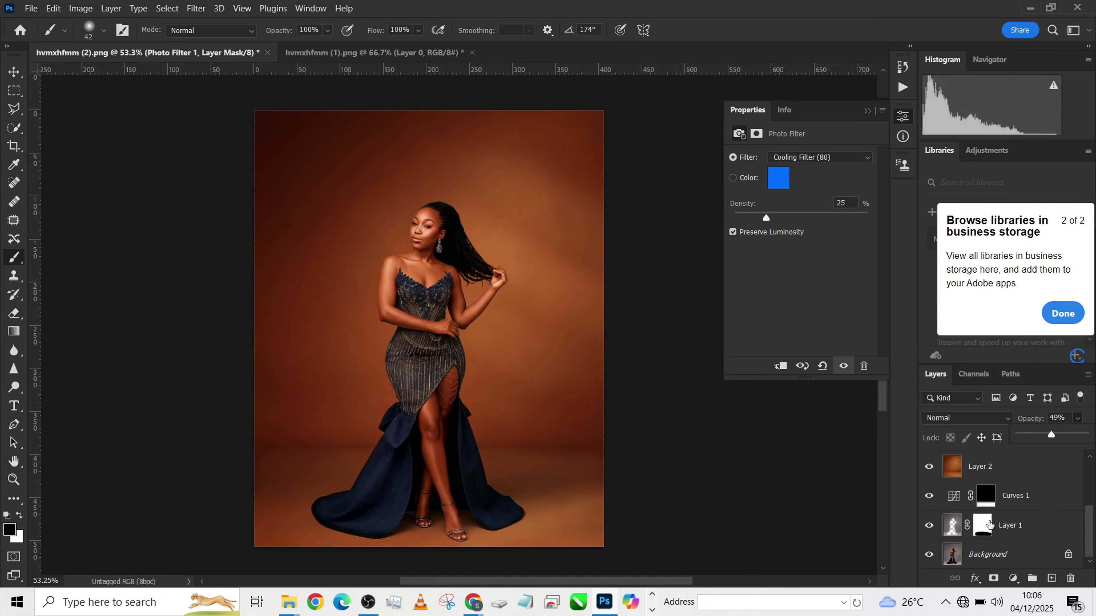
pyautogui.keyDown('alt'); pyautogui.click(930, 557); pyautogui.keyUp('alt')
pyautogui.keyDown('alt'); pyautogui.click(930, 556); pyautogui.keyUp('alt')
pyautogui.keyDown('alt'); pyautogui.click(929, 556); pyautogui.keyUp('alt')
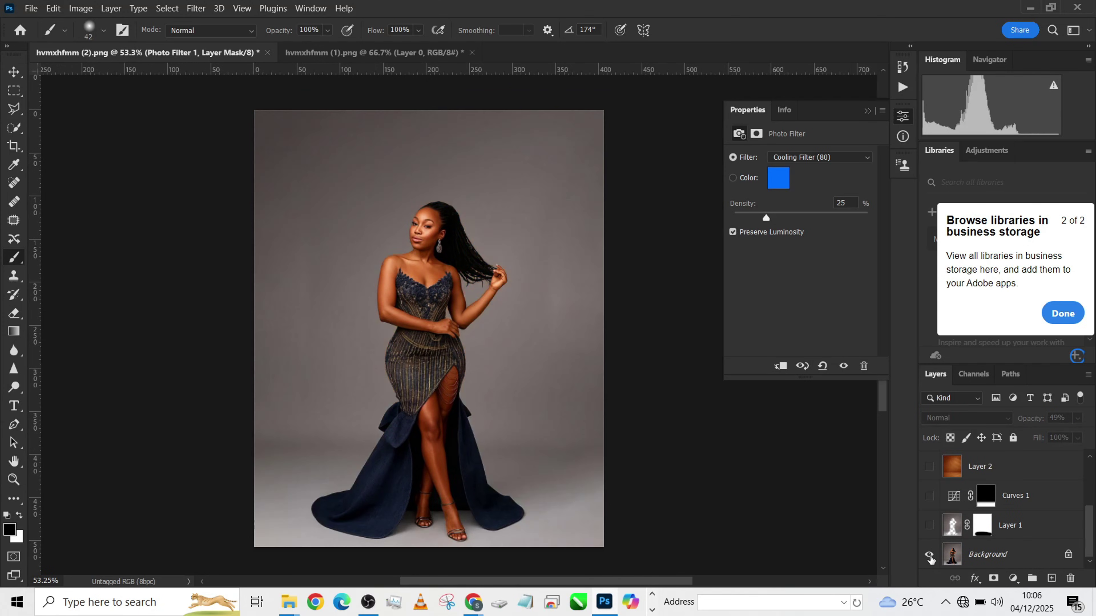
pyautogui.keyDown('alt'); pyautogui.click(930, 557); pyautogui.keyUp('alt')
pyautogui.scroll(3, 1038, 517)
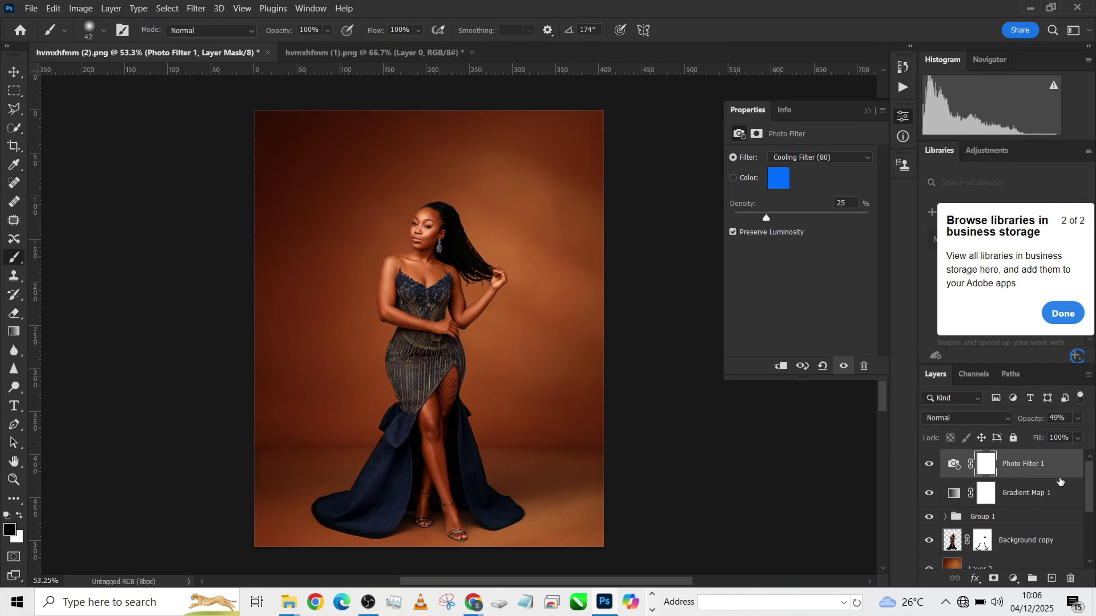
pyautogui.hotkey('ctrl', 'shift', 'alt', 'e')
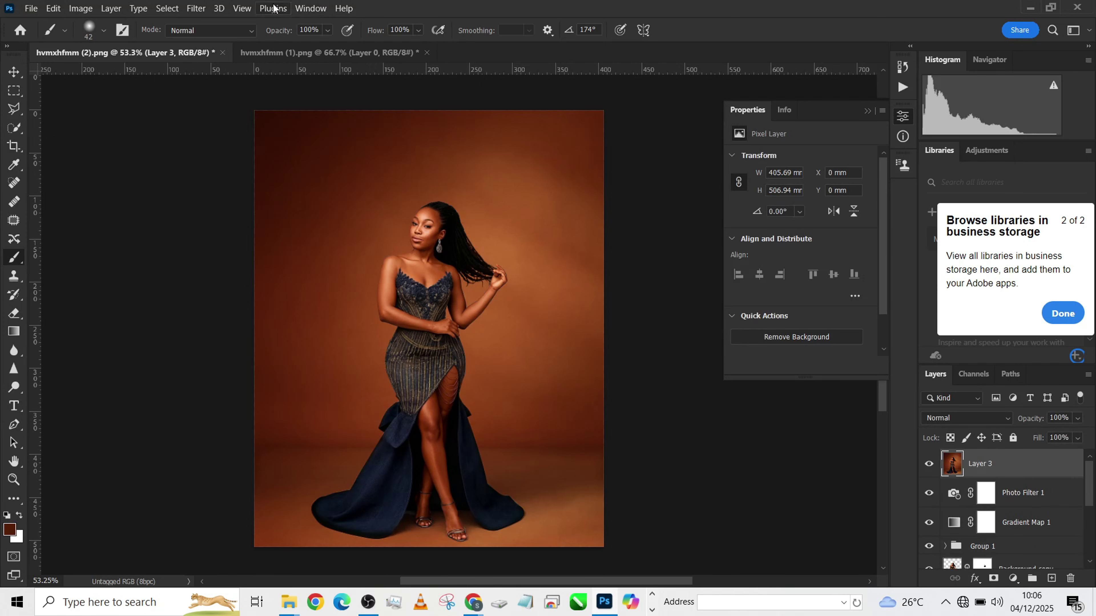
# In the Camera Raw filter on Layer 3, set Contrast +22 and Exposure +0.15
pyautogui.click(194, 8)
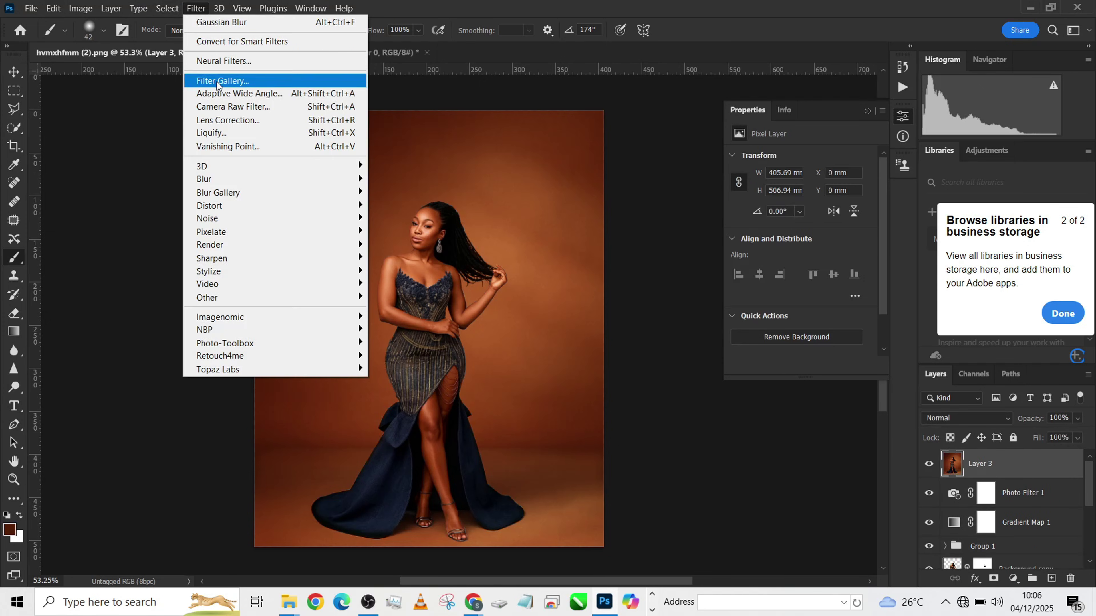
pyautogui.click(221, 108)
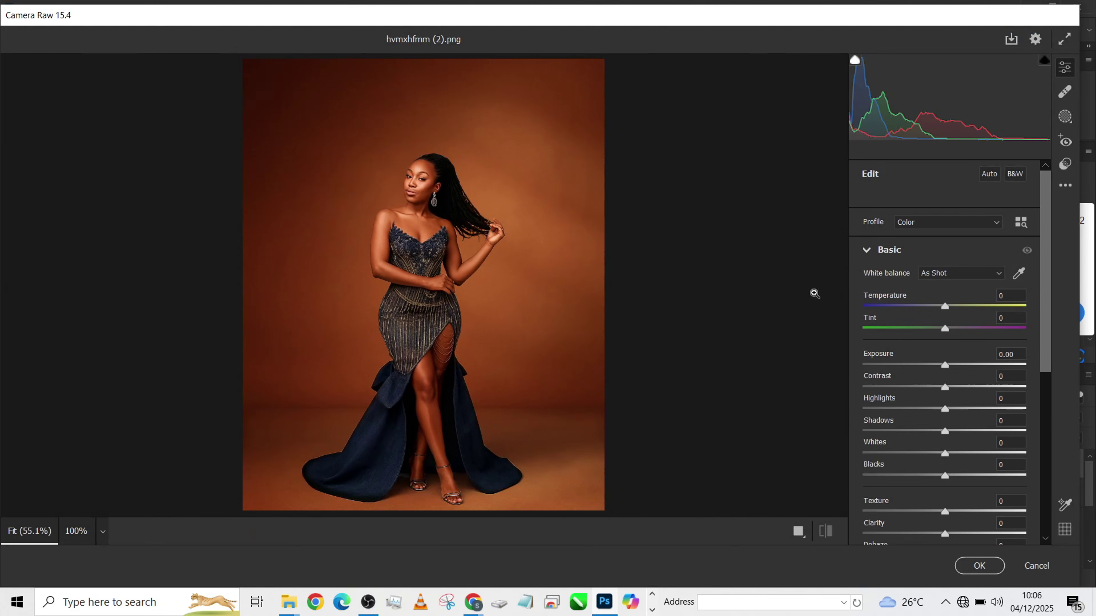
pyautogui.moveTo(950, 387); pyautogui.dragTo(939, 433)
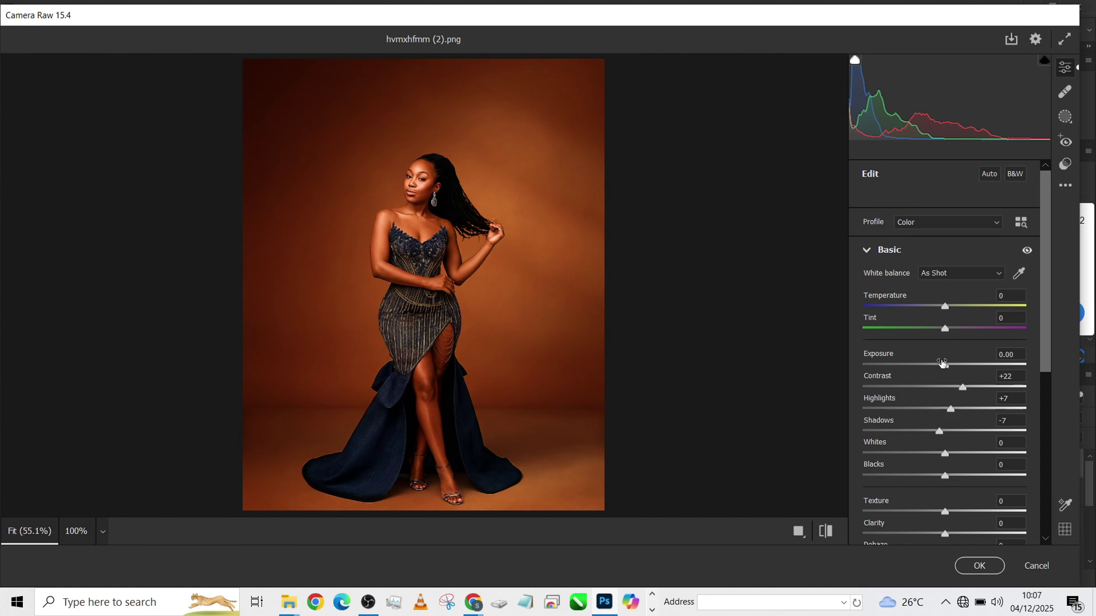
pyautogui.moveTo(946, 365); pyautogui.dragTo(947, 366)
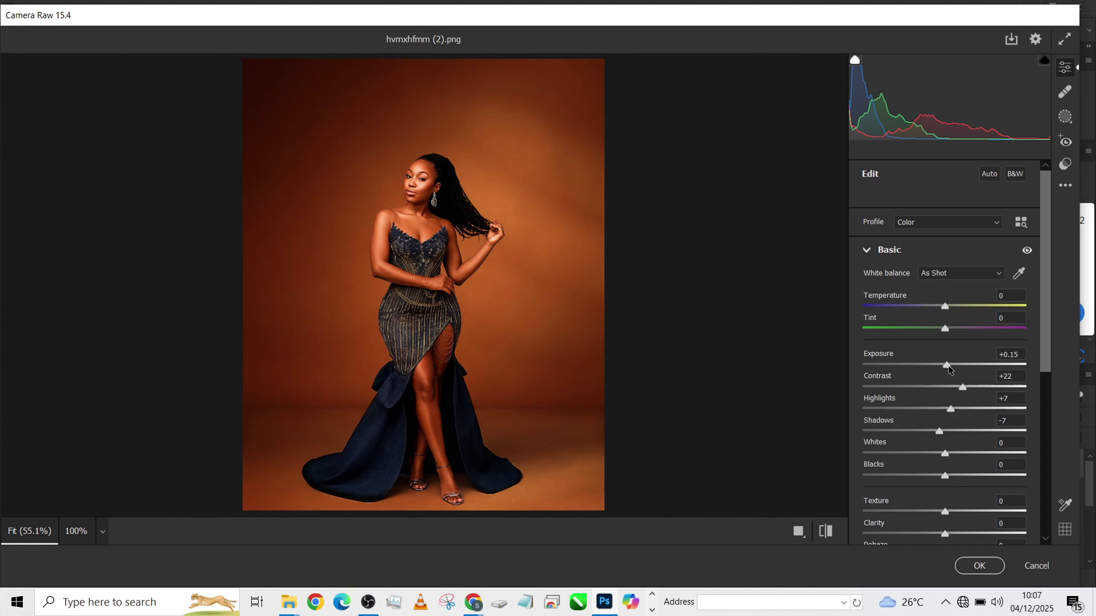
# Raise Vibrance to +14, add a +7 vignette, and apply the Camera Raw edit
pyautogui.scroll(-4, 949, 369)
pyautogui.moveTo(944, 422); pyautogui.dragTo(957, 428)
pyautogui.scroll(-3, 942, 466)
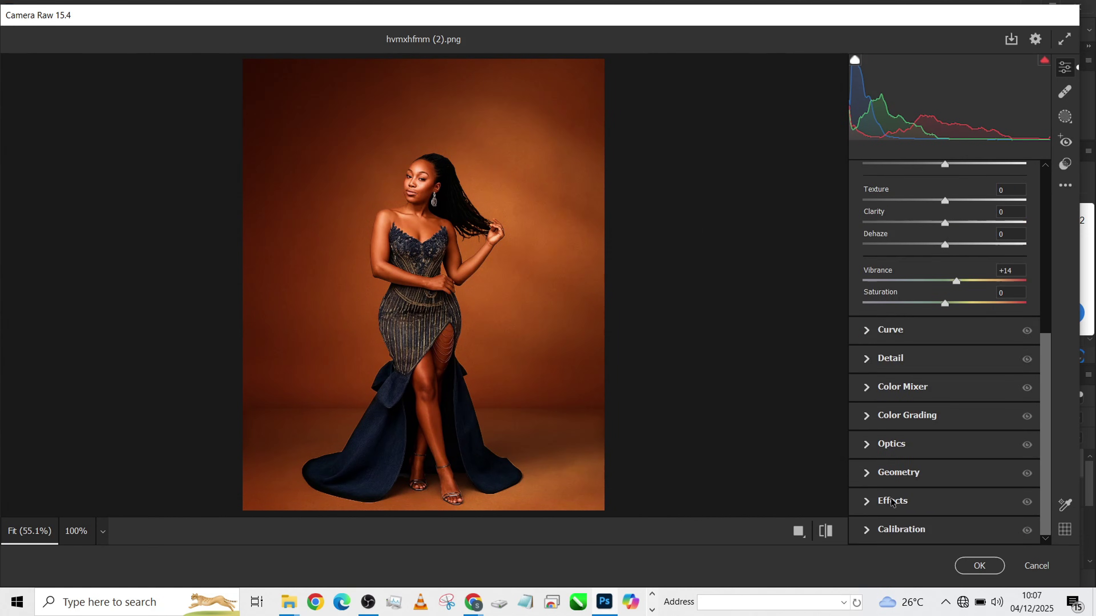
pyautogui.click(892, 502)
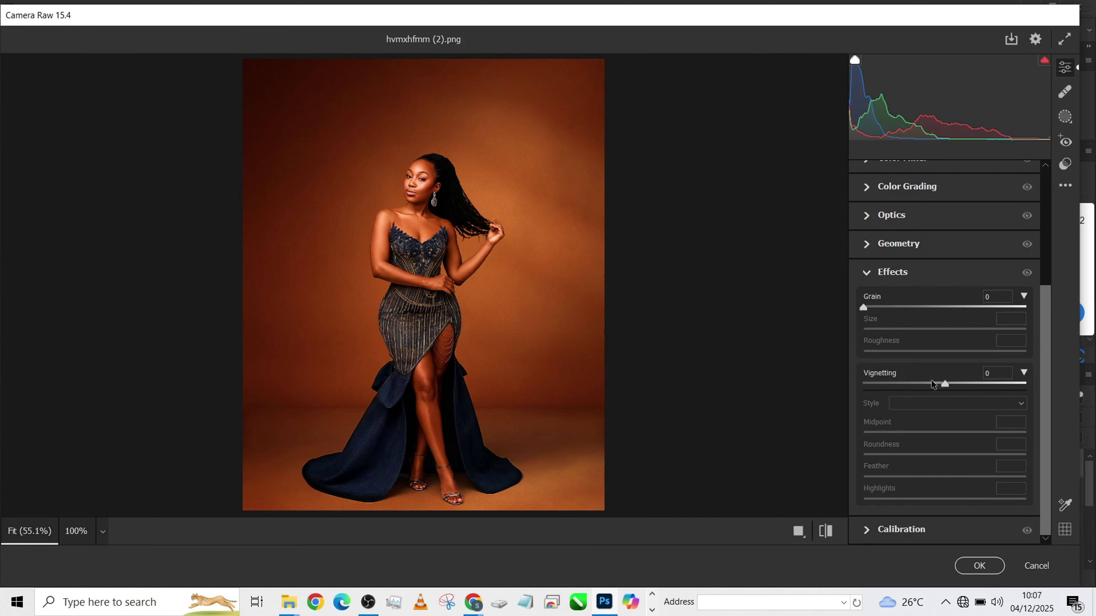
pyautogui.moveTo(932, 384); pyautogui.dragTo(952, 384)
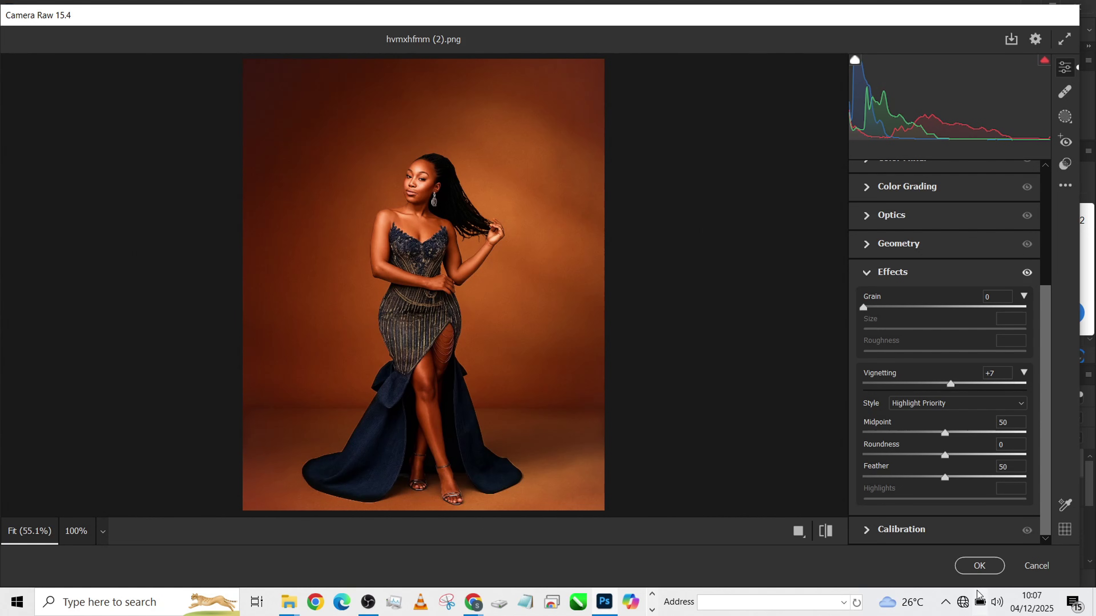
pyautogui.click(980, 566)
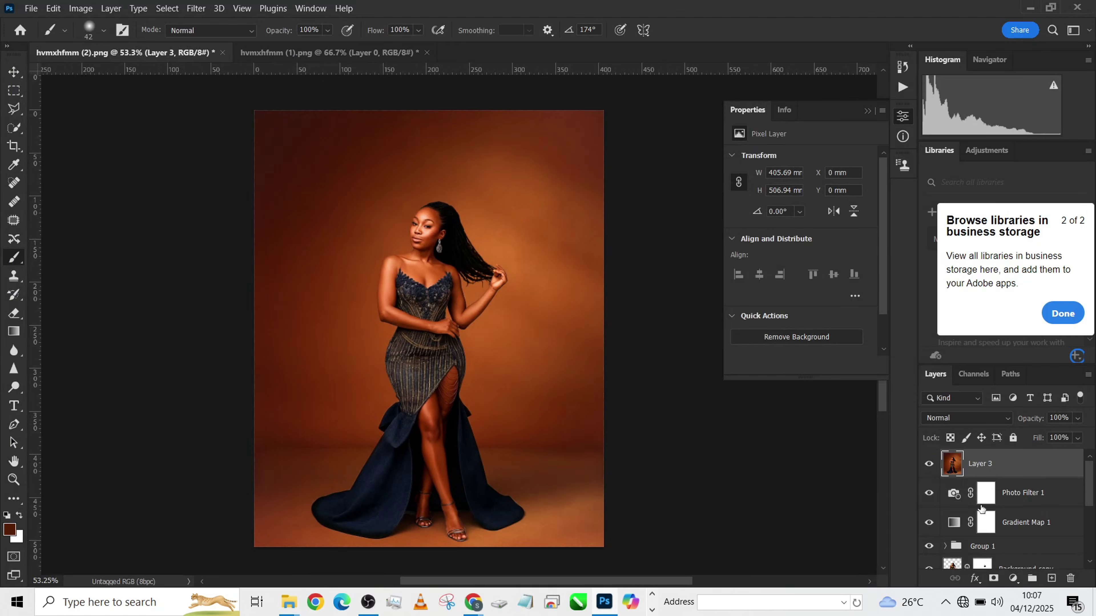
pyautogui.scroll(-5, 994, 516)
pyautogui.keyDown('alt'); pyautogui.click(928, 557); pyautogui.keyUp('alt')
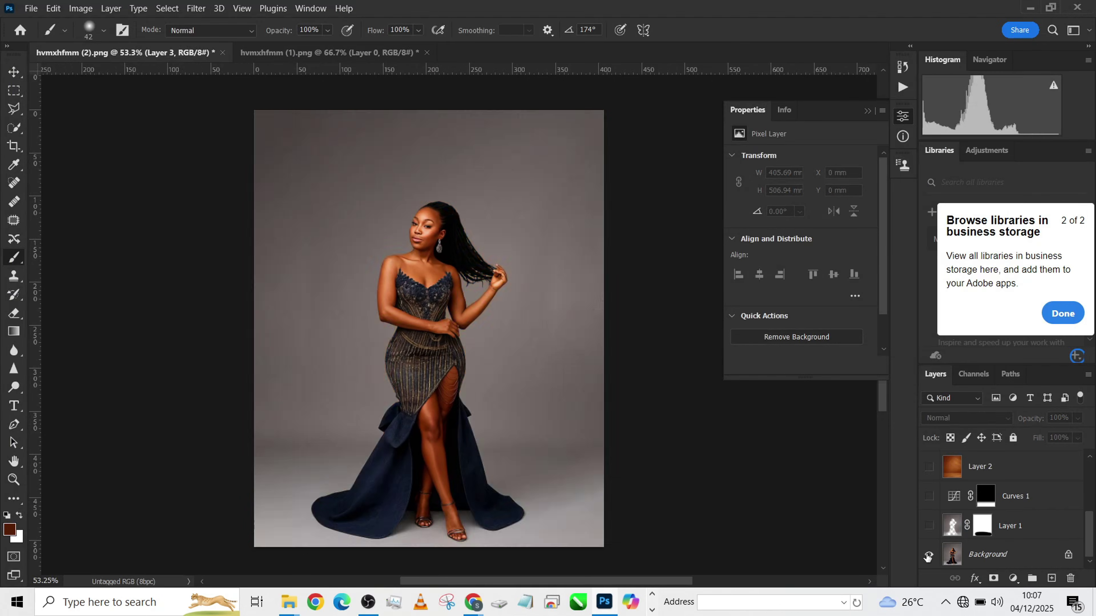
pyautogui.keyDown('alt'); pyautogui.click(928, 557); pyautogui.keyUp('alt')
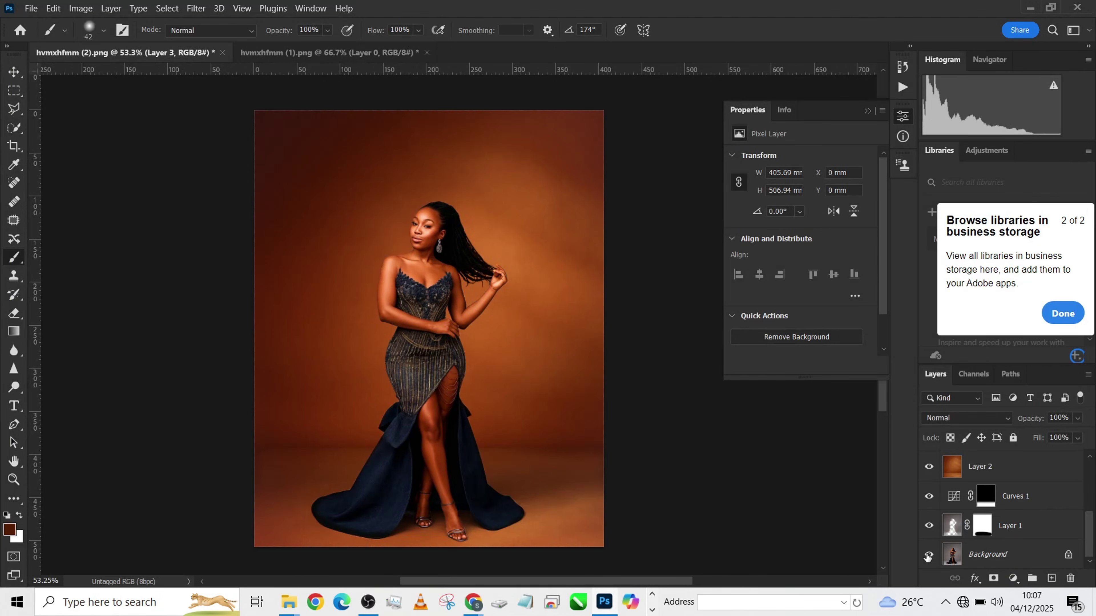
pyautogui.keyDown('alt'); pyautogui.click(928, 557); pyautogui.keyUp('alt')
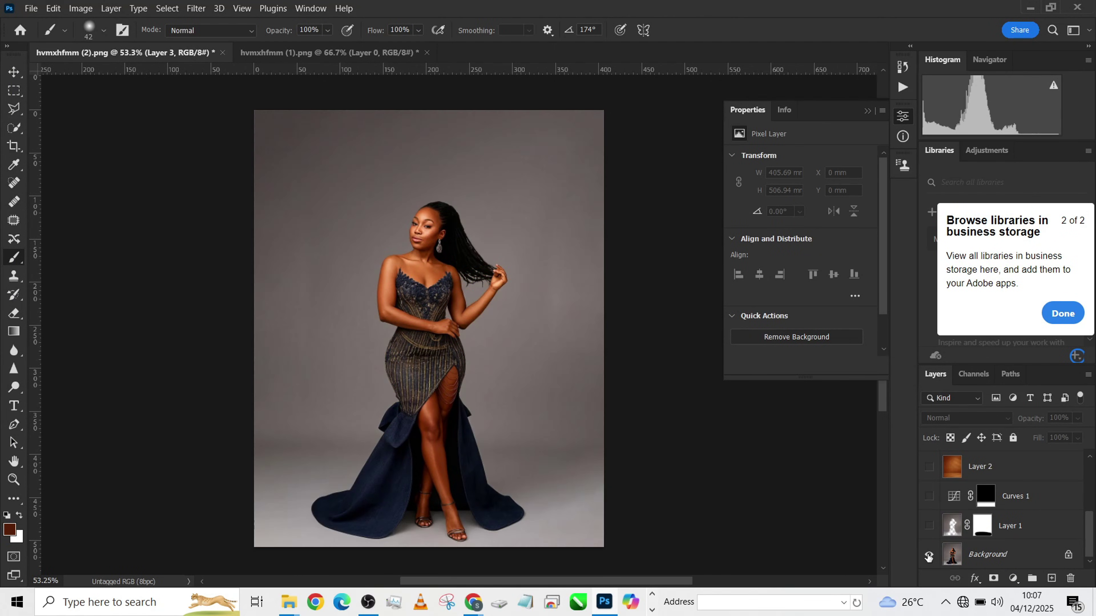
pyautogui.keyDown('alt'); pyautogui.click(928, 557); pyautogui.keyUp('alt')
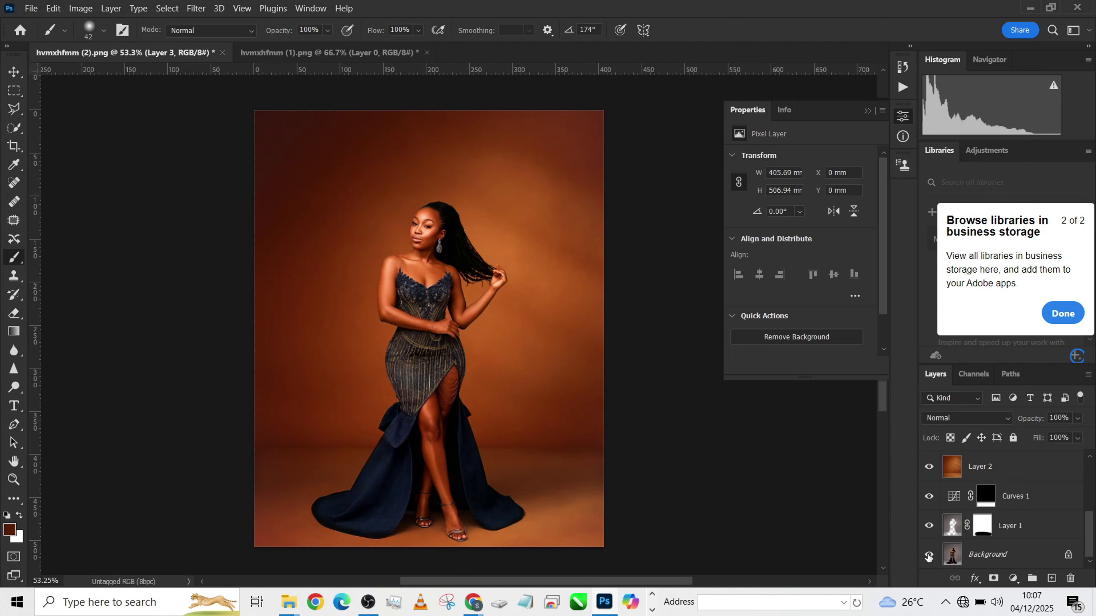